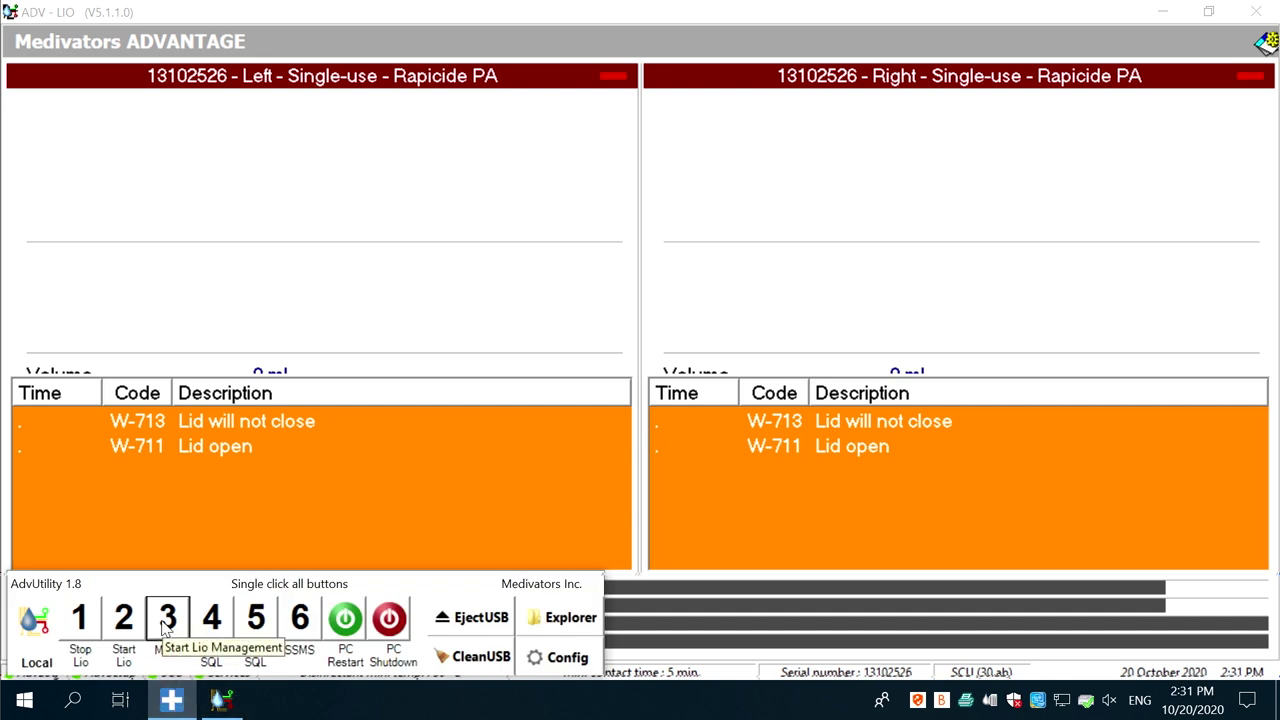
- Launch ADV Management from AdvUtility and log in with the chosen account and its password
{"action": "left_click", "coordinate": [167, 620]}
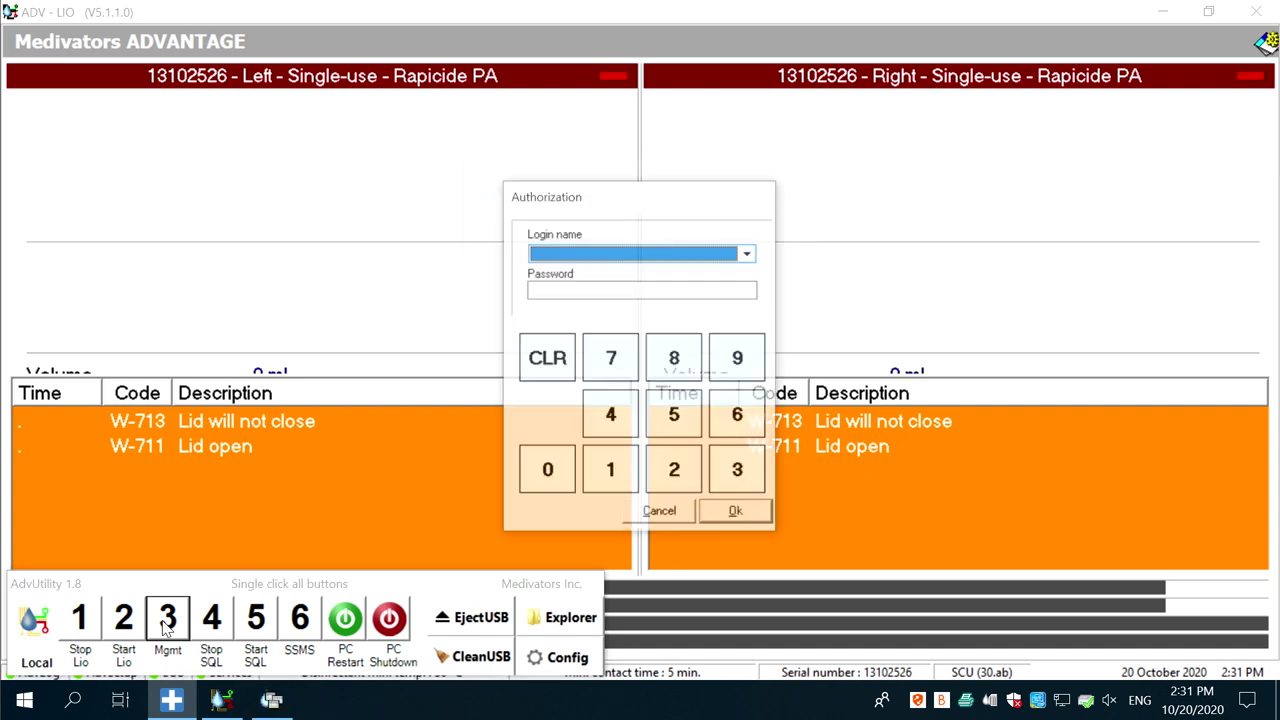
{"action": "left_click", "coordinate": [737, 256]}
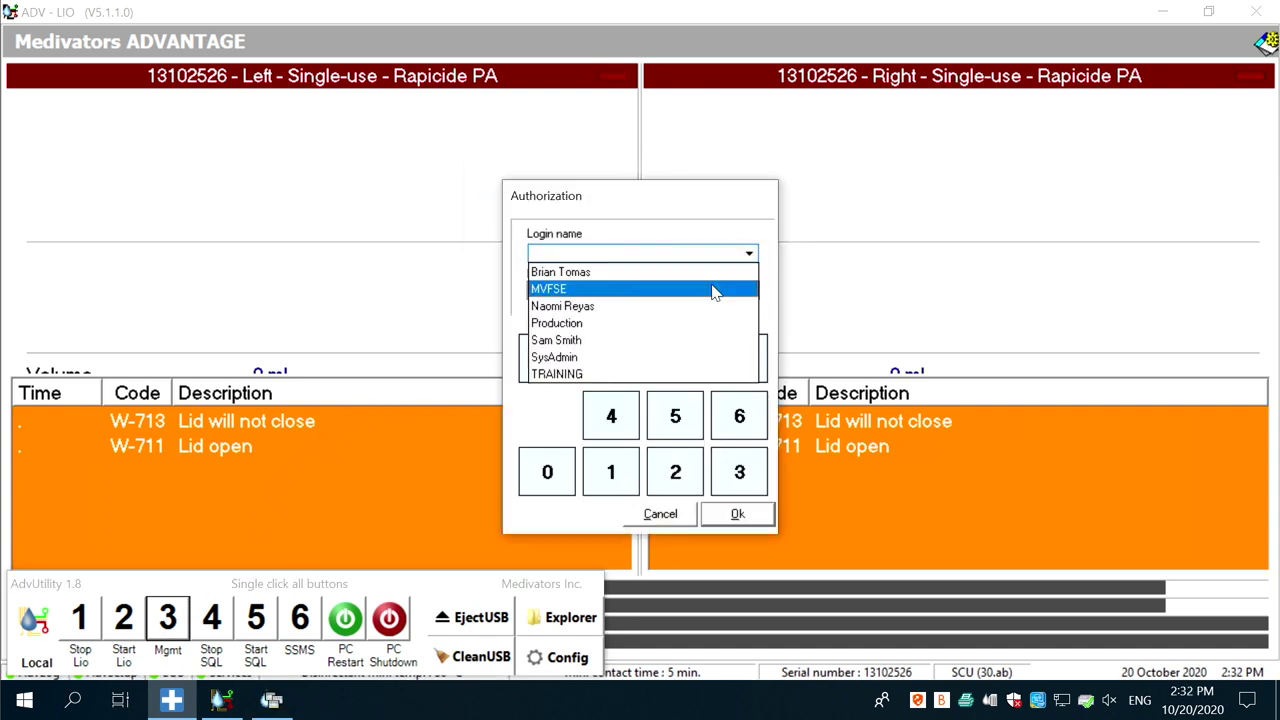
{"action": "left_click", "coordinate": [714, 289]}
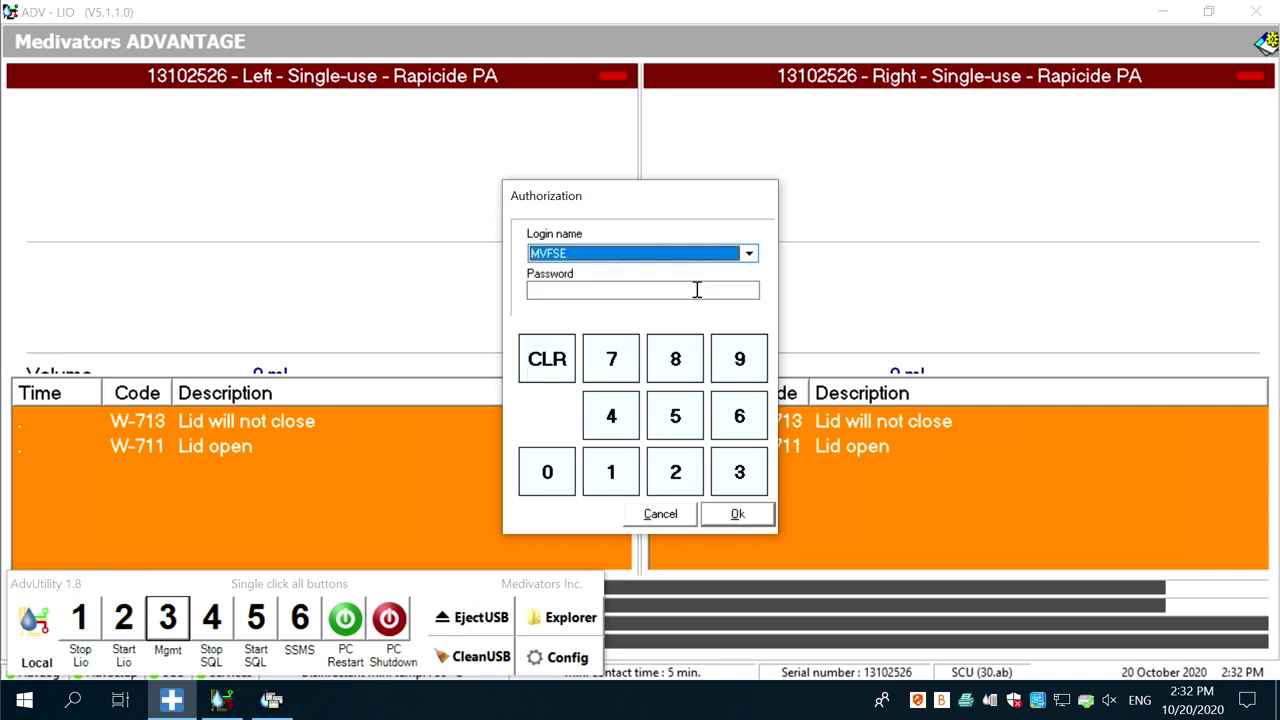
{"action": "left_click", "coordinate": [640, 295]}
{"action": "type", "text": "***"}
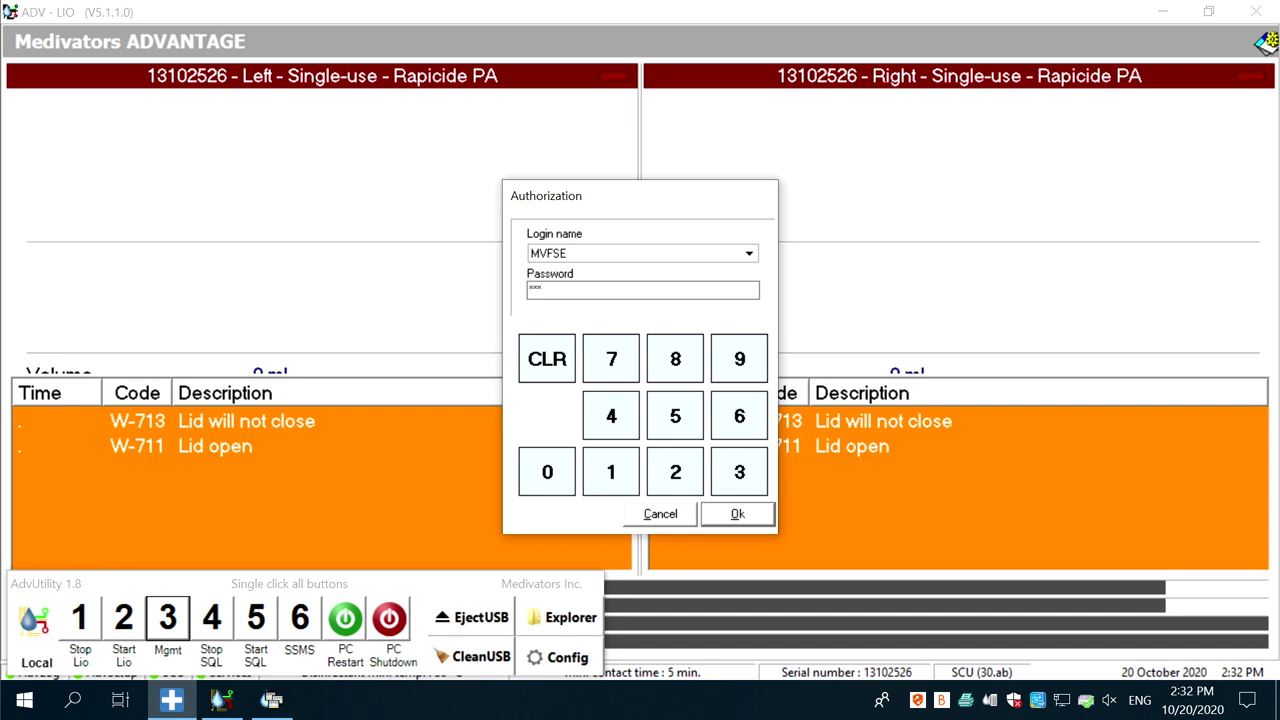
{"action": "left_click", "coordinate": [742, 515]}
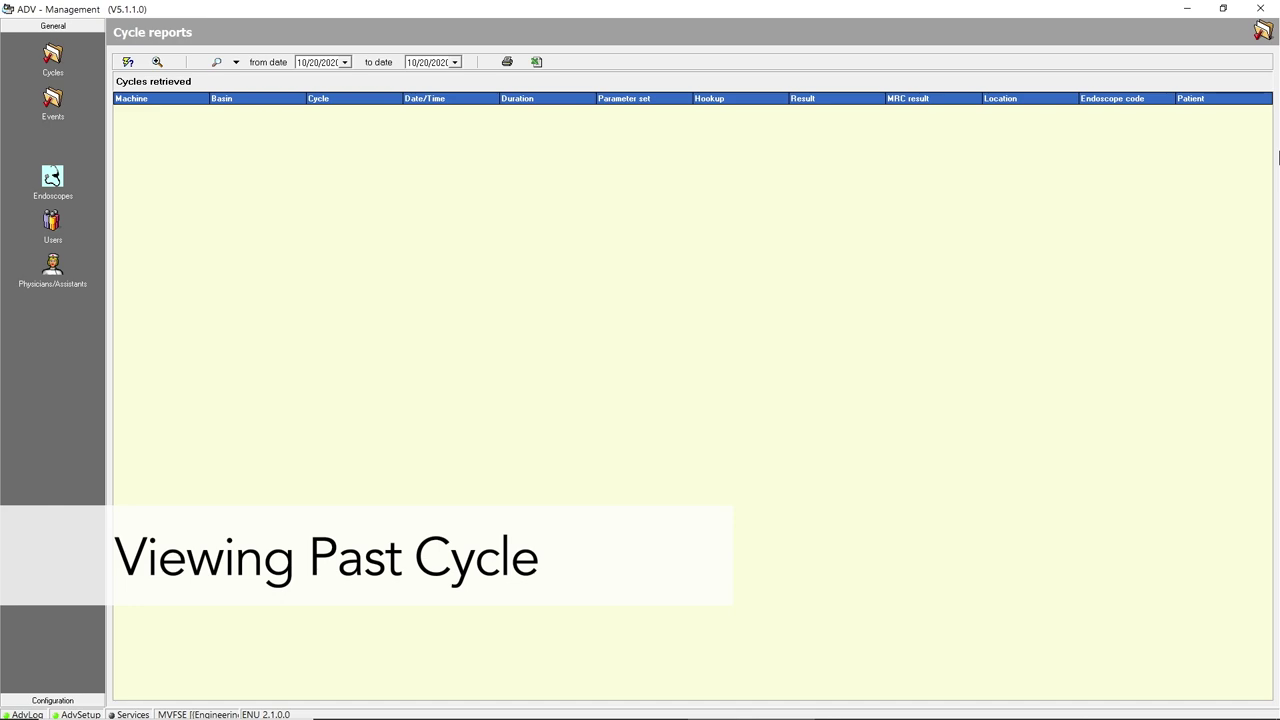
- Retrieve cycles from 10/18/2020 to 10/20/2020, sorted by basin with Right first
{"action": "left_click", "coordinate": [345, 62]}
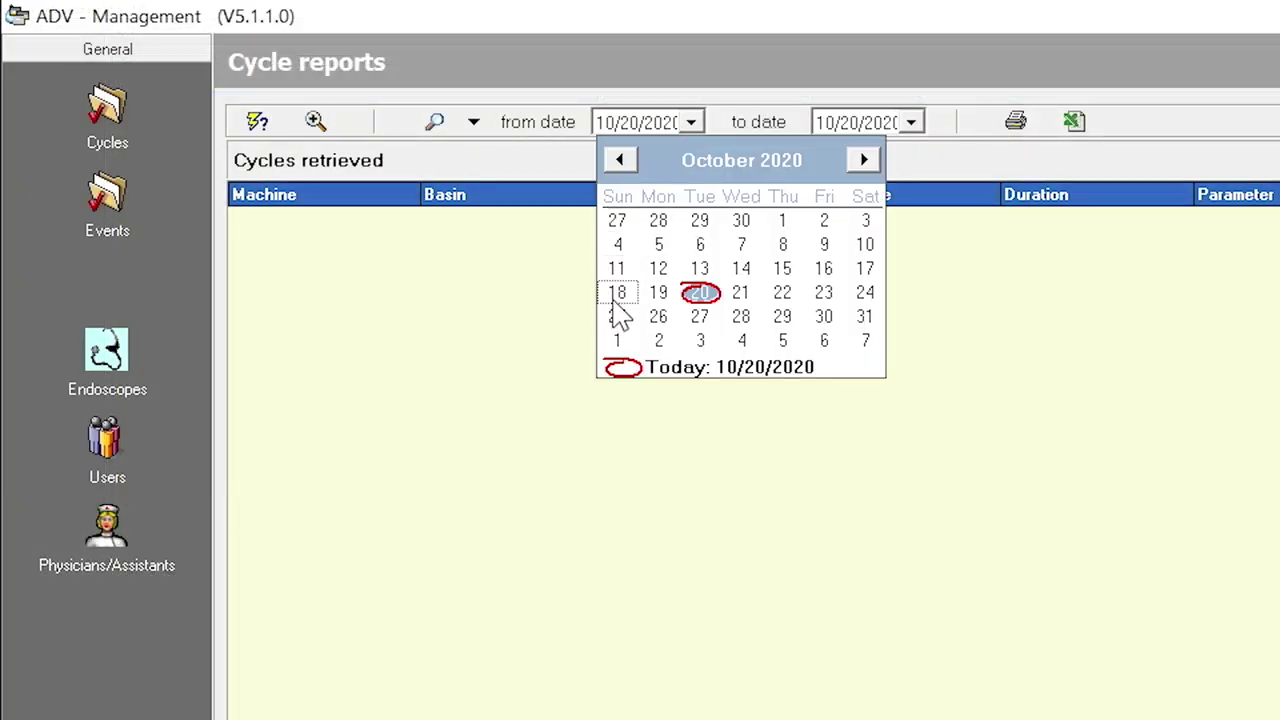
{"action": "left_click", "coordinate": [616, 300]}
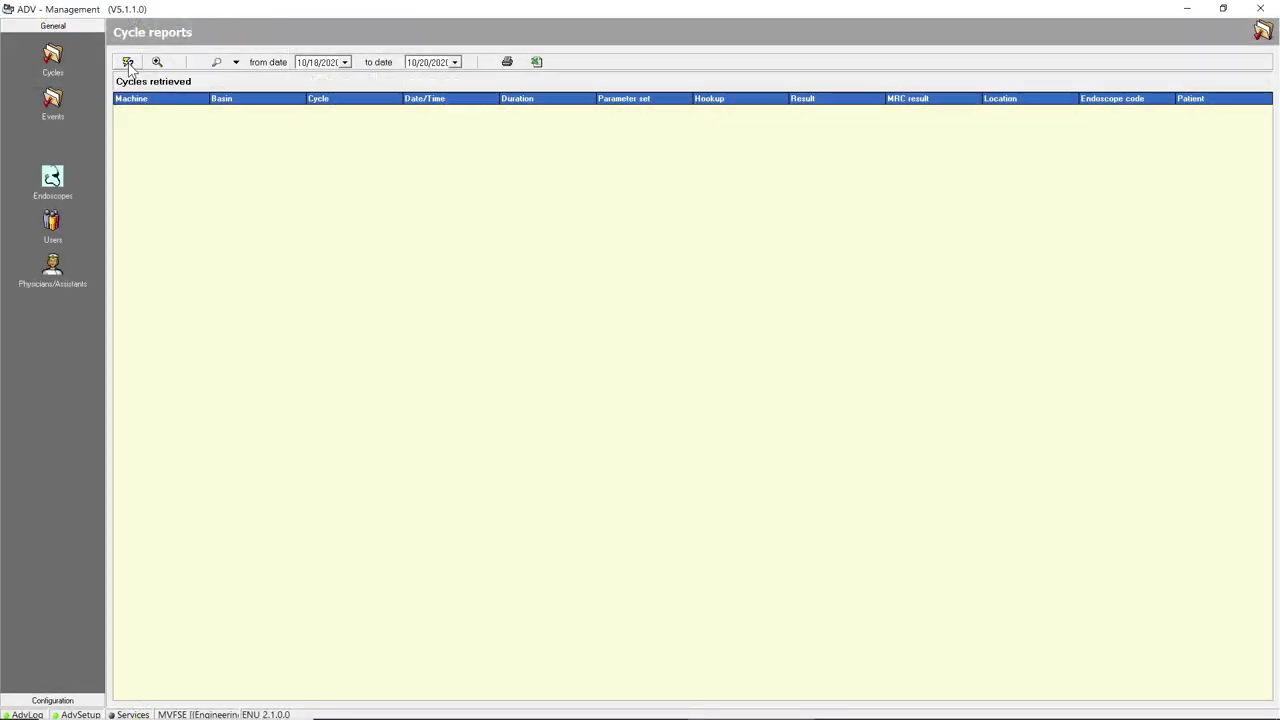
{"action": "left_click", "coordinate": [128, 63]}
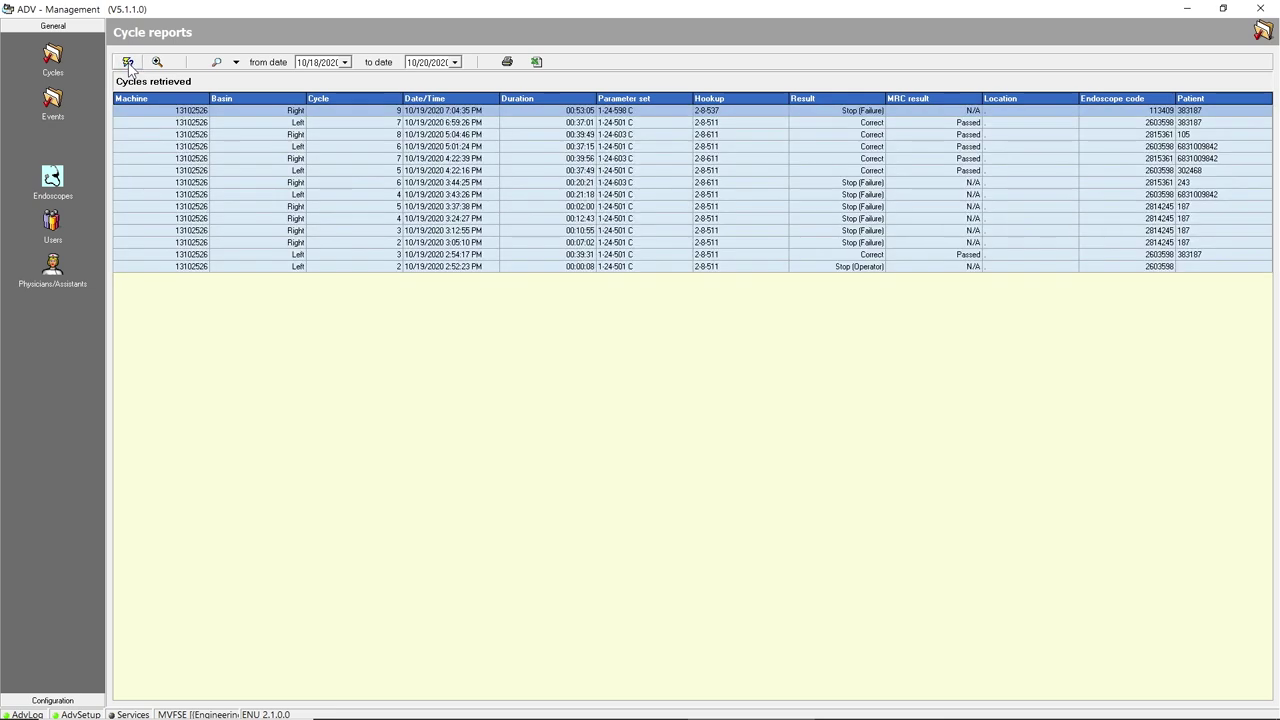
{"action": "left_click", "coordinate": [229, 99]}
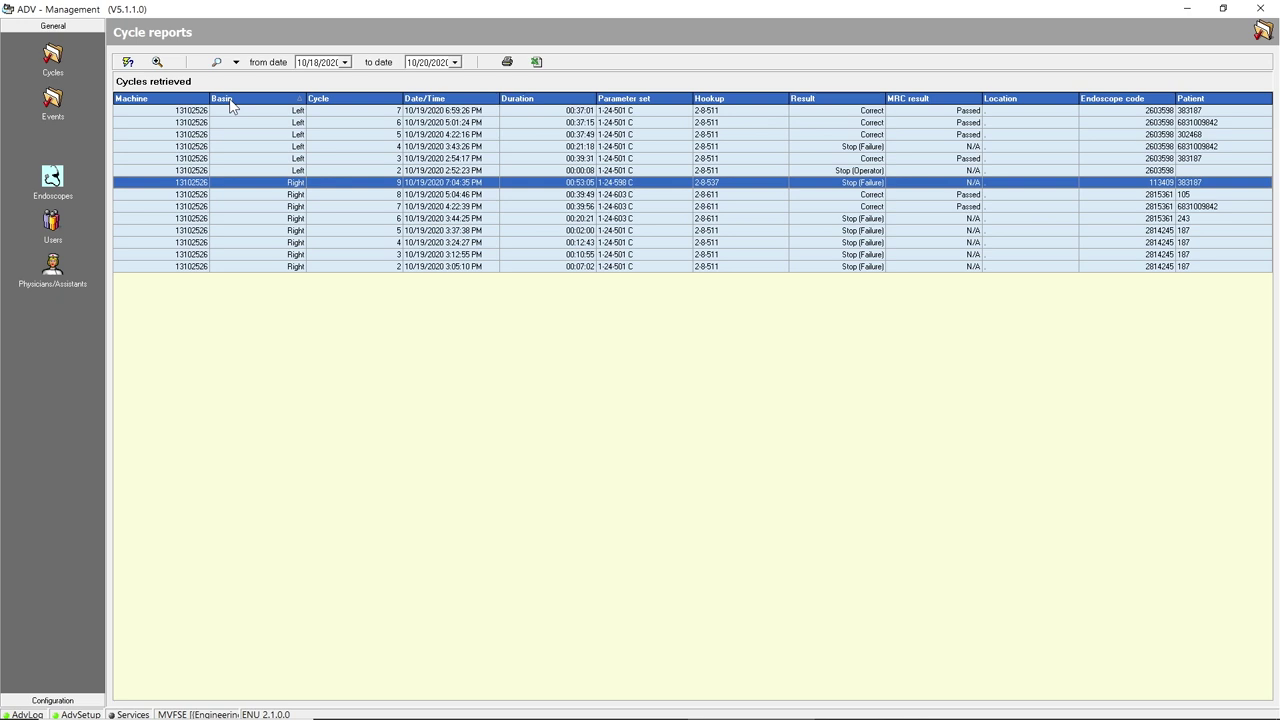
{"action": "left_click", "coordinate": [229, 99]}
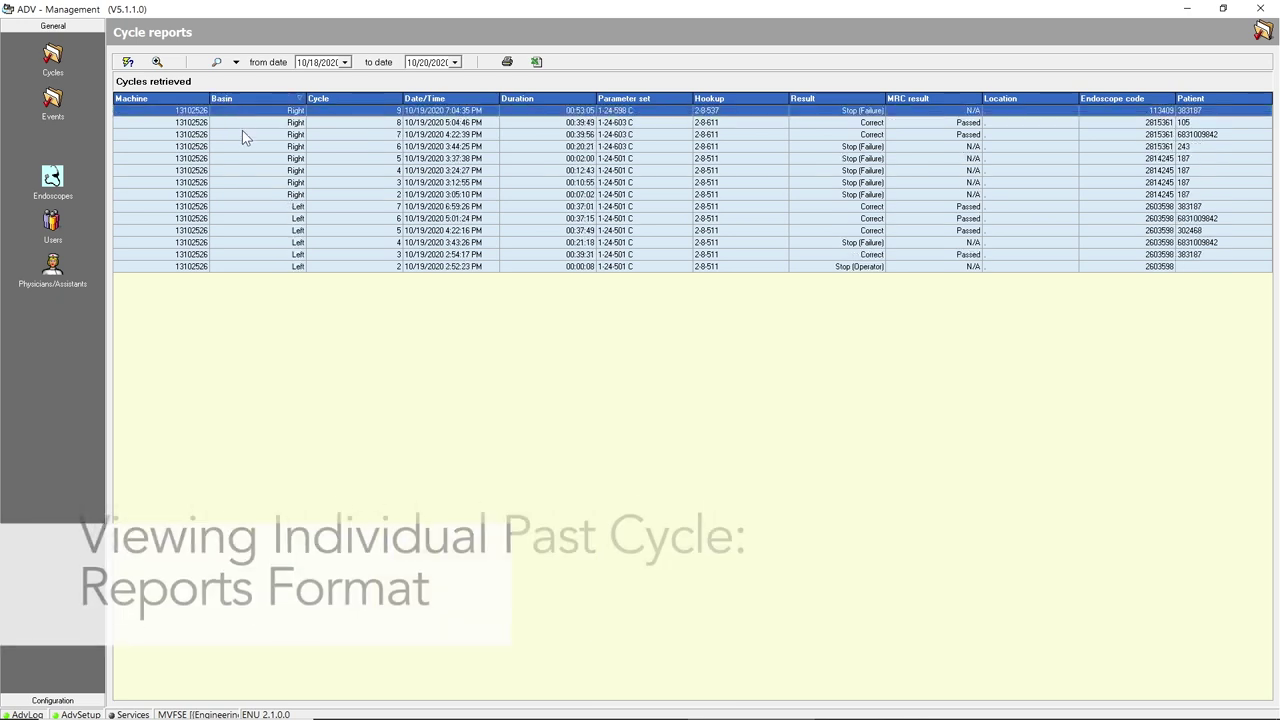
- Open and print the disinfection cycle summary for Left basin cycle 6
{"action": "double_click", "coordinate": [270, 219]}
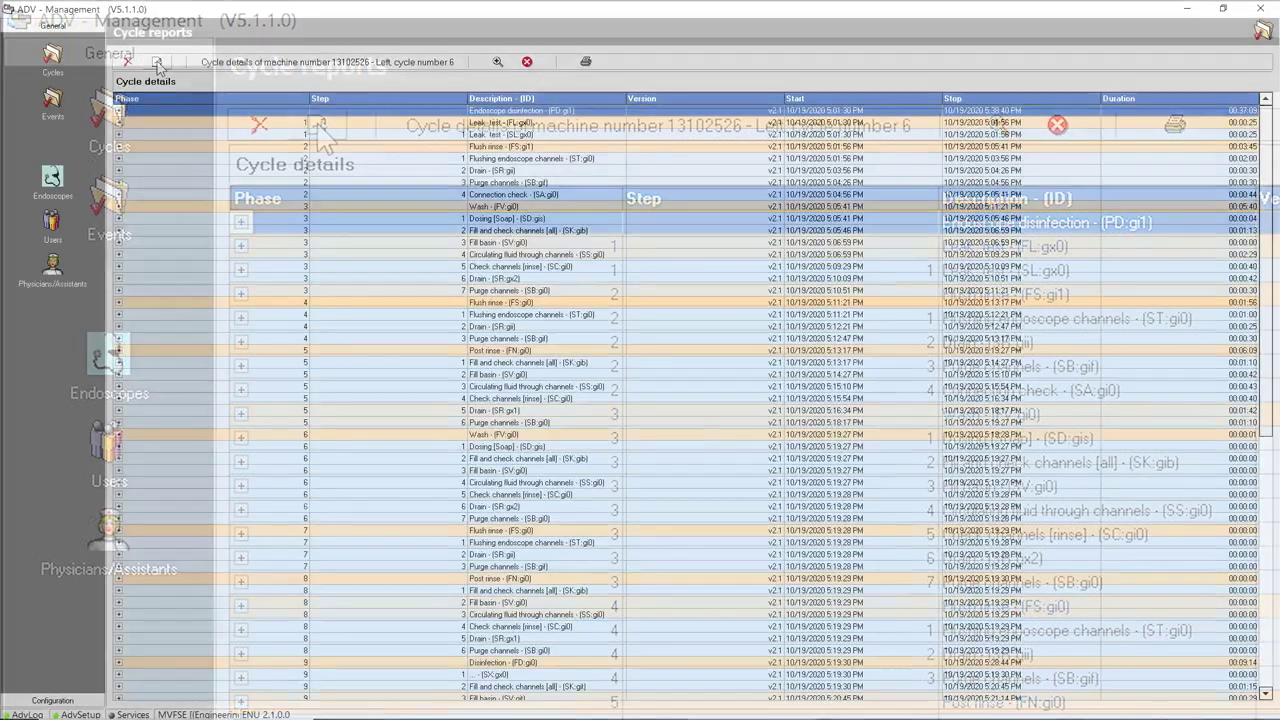
{"action": "left_click", "coordinate": [316, 125]}
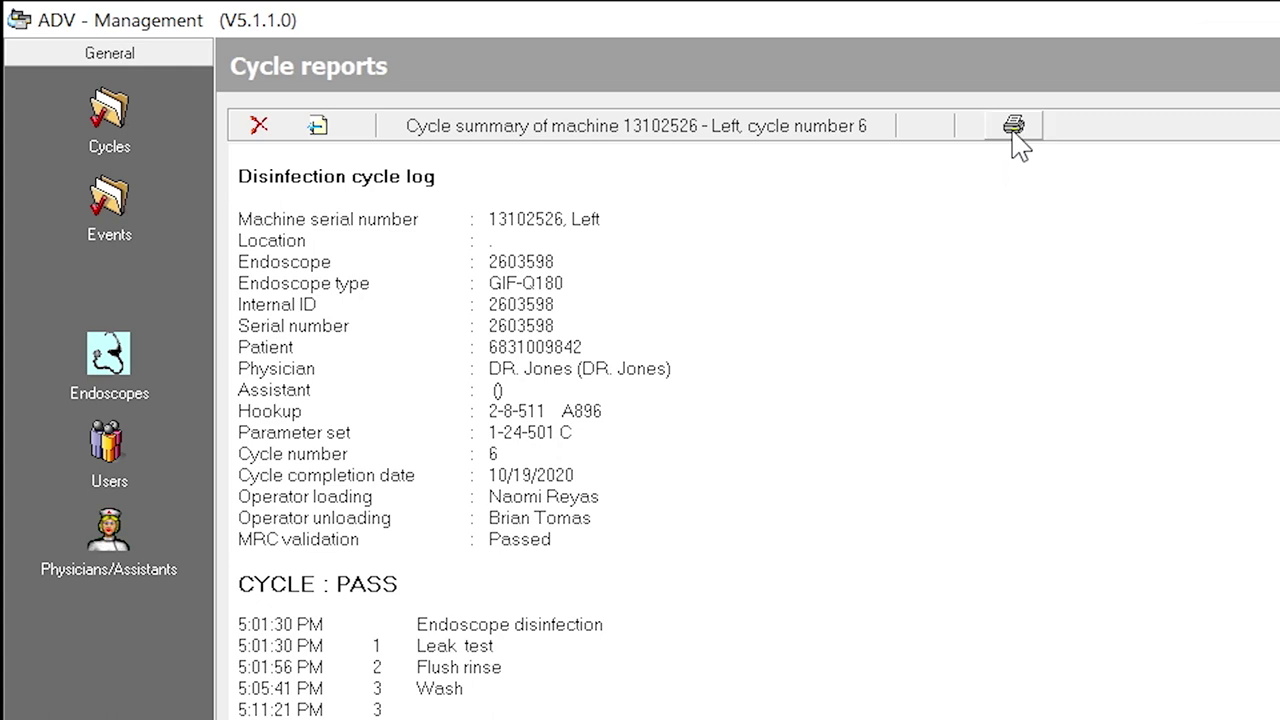
{"action": "left_click", "coordinate": [1013, 126]}
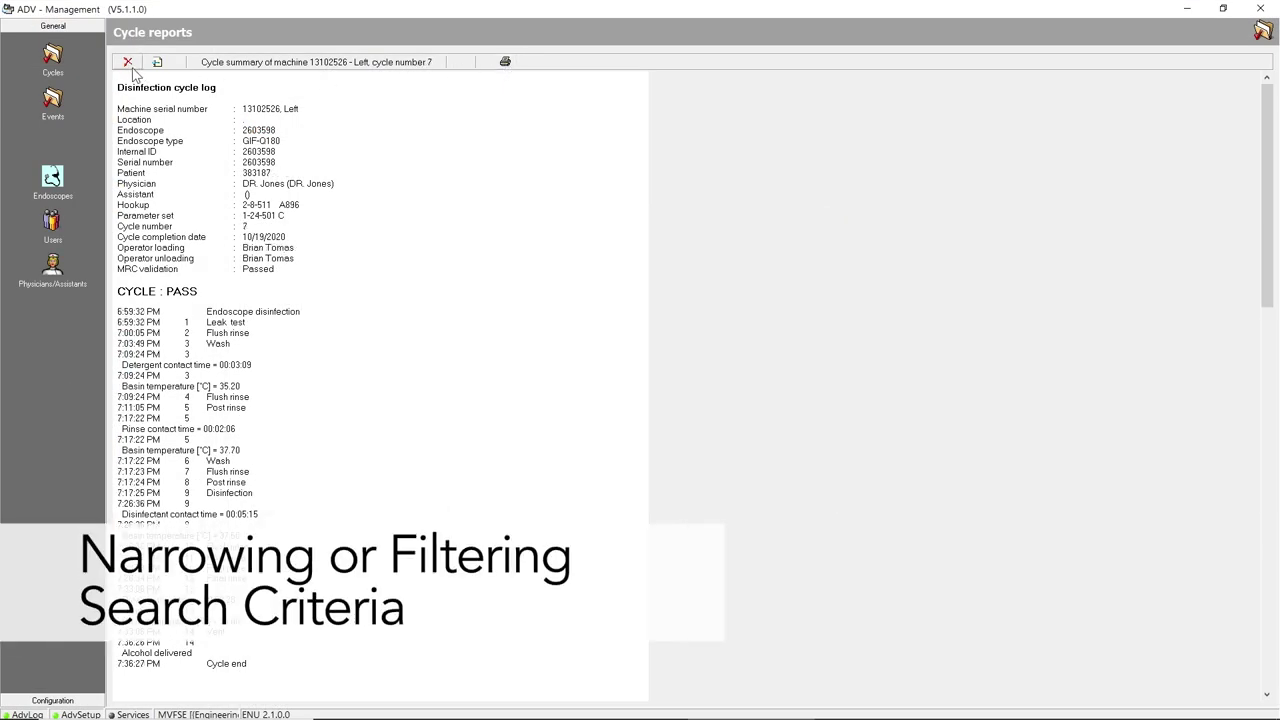
- Close the report and filter the cycle list to endoscopes 2814245 and 2603598
{"action": "left_click", "coordinate": [128, 62]}
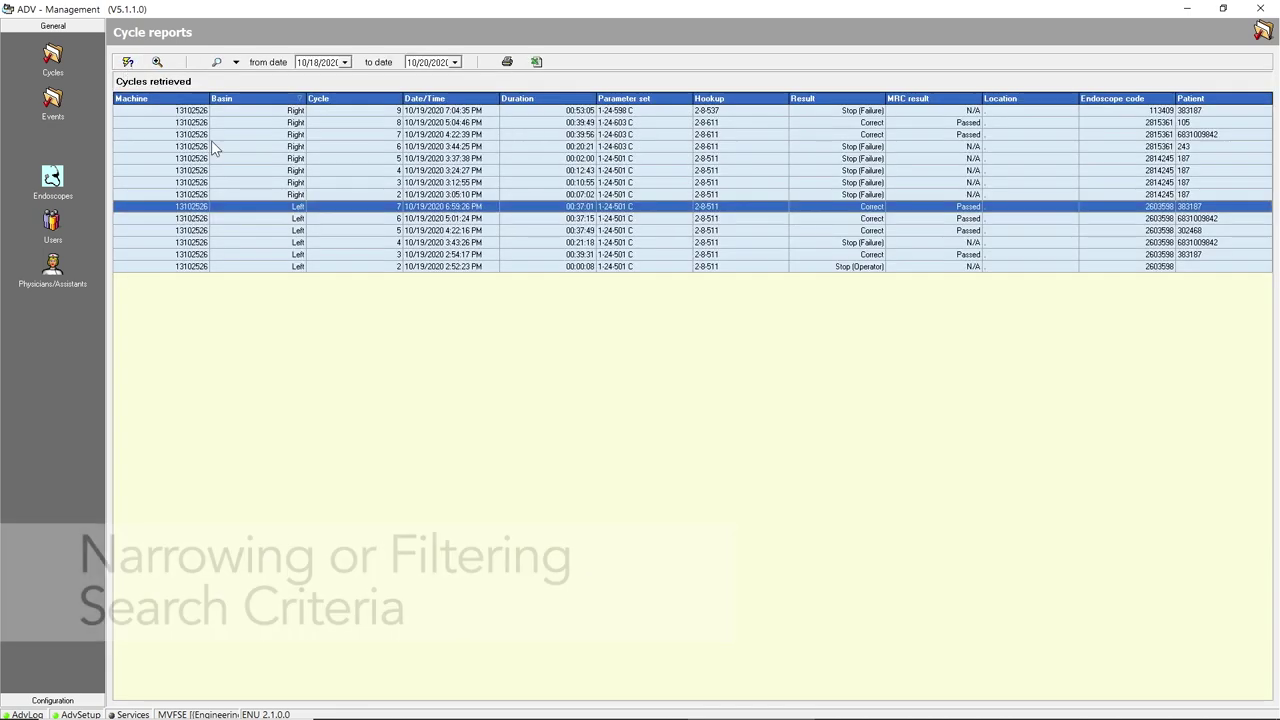
{"action": "left_click", "coordinate": [236, 63]}
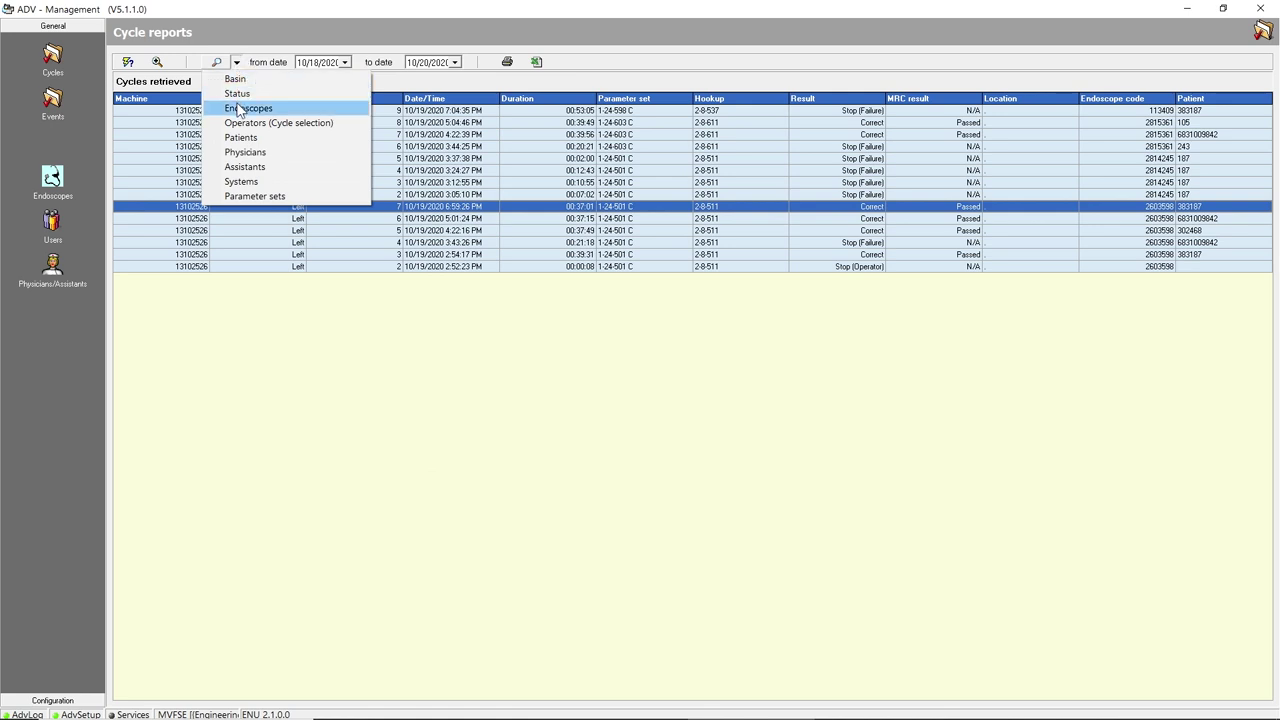
{"action": "left_click", "coordinate": [238, 108]}
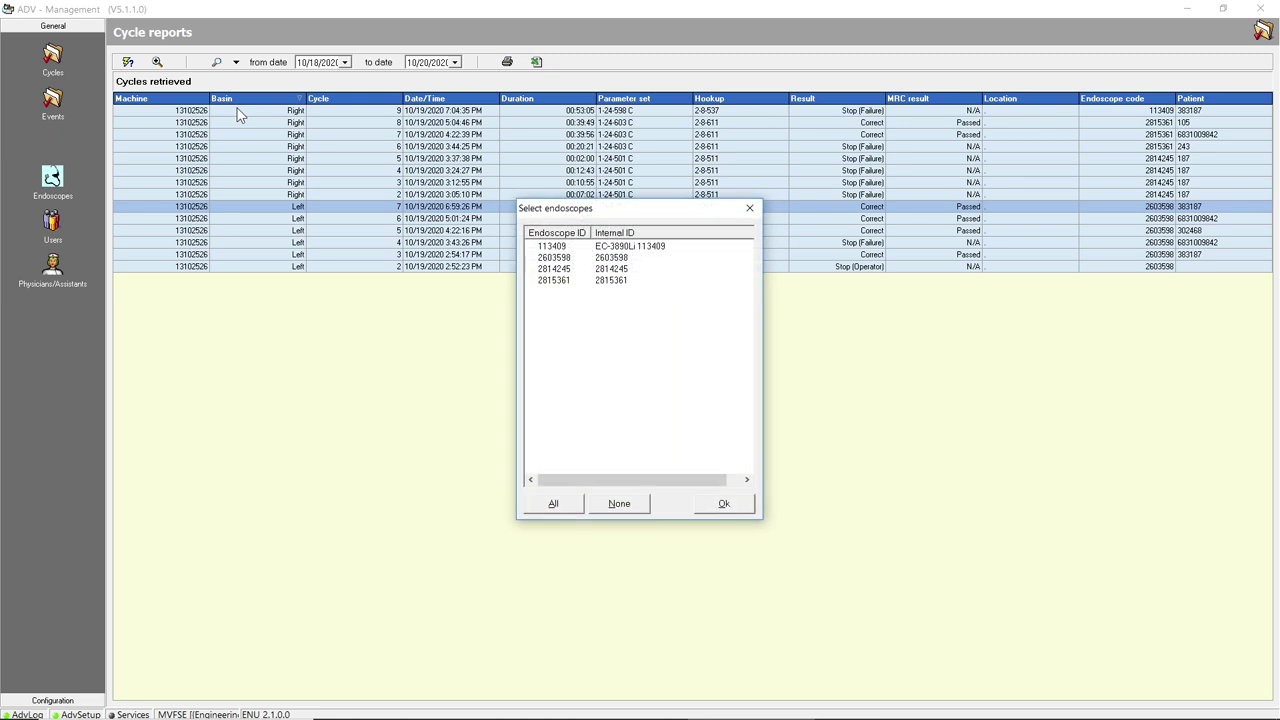
{"action": "left_click", "coordinate": [550, 270]}
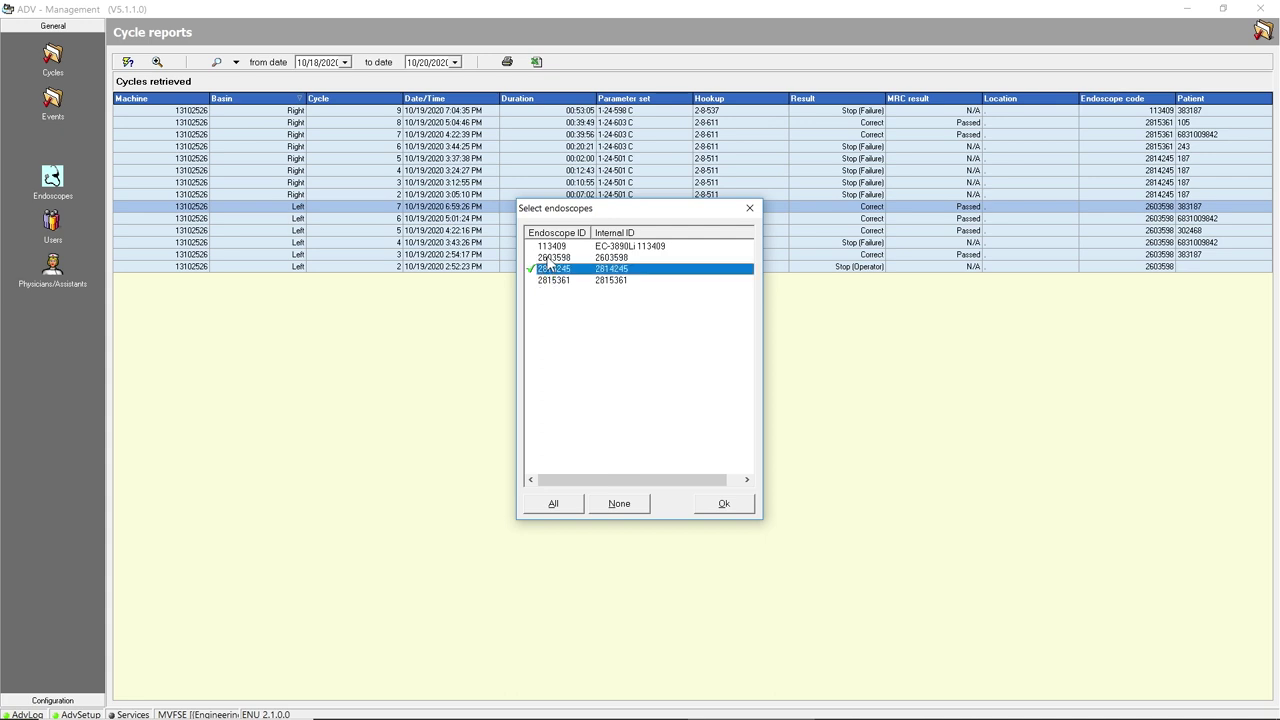
{"action": "left_click", "coordinate": [550, 258]}
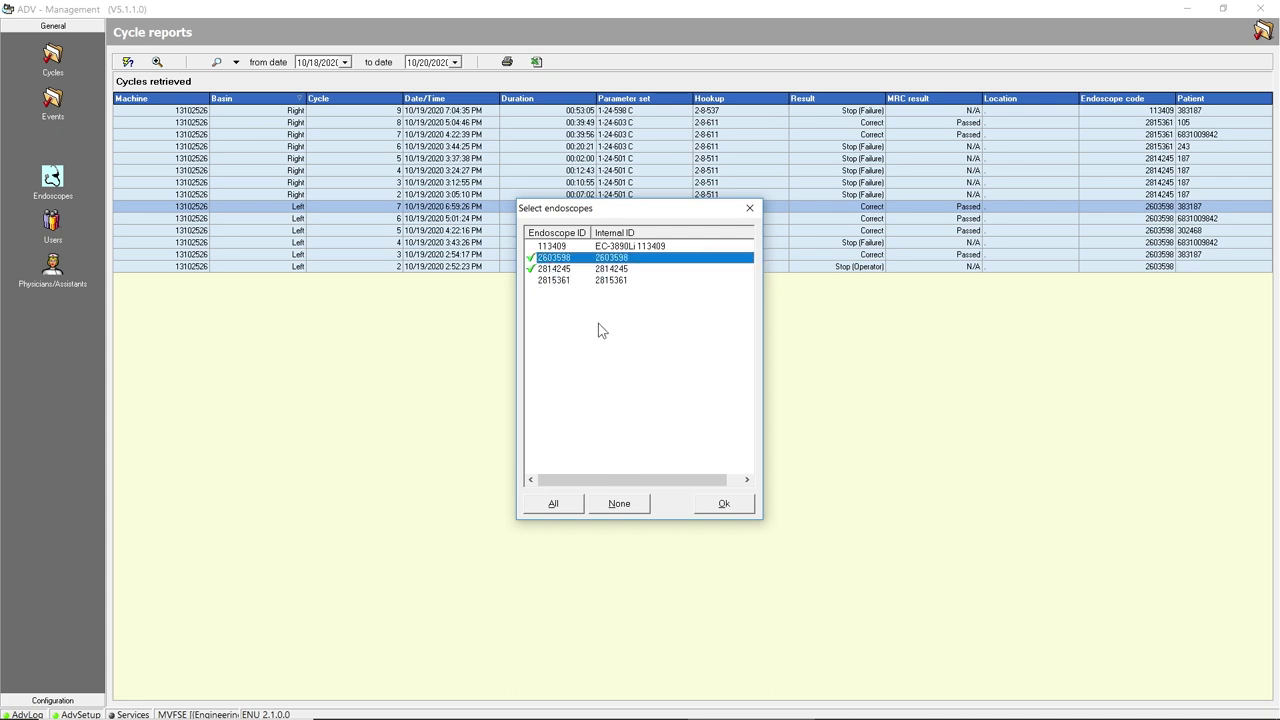
{"action": "left_click", "coordinate": [743, 511]}
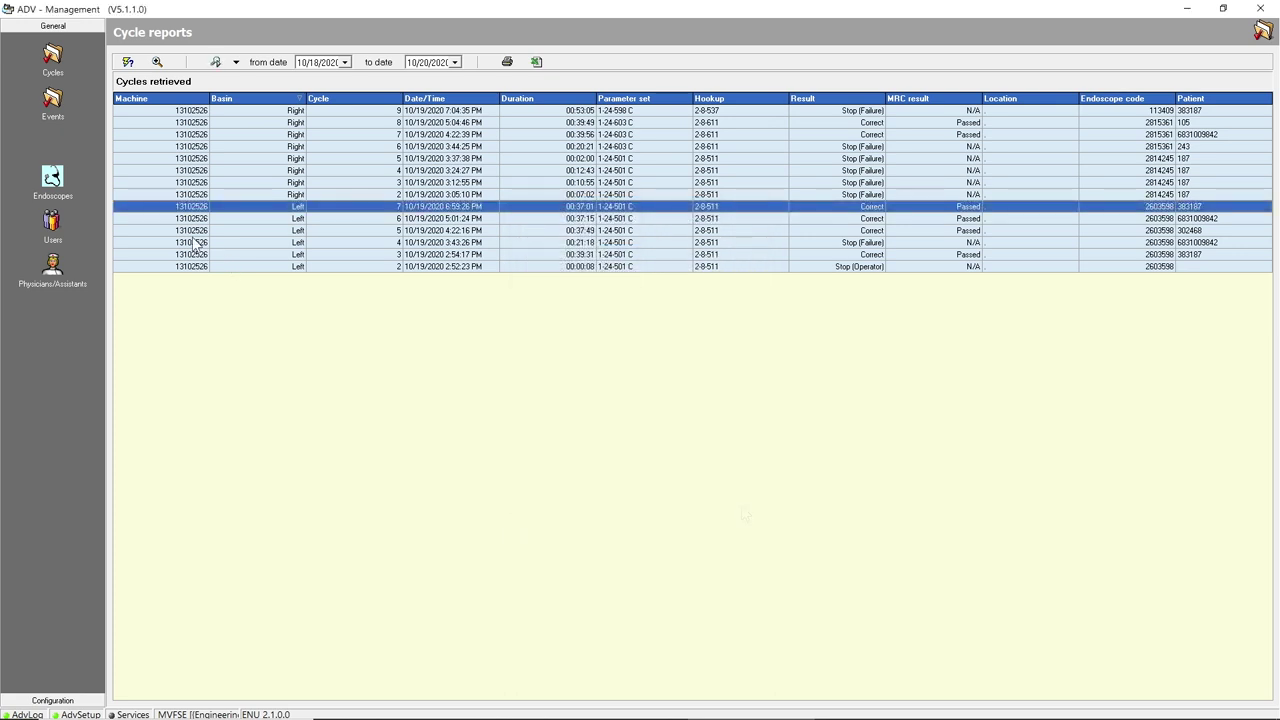
{"action": "left_click", "coordinate": [125, 62]}
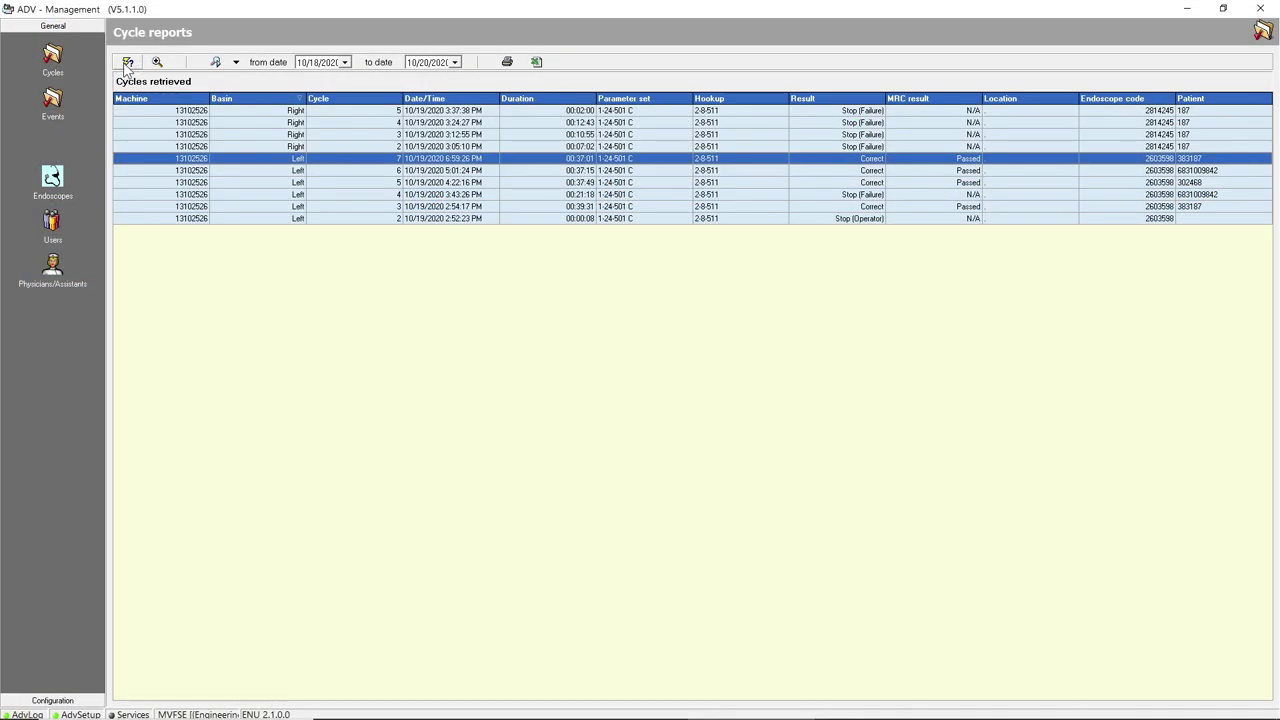
{"action": "left_click", "coordinate": [127, 62]}
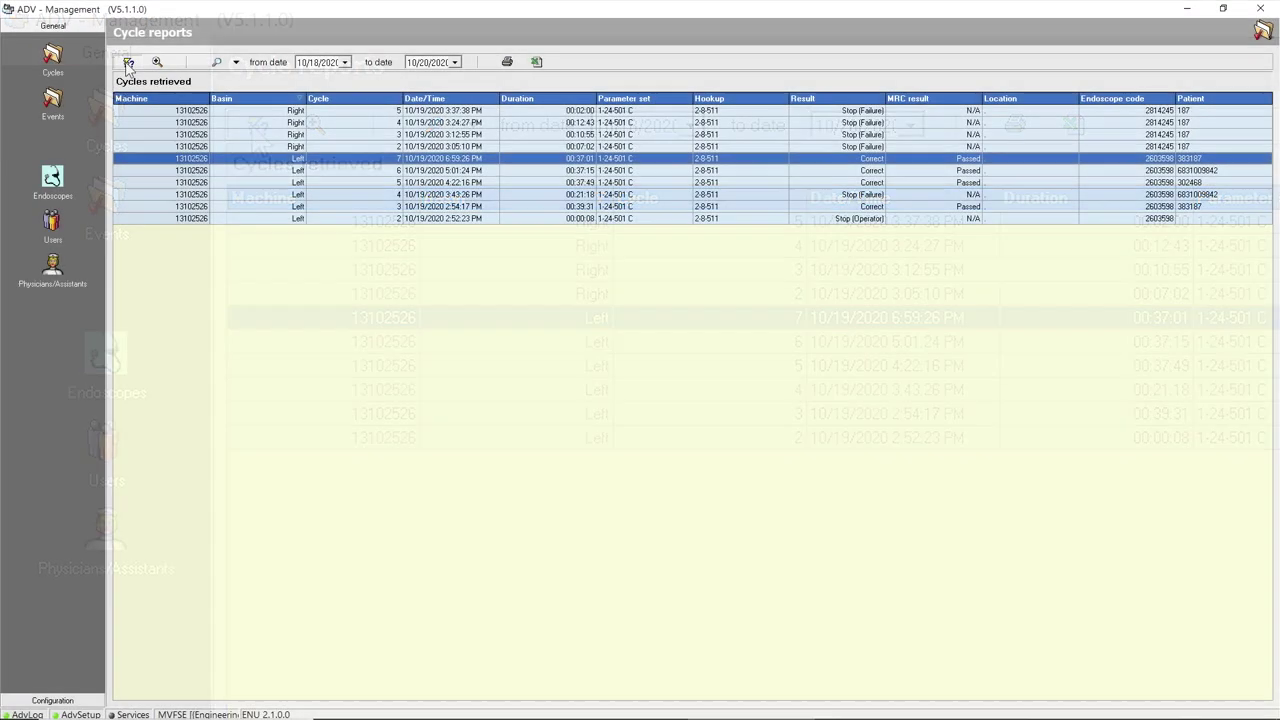
- Reload the cycle list with the start date moved to 10/19/2020, ending 10/20/2020
{"action": "left_click", "coordinate": [256, 125]}
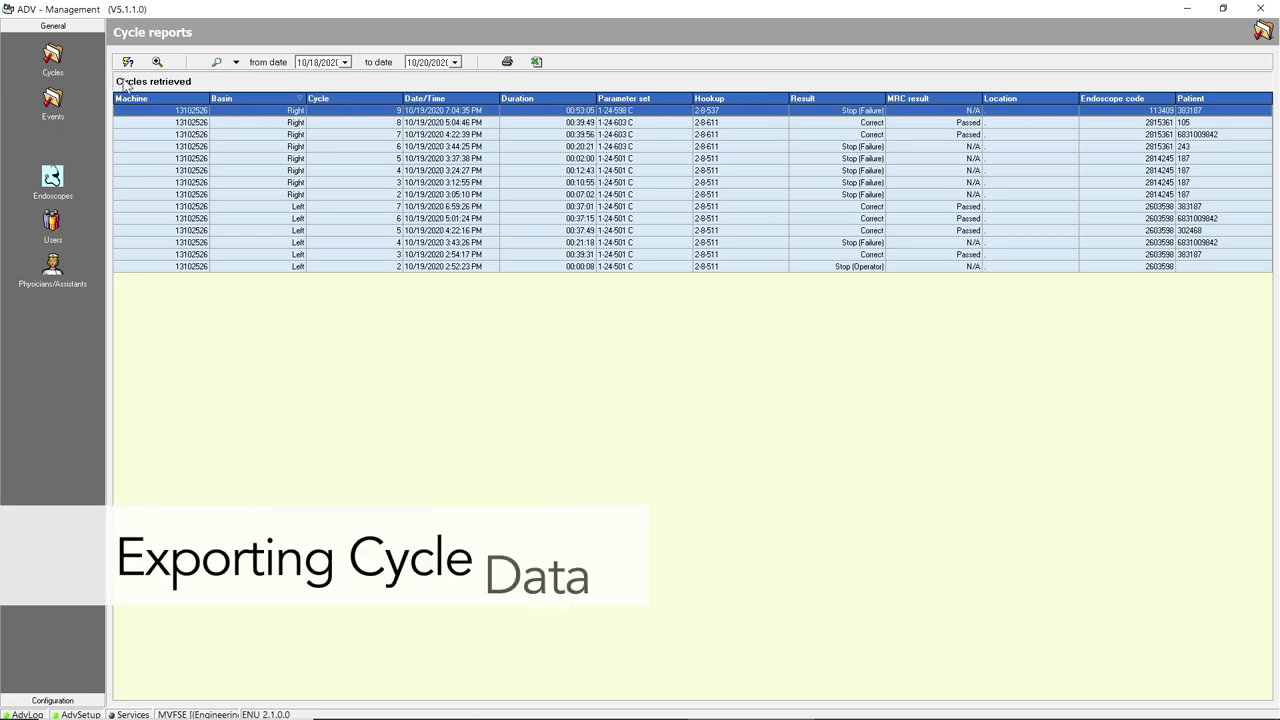
{"action": "key", "text": "ctrl+End"}
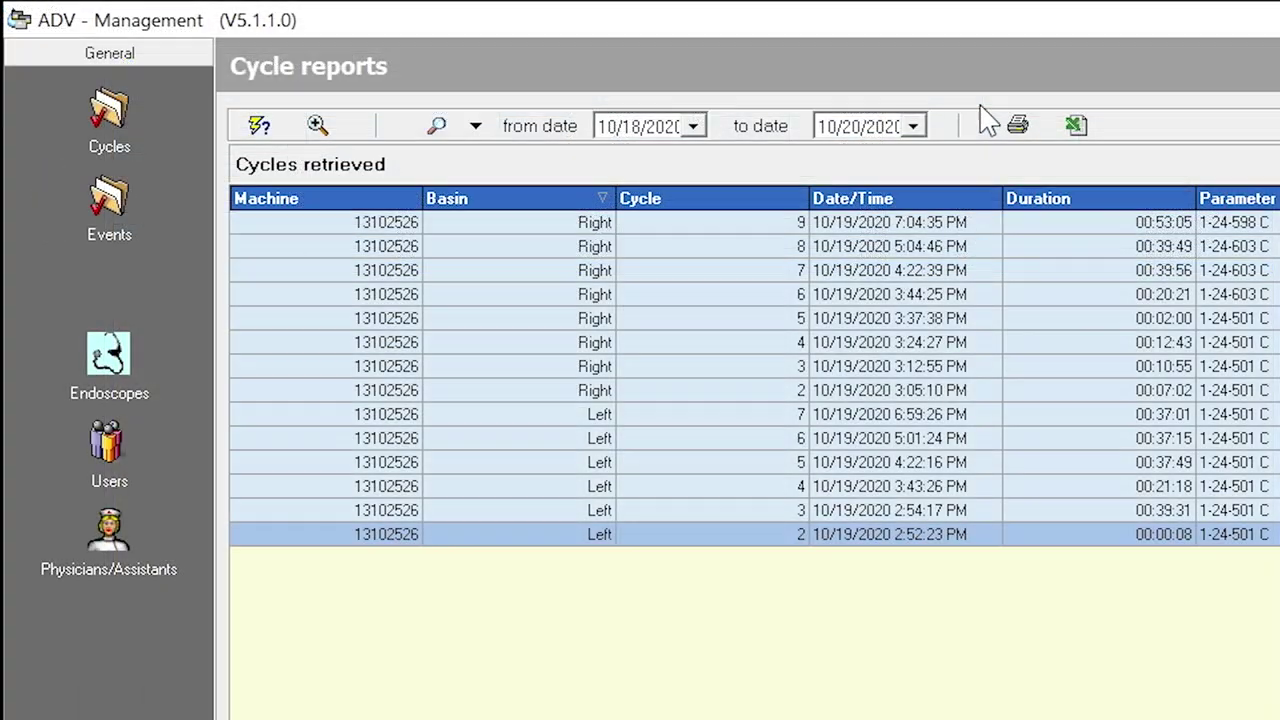
{"action": "left_click", "coordinate": [344, 62]}
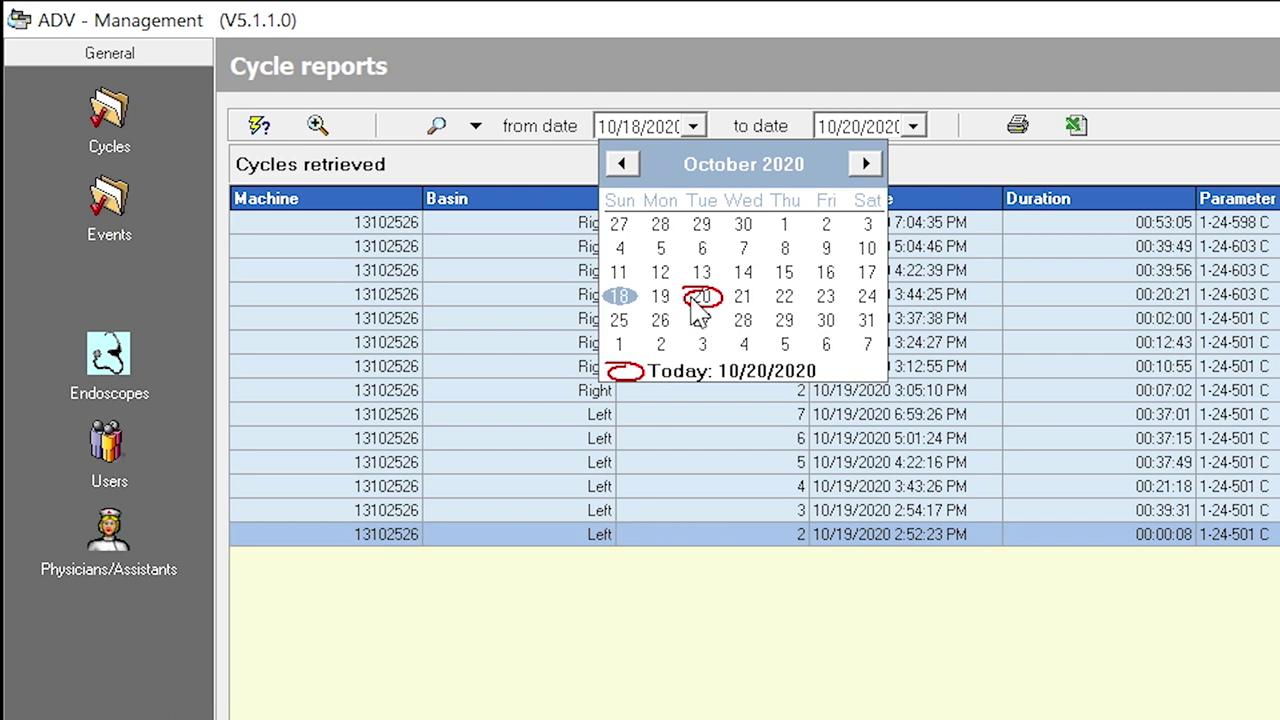
{"action": "left_click", "coordinate": [658, 298]}
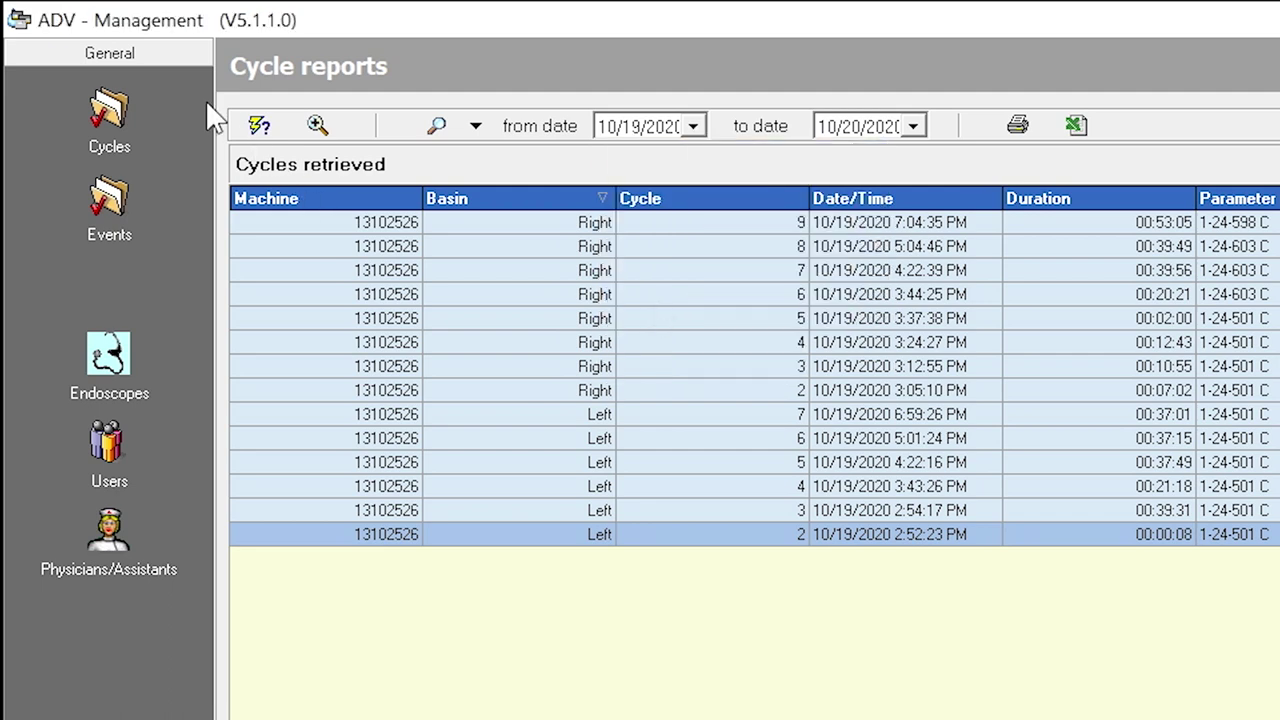
{"action": "left_click", "coordinate": [251, 130]}
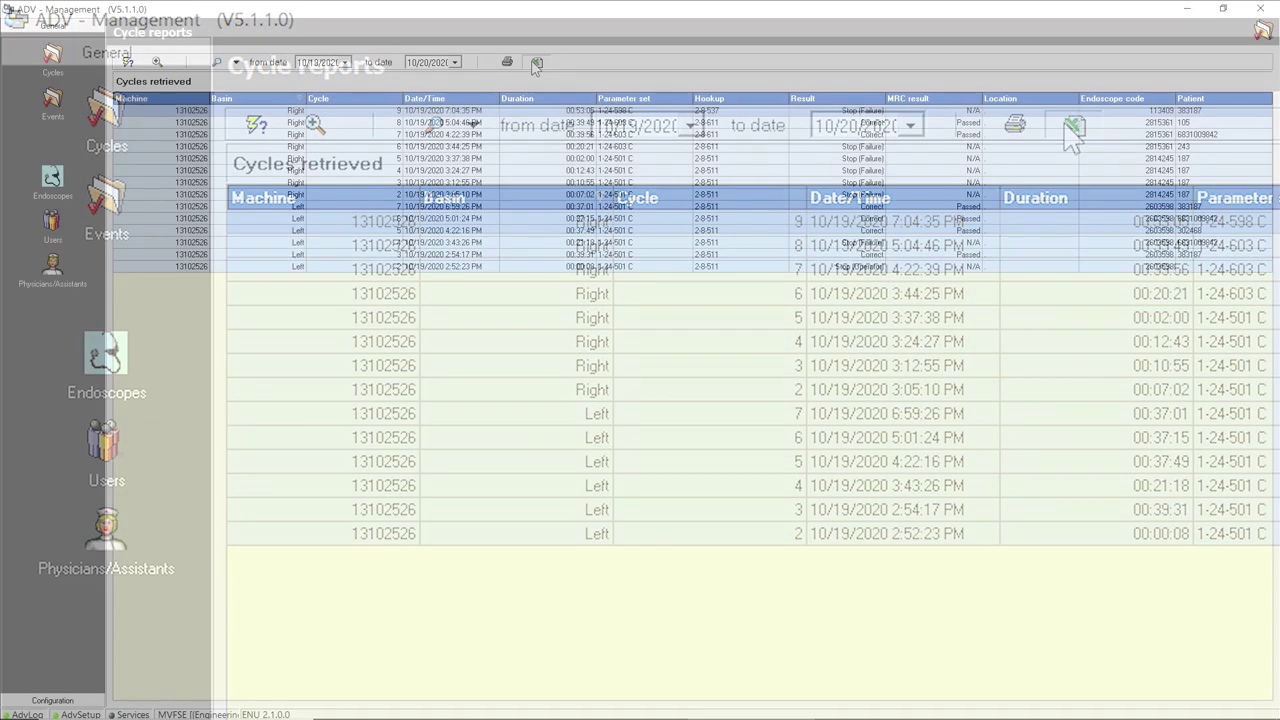
- Export the 14 listed cycles to USB Drive (D:) as the CSV file 'cycles 2.csv'
{"action": "left_click", "coordinate": [1070, 126]}
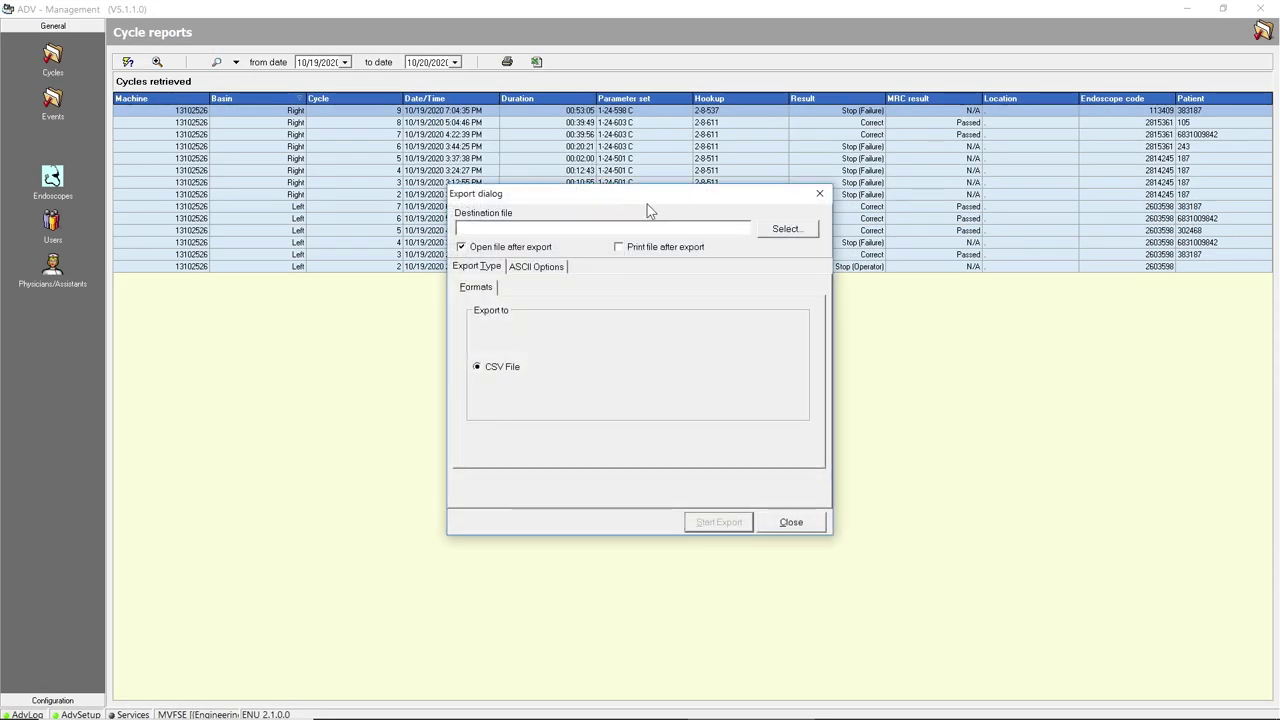
{"action": "left_click", "coordinate": [782, 234]}
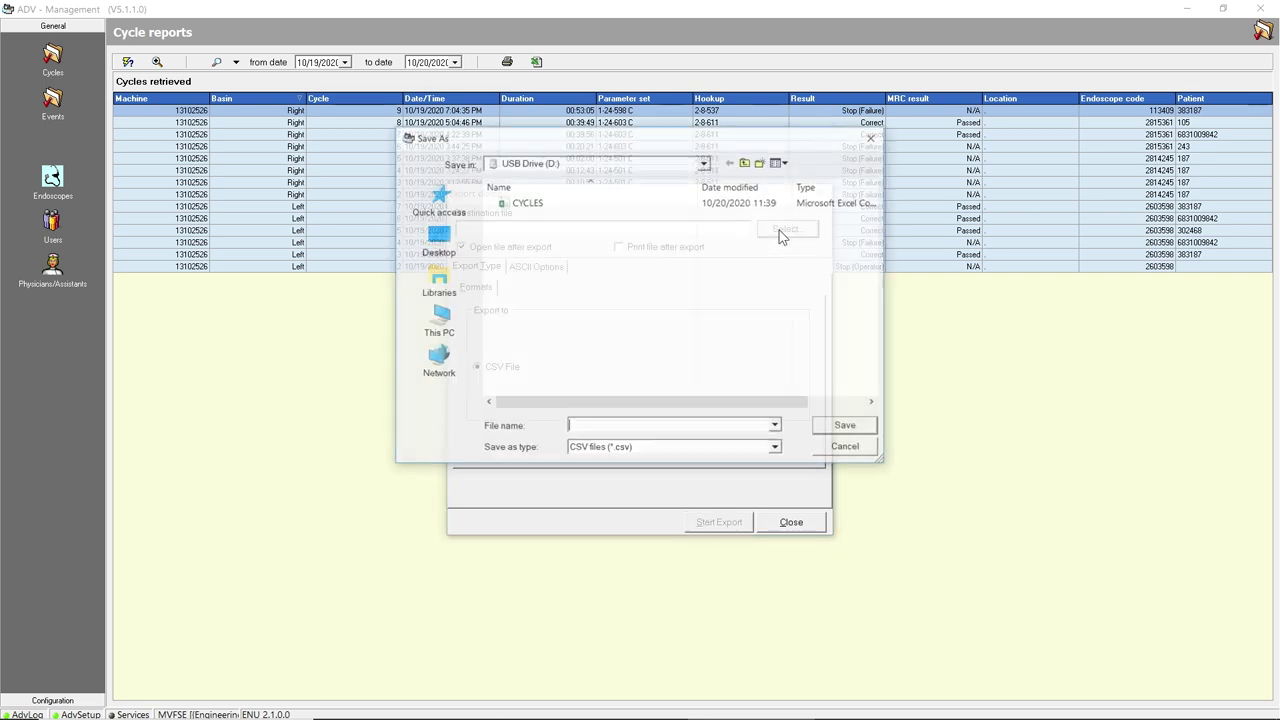
{"action": "left_click", "coordinate": [446, 328]}
{"action": "left_click", "coordinate": [779, 296]}
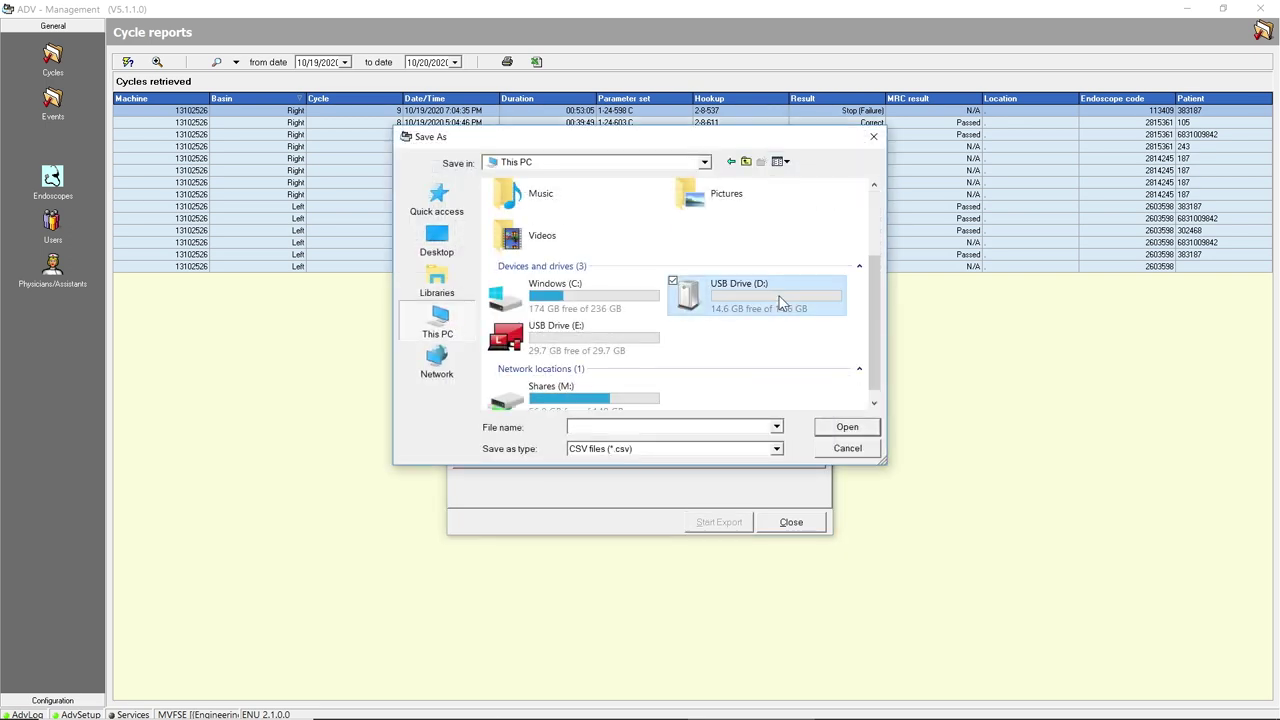
{"action": "double_click", "coordinate": [779, 296]}
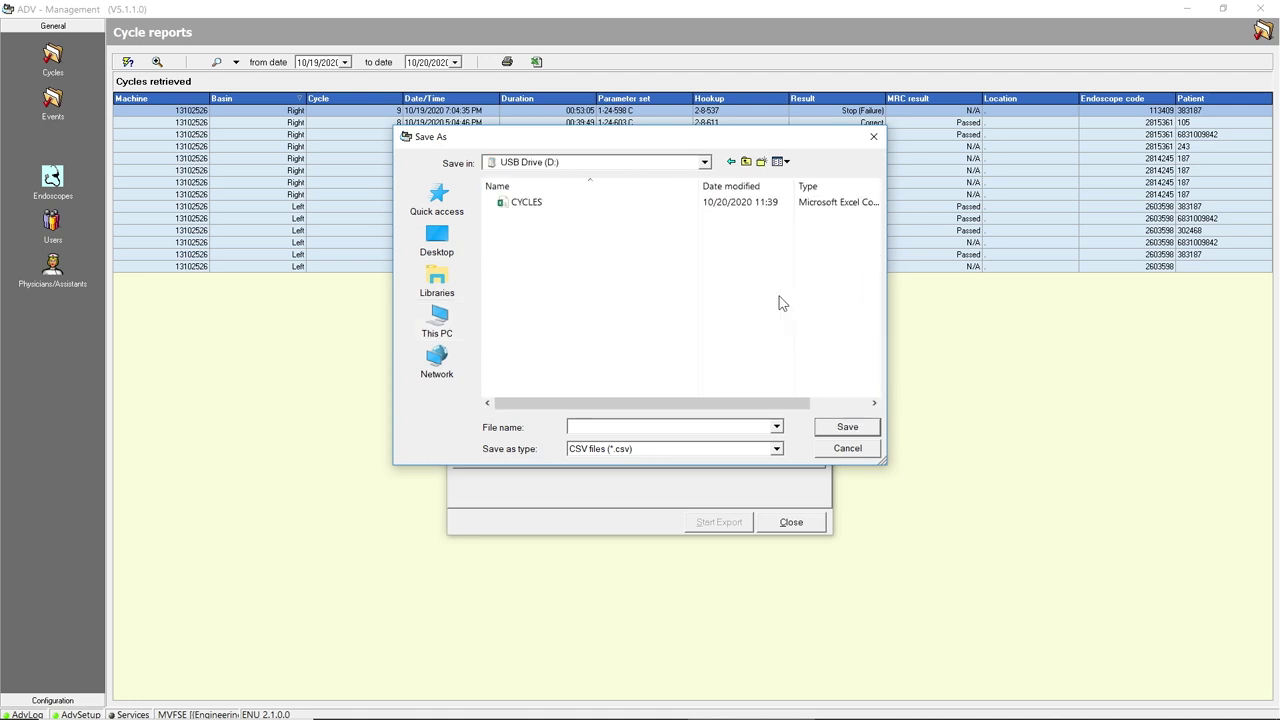
{"action": "left_click", "coordinate": [727, 428]}
{"action": "type", "text": "c"}
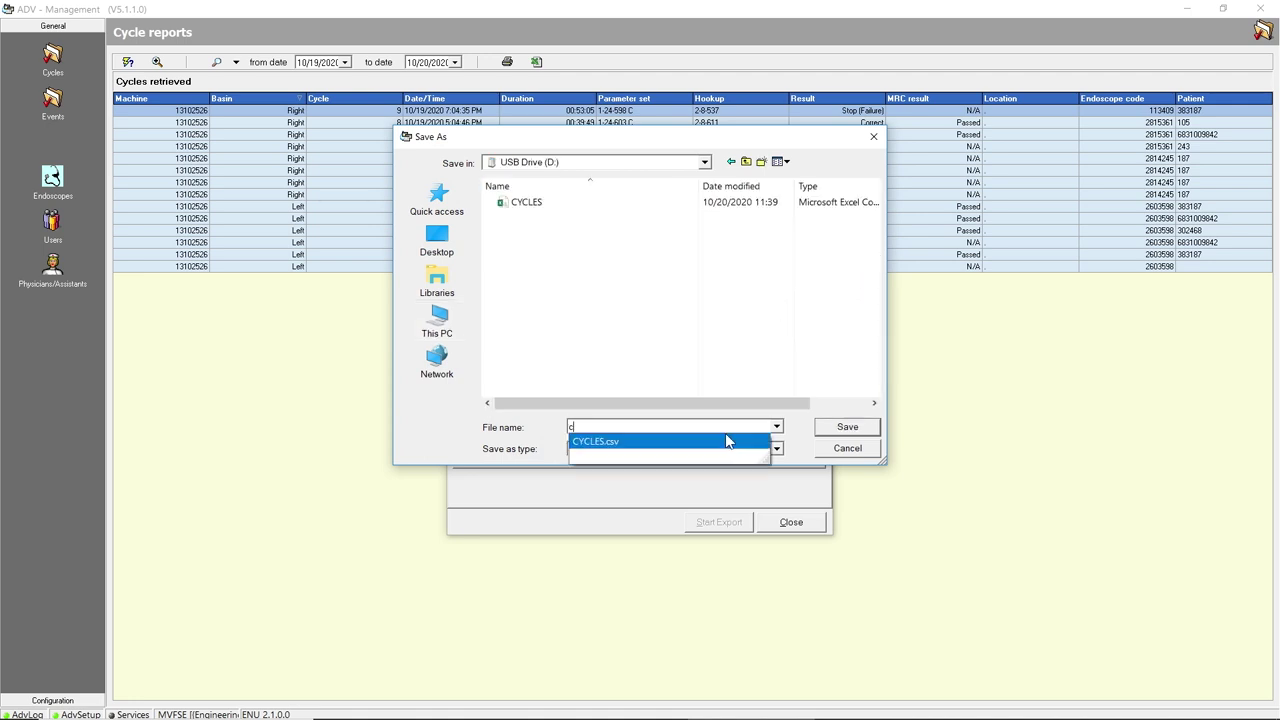
{"action": "type", "text": "ycles"}
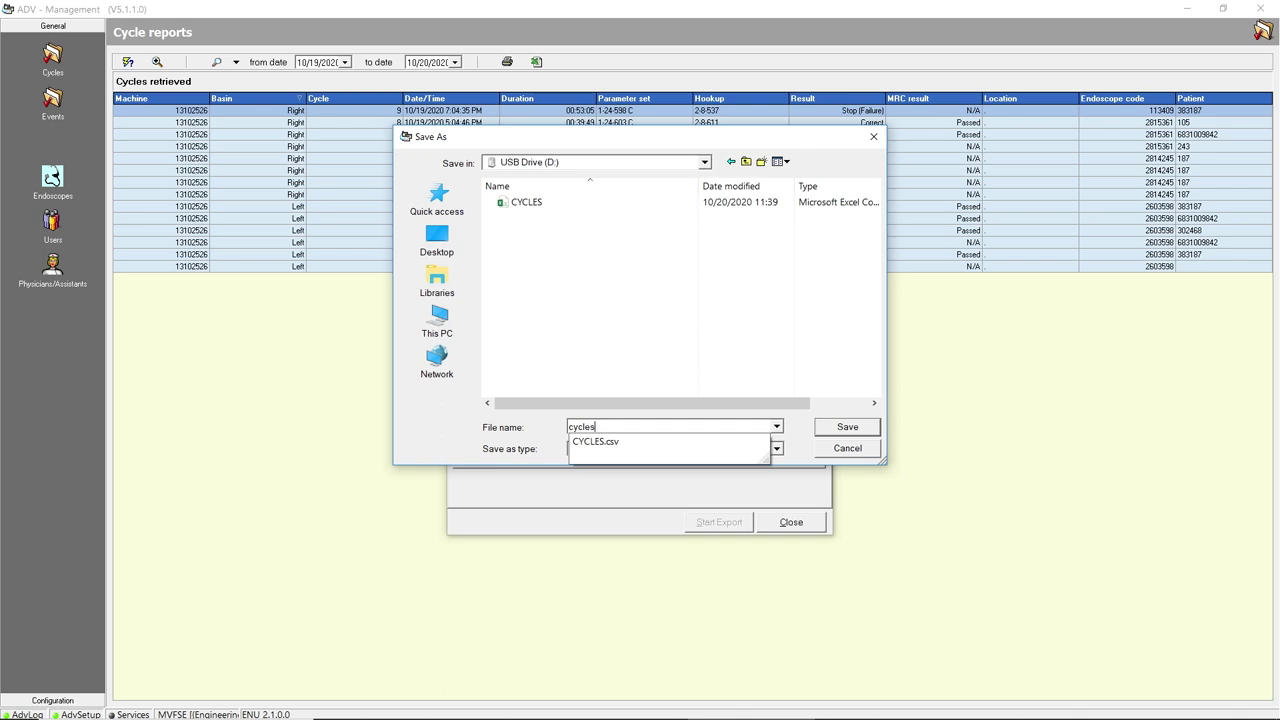
{"action": "key", "text": "Return"}
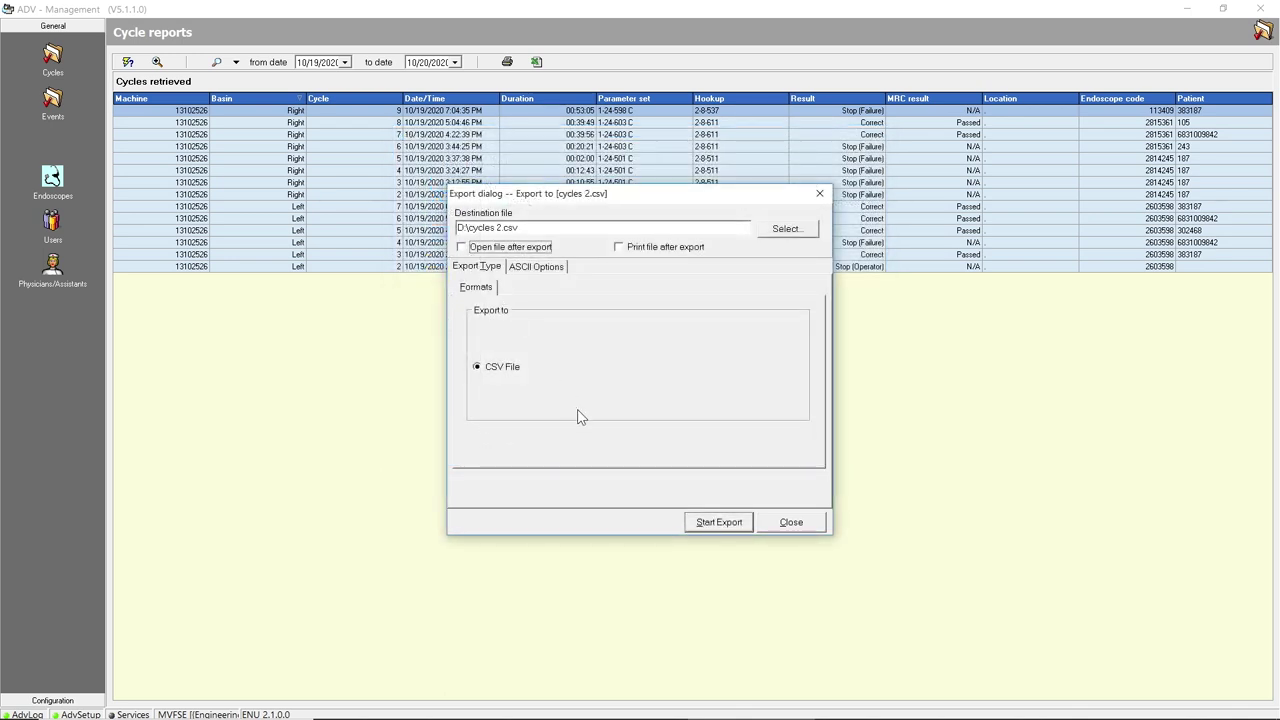
{"action": "left_click", "coordinate": [716, 522]}
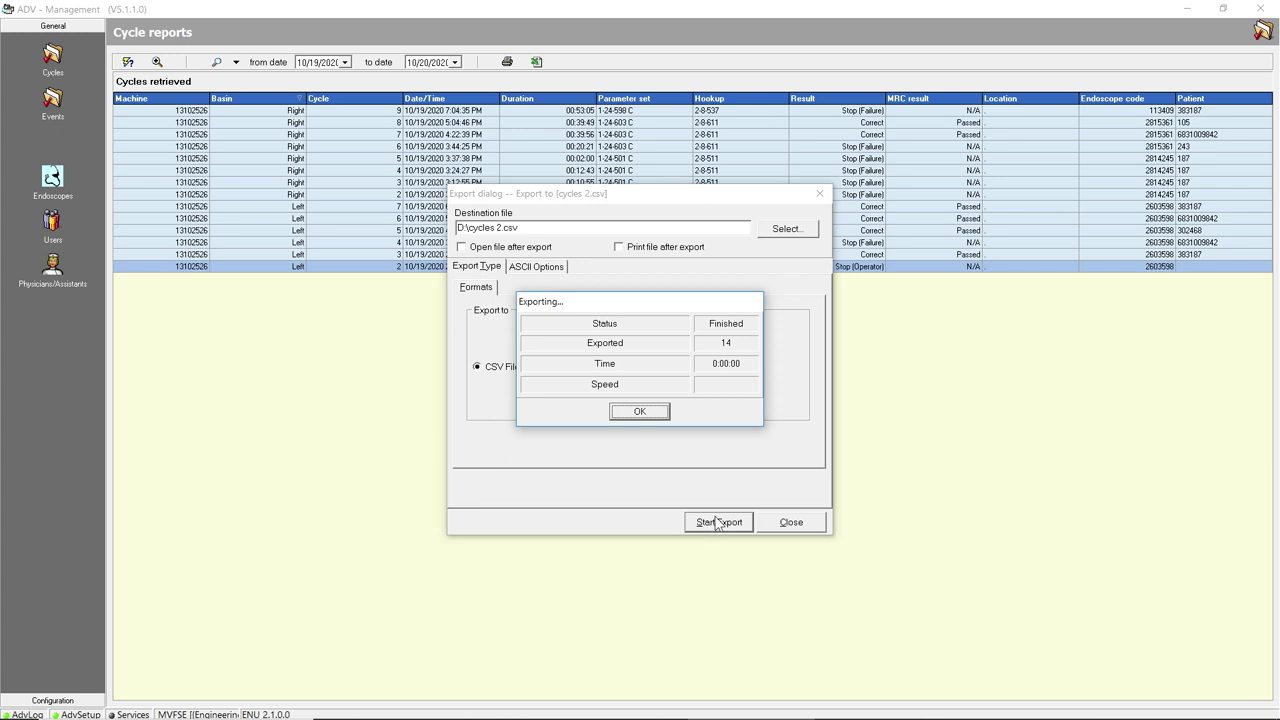
{"action": "left_click", "coordinate": [640, 412]}
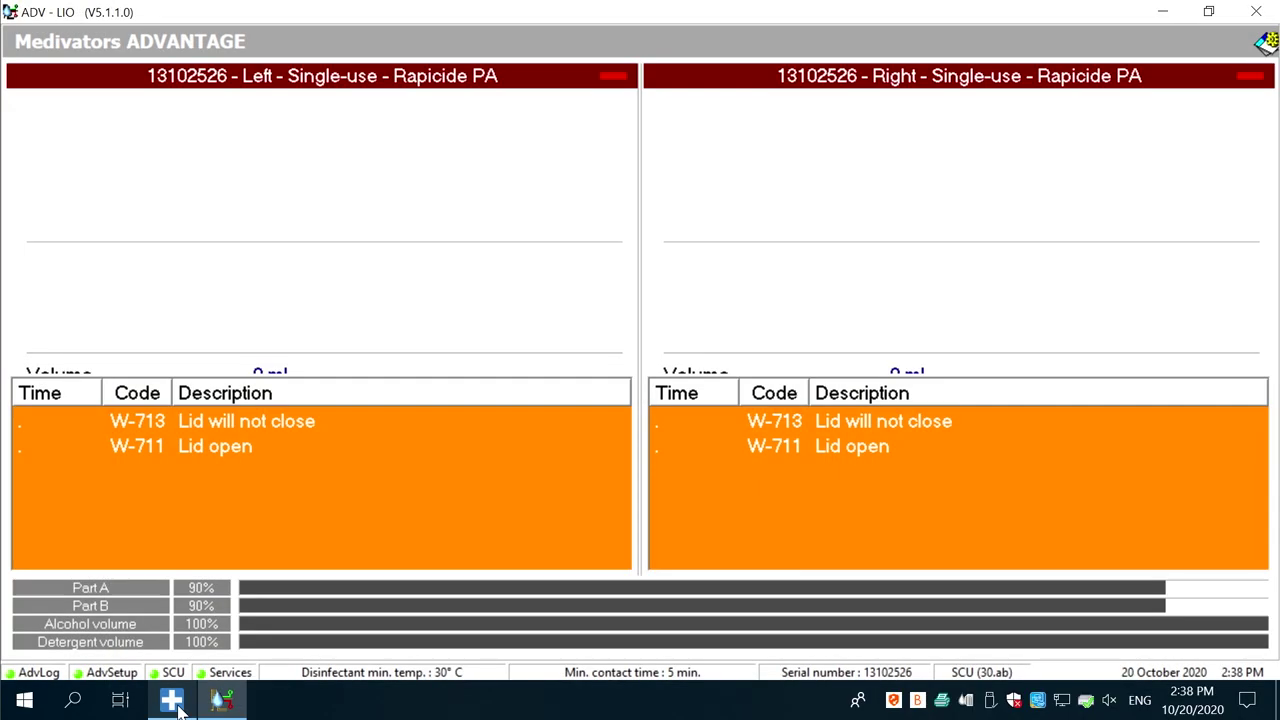
- Eject the General UDisk drive (D:) using EjectUSB in AdvUtility
{"action": "left_click", "coordinate": [172, 700]}
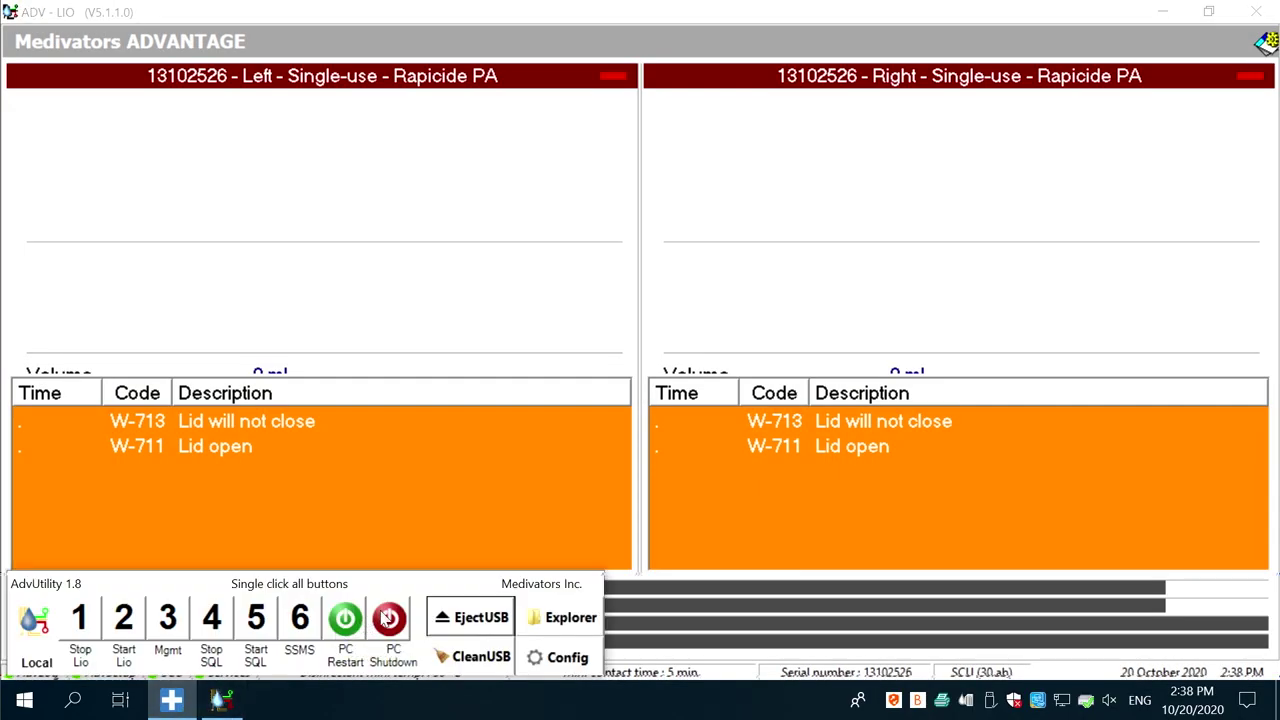
{"action": "left_click", "coordinate": [460, 618]}
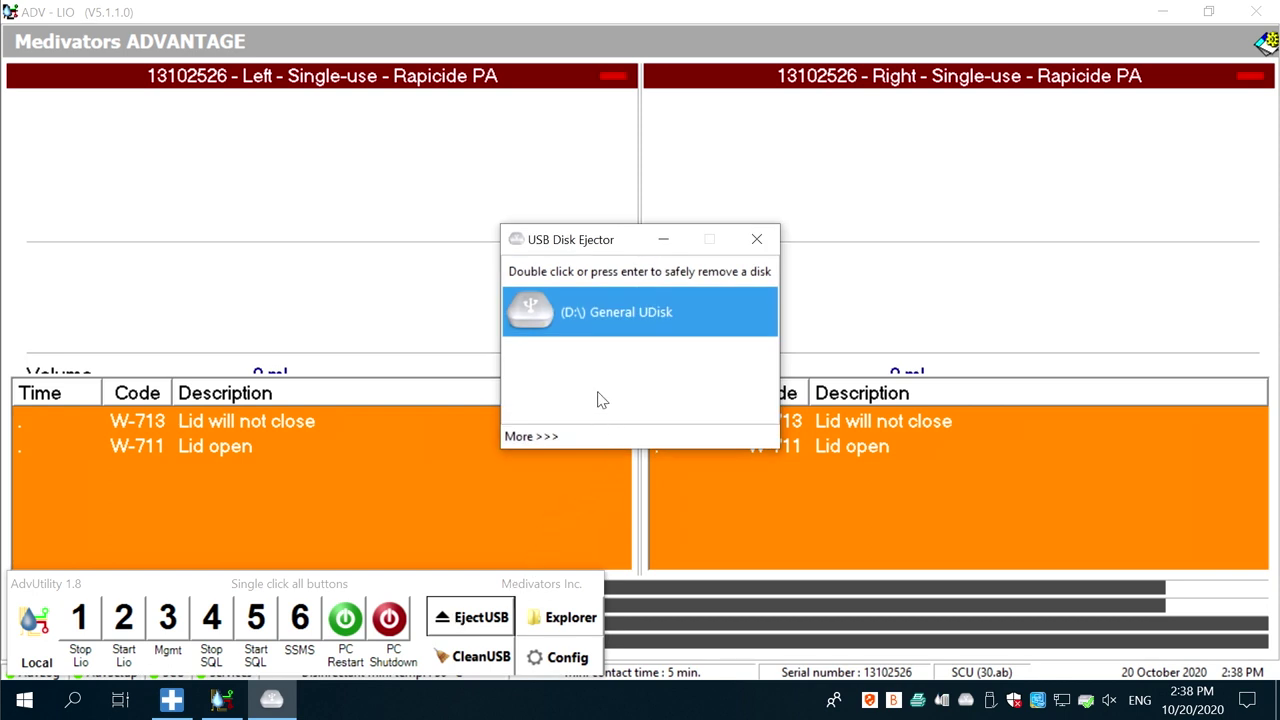
{"action": "double_click", "coordinate": [648, 328]}
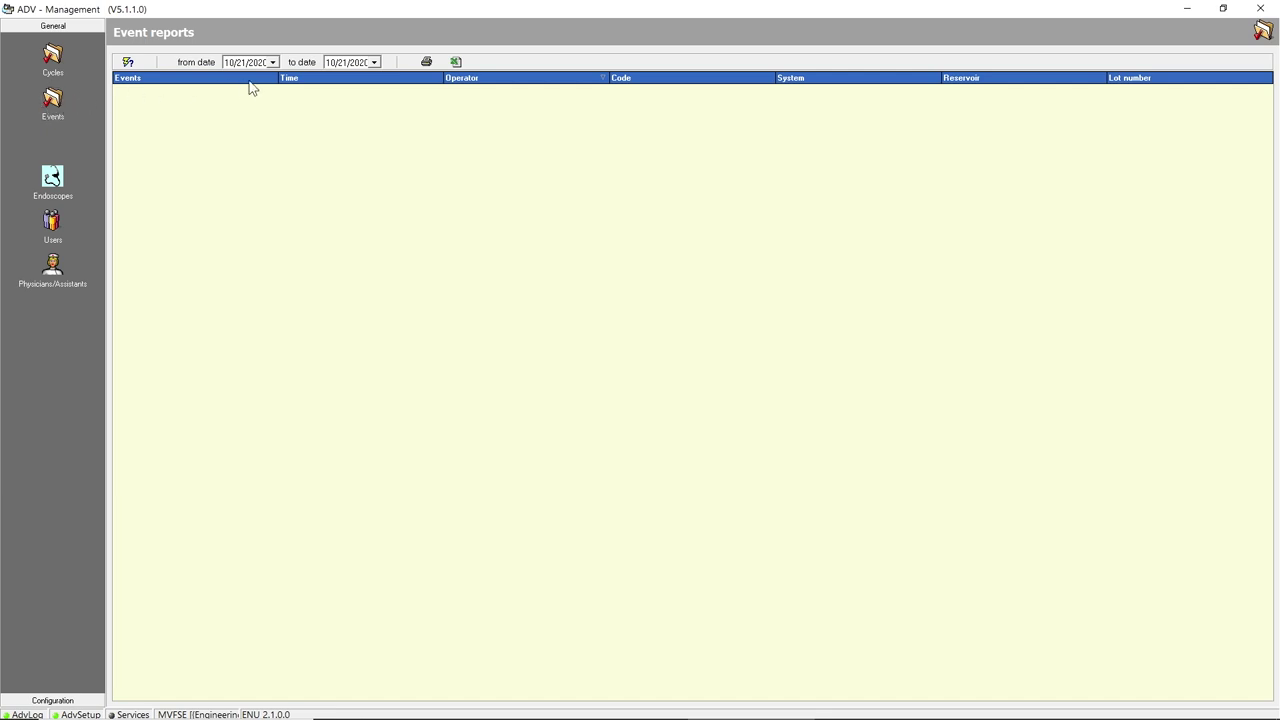
- Retrieve event reports dated 10/1/2020 through 10/21/2020, showing four reservoir changes
{"action": "left_click", "coordinate": [272, 61]}
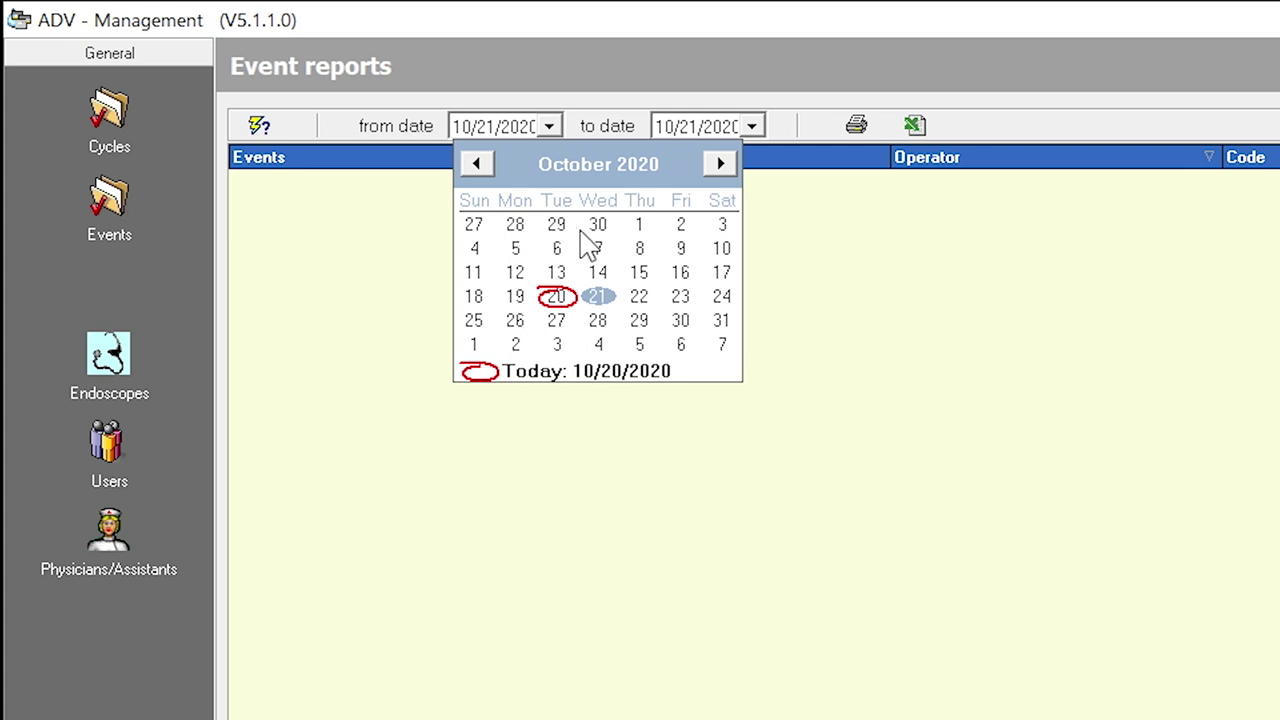
{"action": "left_click", "coordinate": [640, 226]}
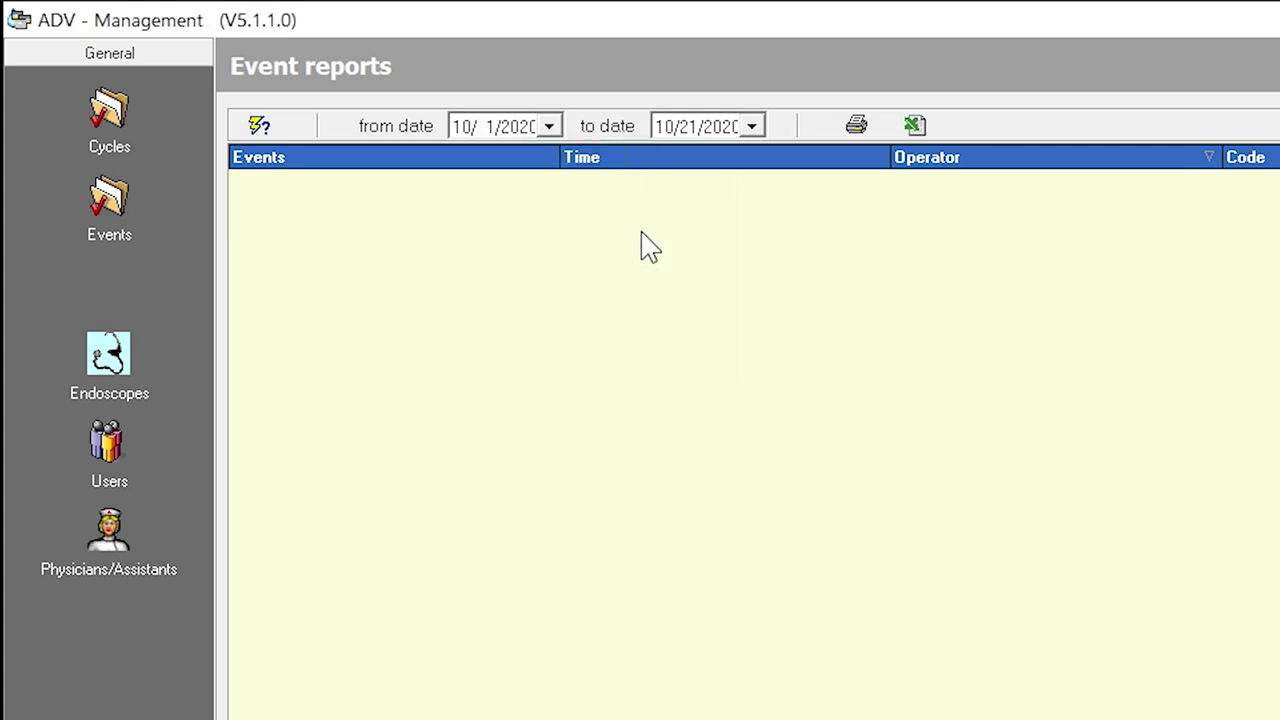
{"action": "left_click", "coordinate": [751, 126]}
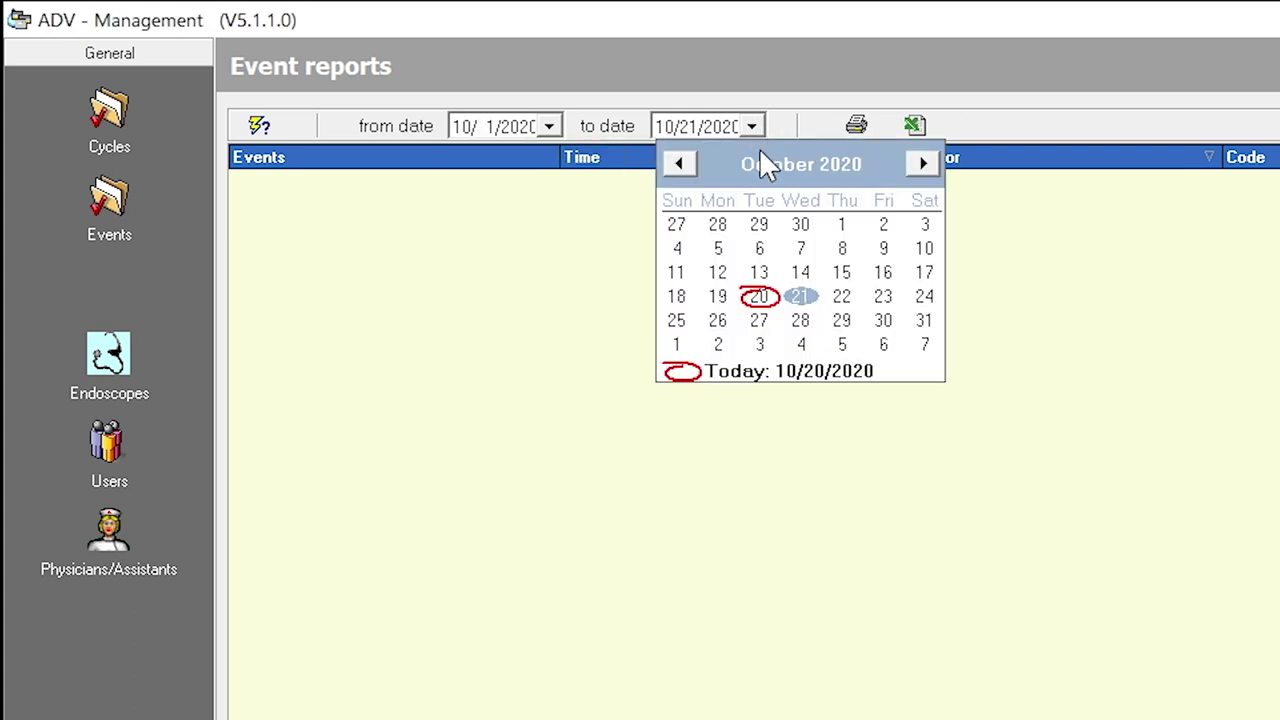
{"action": "left_click", "coordinate": [801, 298]}
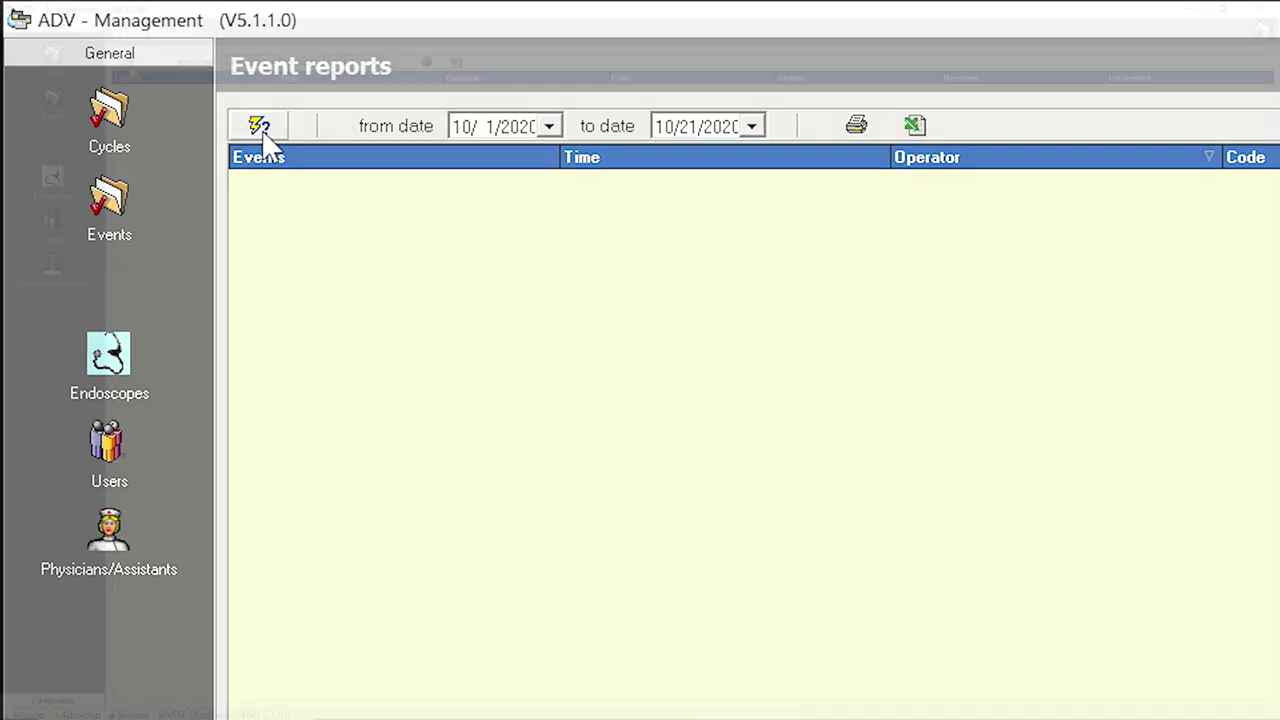
{"action": "left_click", "coordinate": [261, 127]}
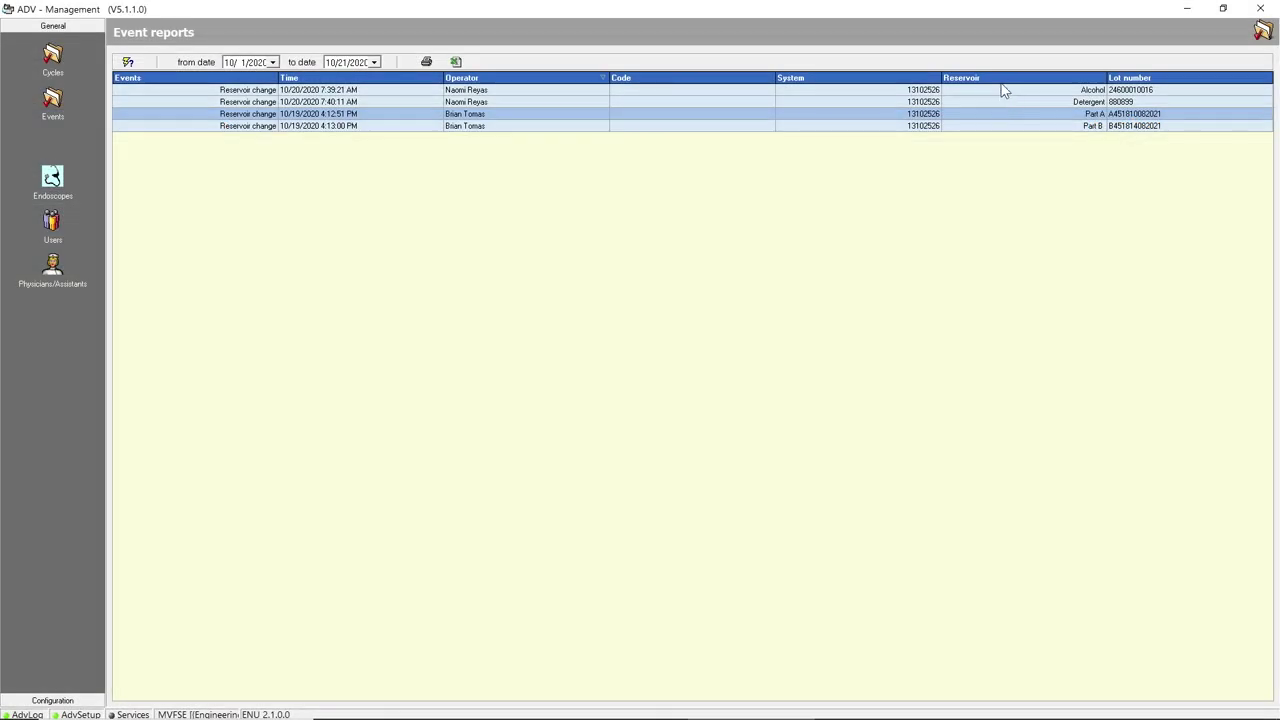
- Sort the events by the Reservoir column in reverse order, putting Part A and Part B first
{"action": "left_click", "coordinate": [1004, 80]}
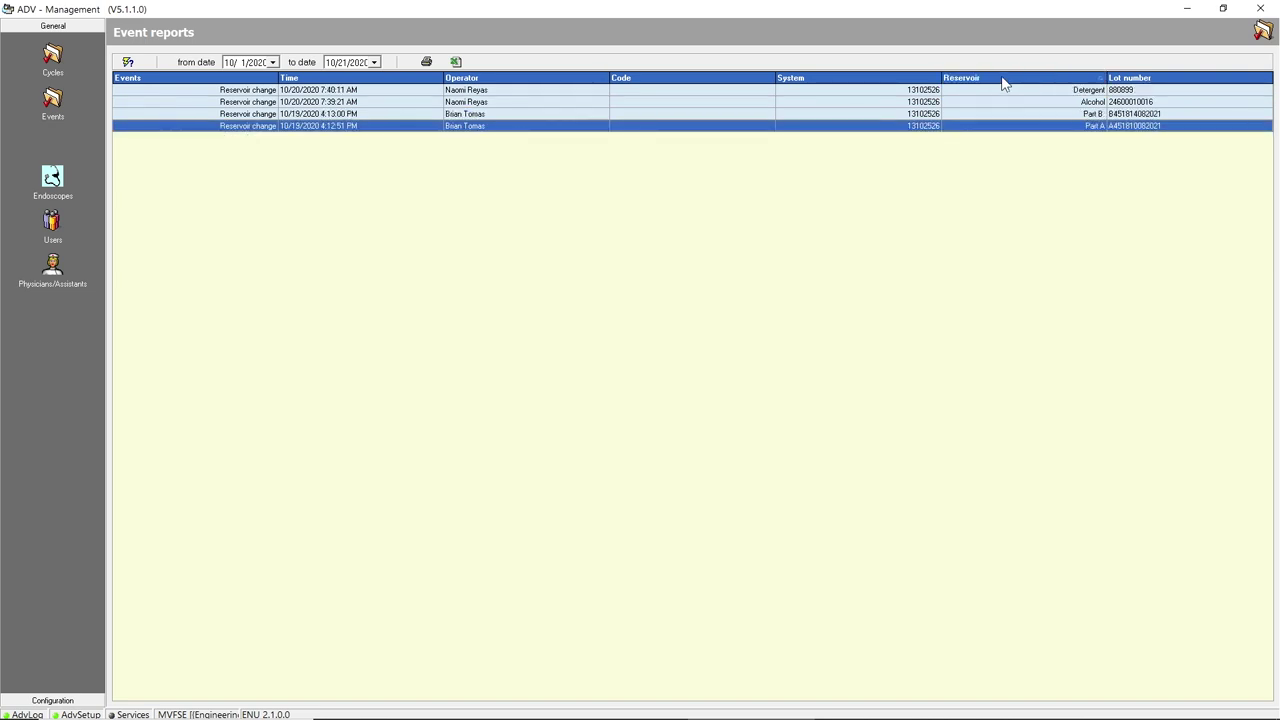
{"action": "left_click", "coordinate": [1004, 80]}
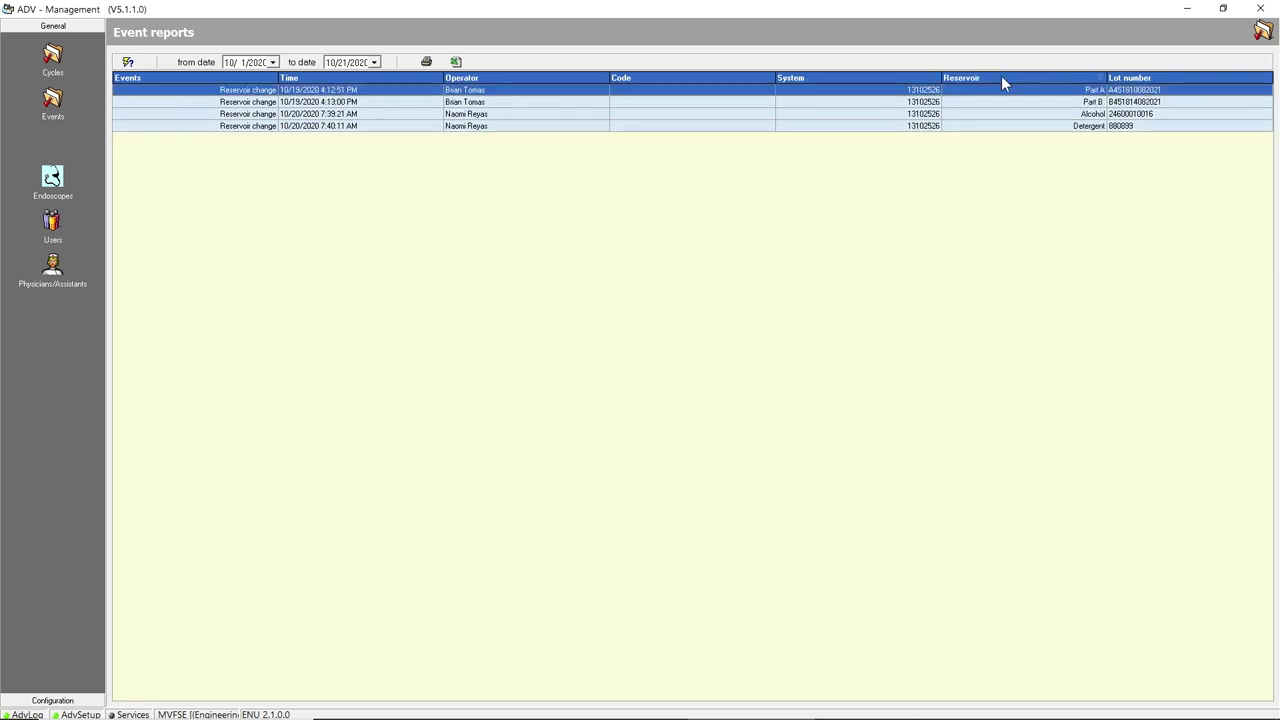
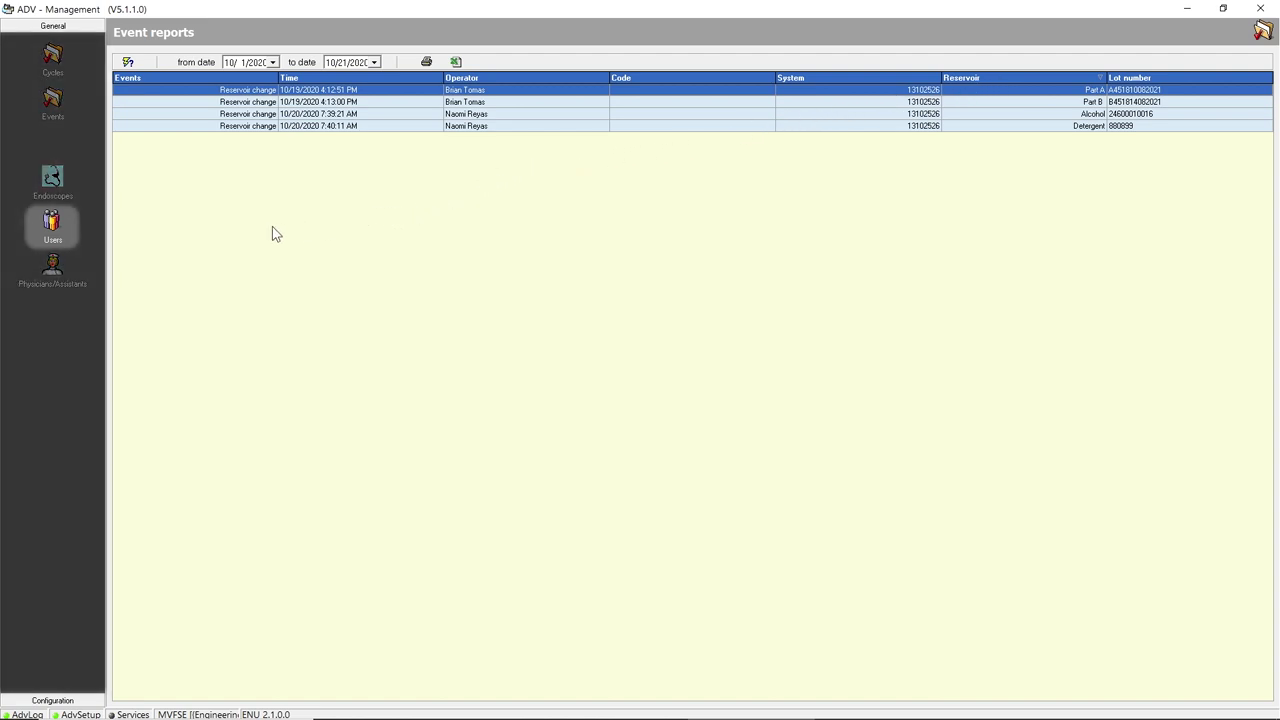
- Switch from Event reports to the Users page in the General sidebar
{"action": "left_click", "coordinate": [51, 221]}
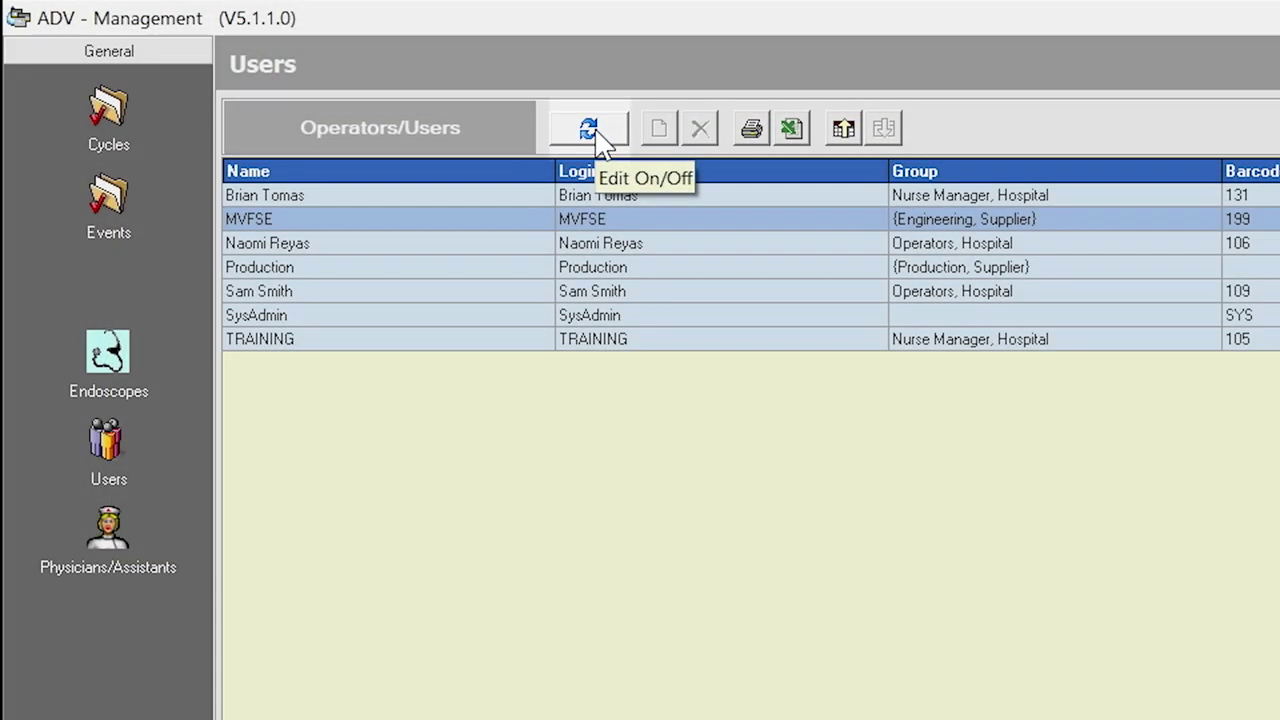
- Turn on editing and add a new user, entering their full name and copying it into Login
{"action": "left_click", "coordinate": [590, 130]}
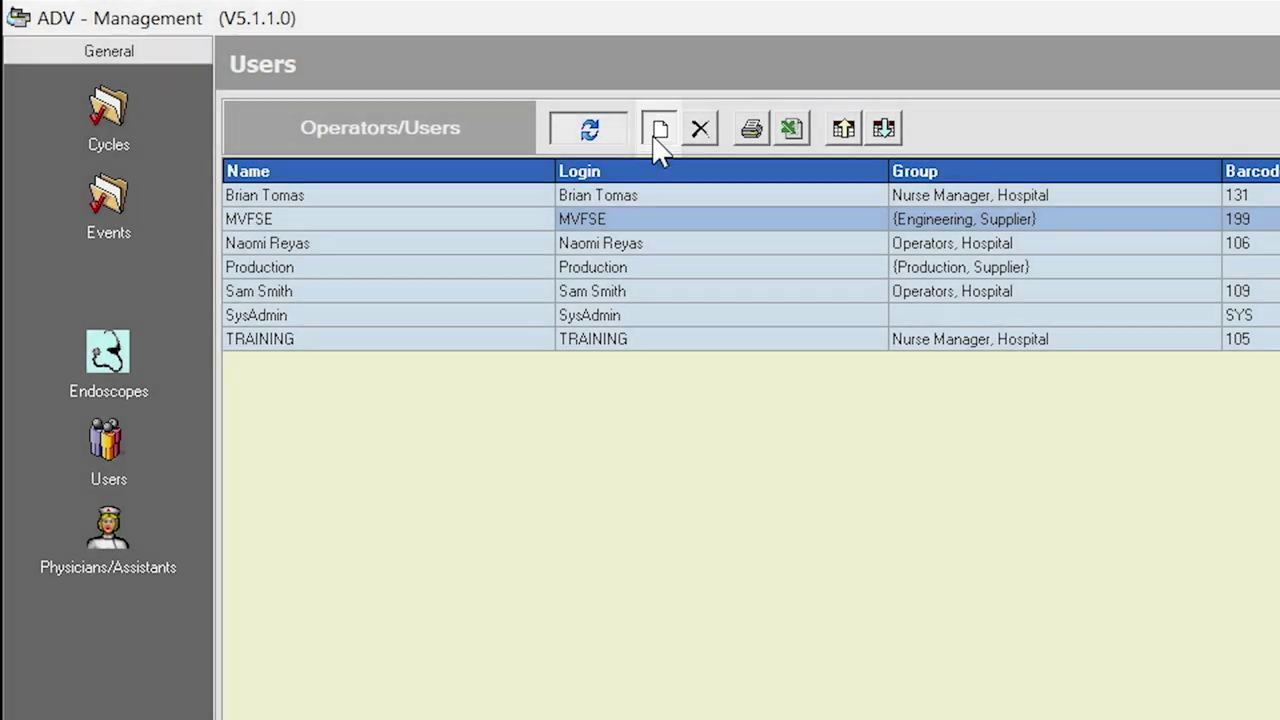
{"action": "left_click", "coordinate": [656, 138]}
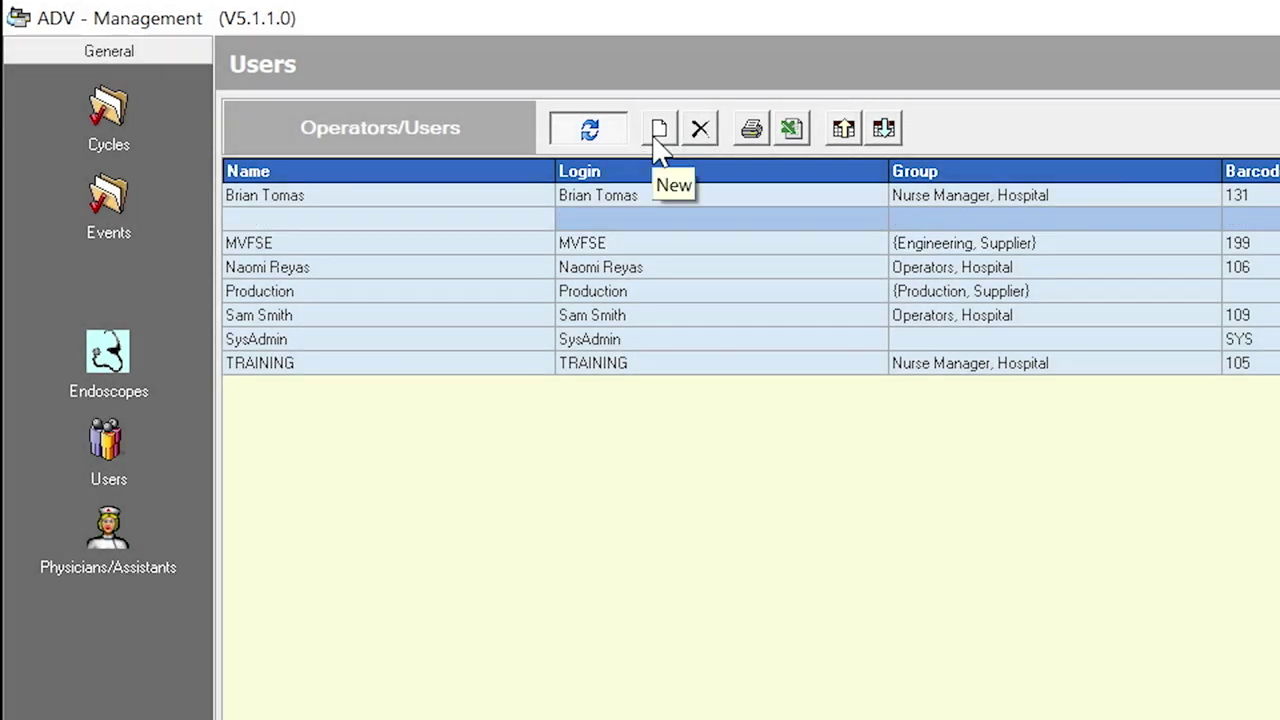
{"action": "left_click", "coordinate": [285, 222]}
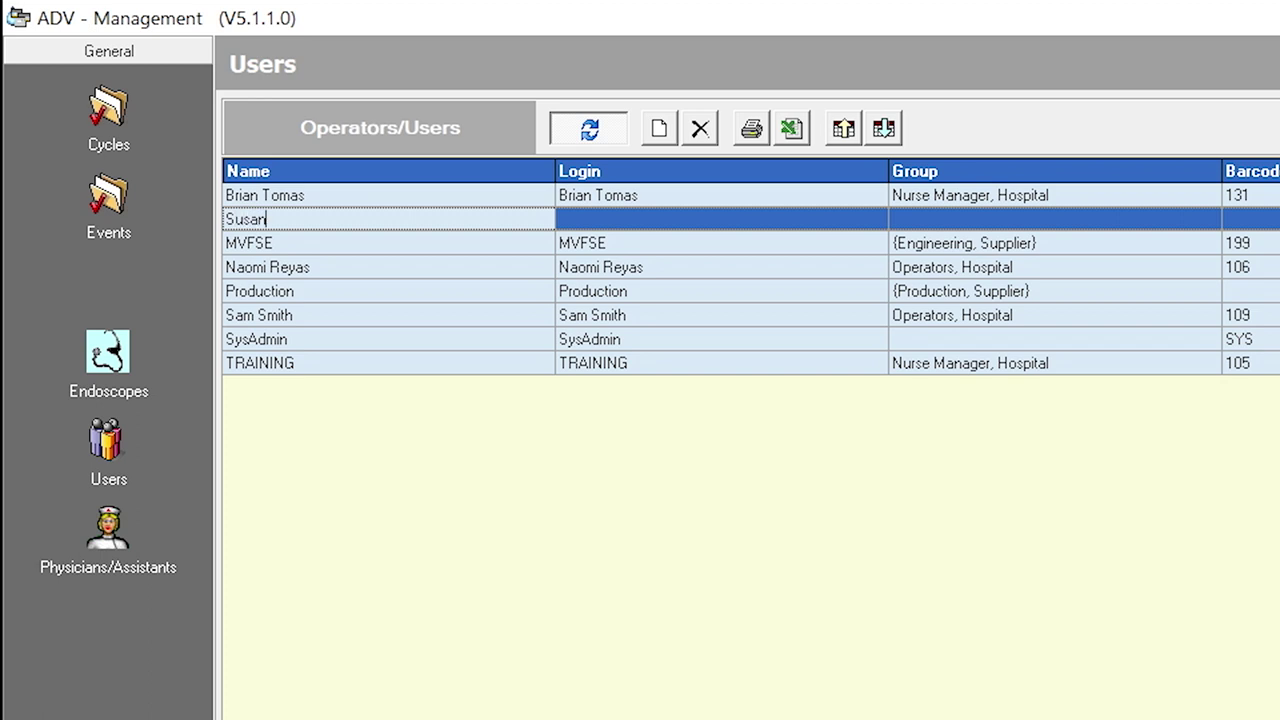
{"action": "left_click_drag", "start_coordinate": [320, 220], "coordinate": [226, 219]}
{"action": "right_click", "coordinate": [294, 218]}
{"action": "left_click", "coordinate": [352, 303]}
{"action": "left_click", "coordinate": [578, 222]}
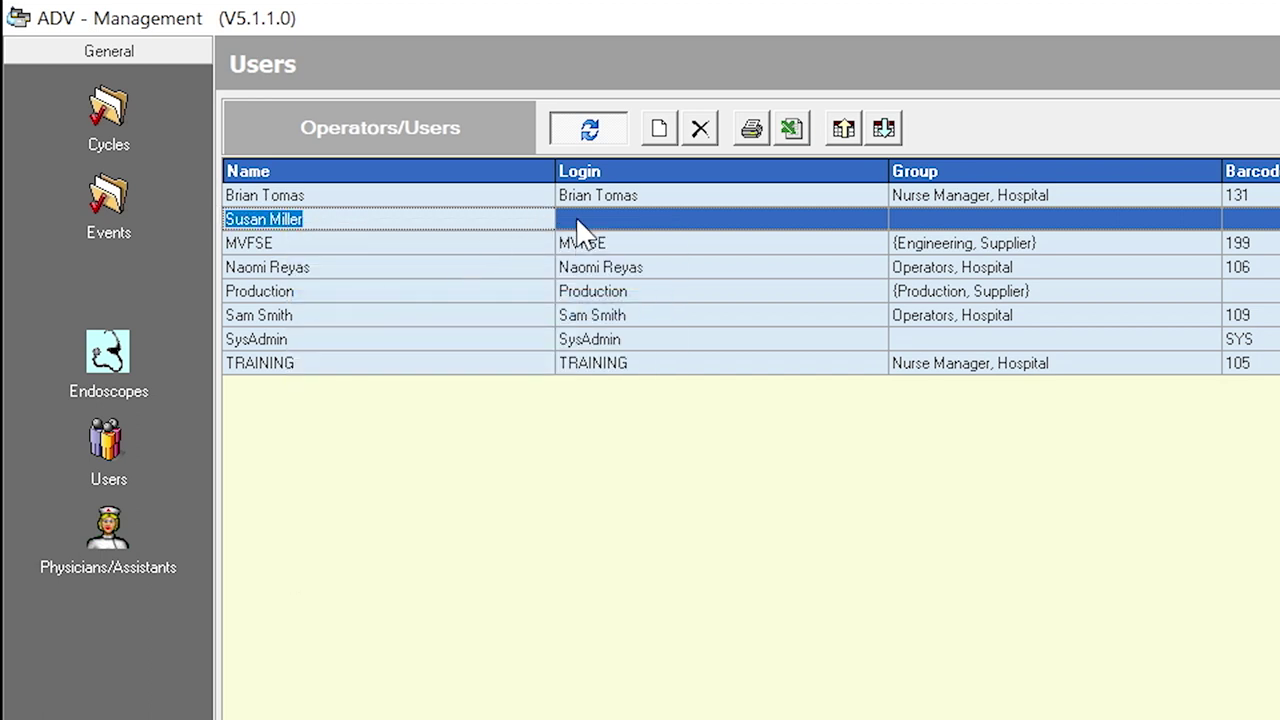
{"action": "right_click", "coordinate": [608, 216]}
{"action": "left_click", "coordinate": [684, 330]}
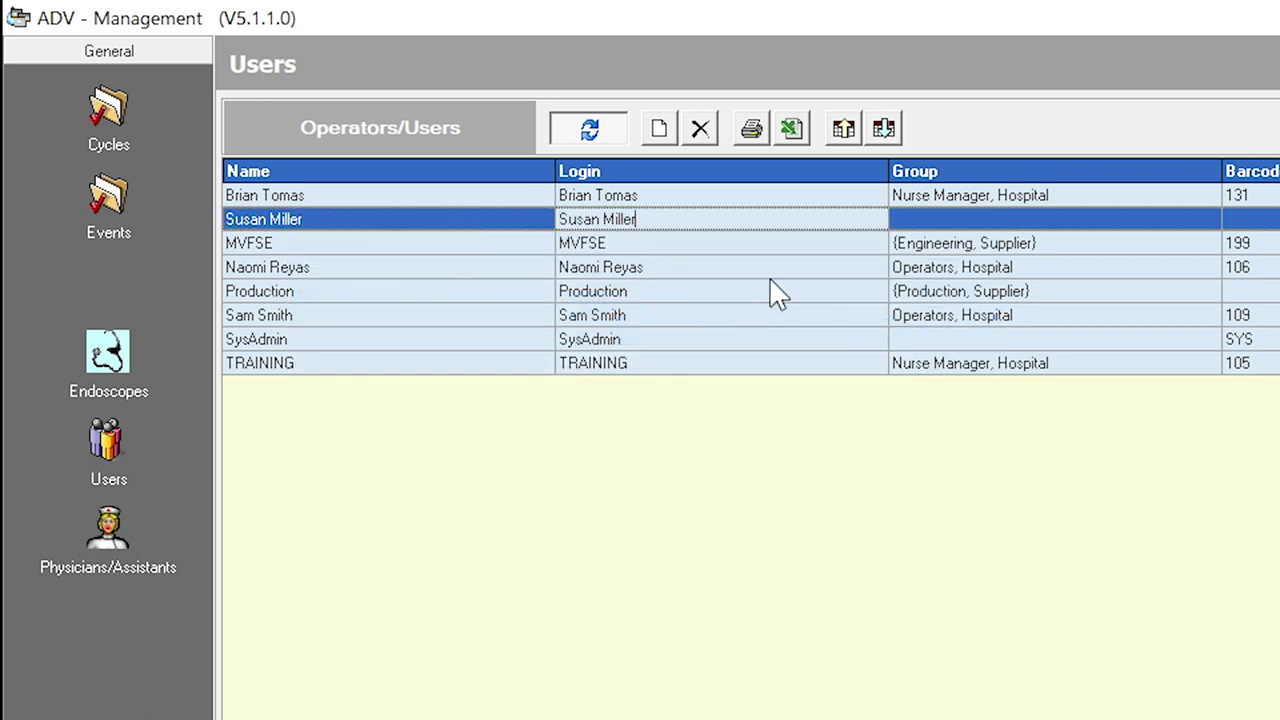
- Assign the new user to the Operators, Hospital group with barcode 156
{"action": "left_click", "coordinate": [930, 220]}
{"action": "left_click", "coordinate": [1208, 221]}
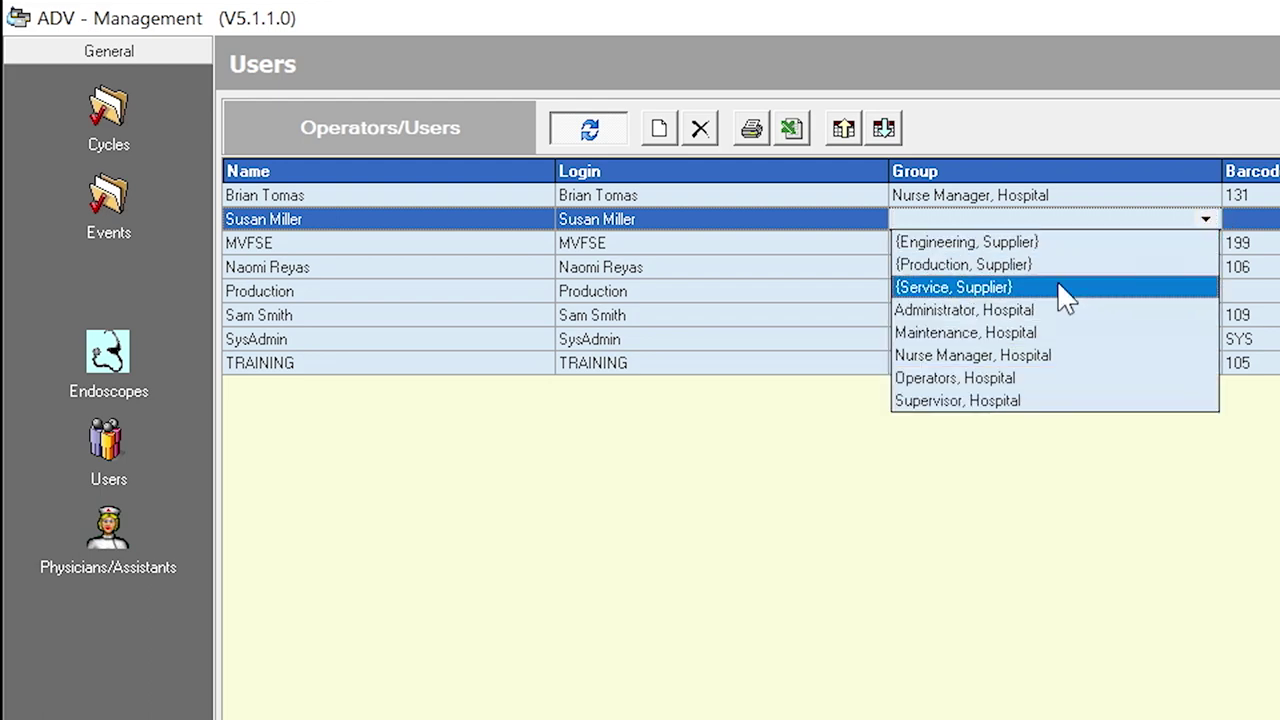
{"action": "left_click", "coordinate": [1020, 380]}
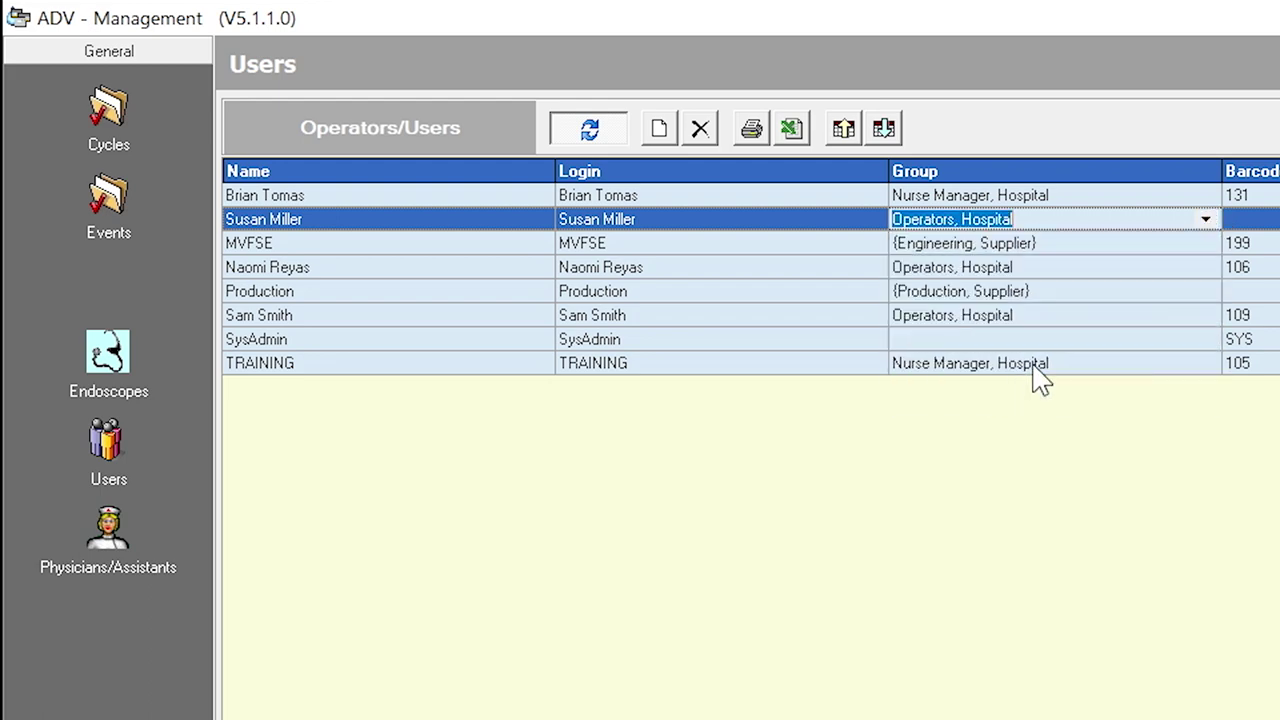
{"action": "left_click", "coordinate": [1251, 220]}
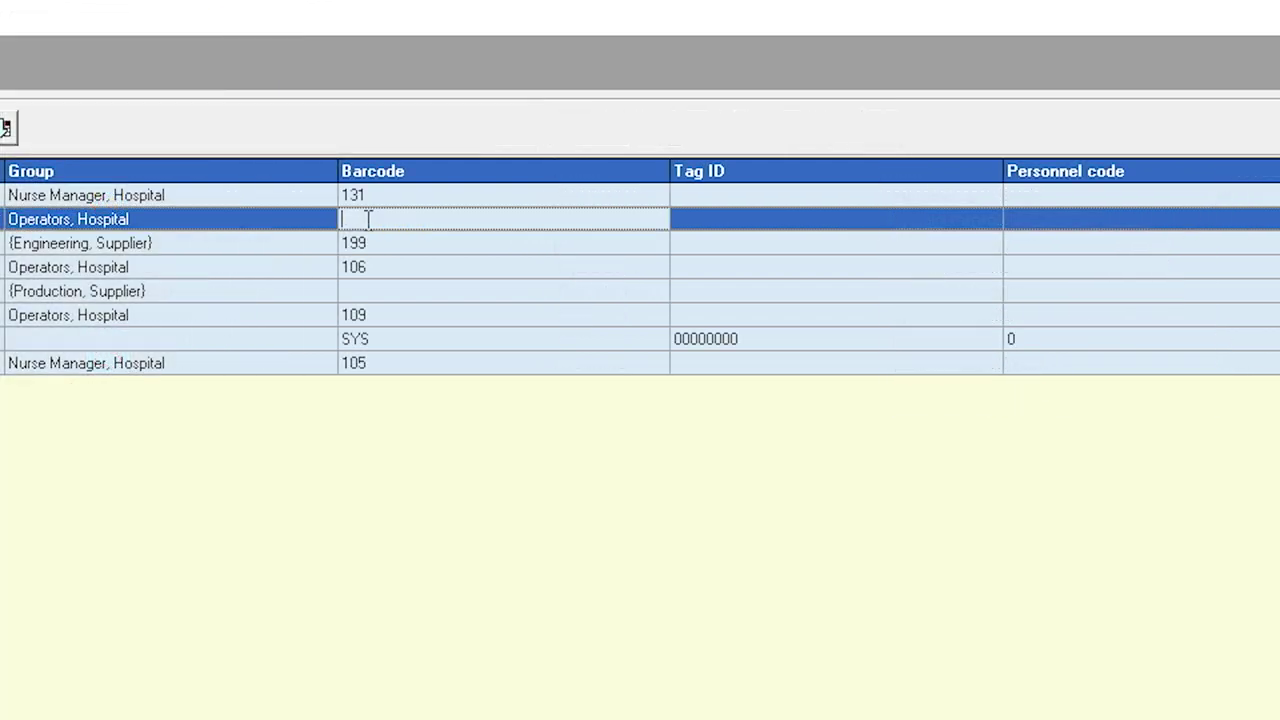
{"action": "type", "text": "156"}
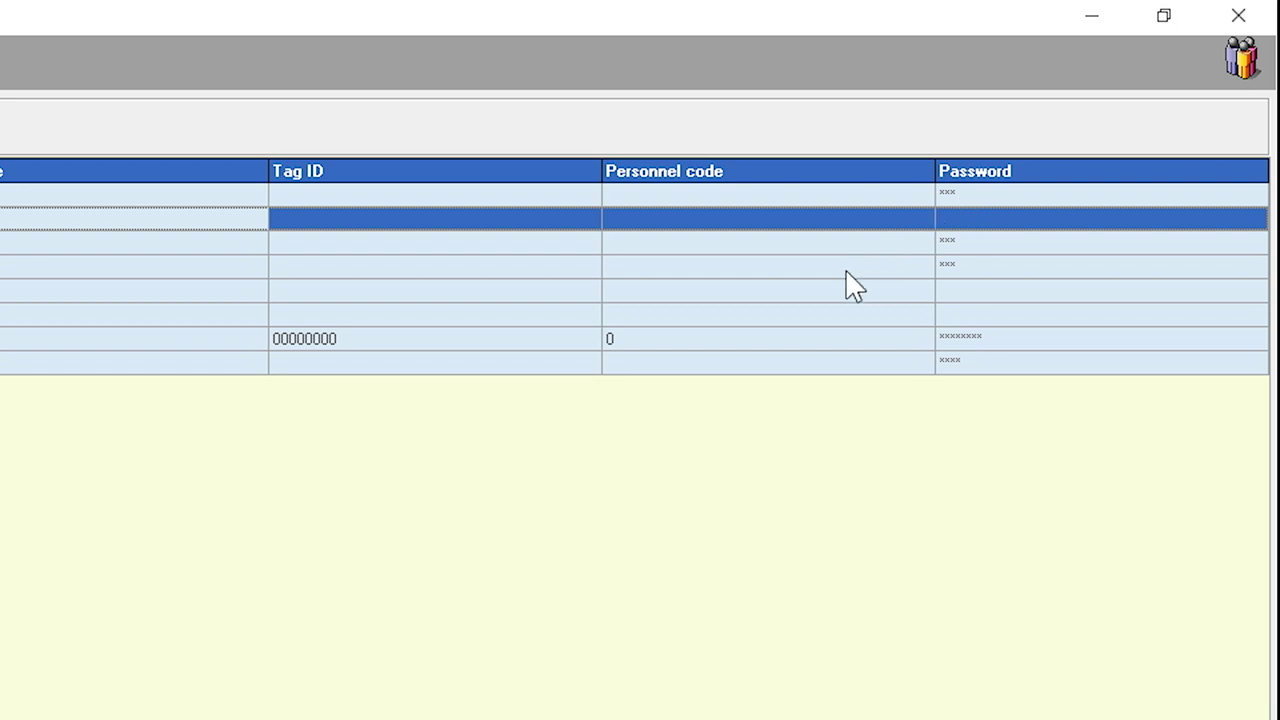
{"action": "key", "text": "Down"}
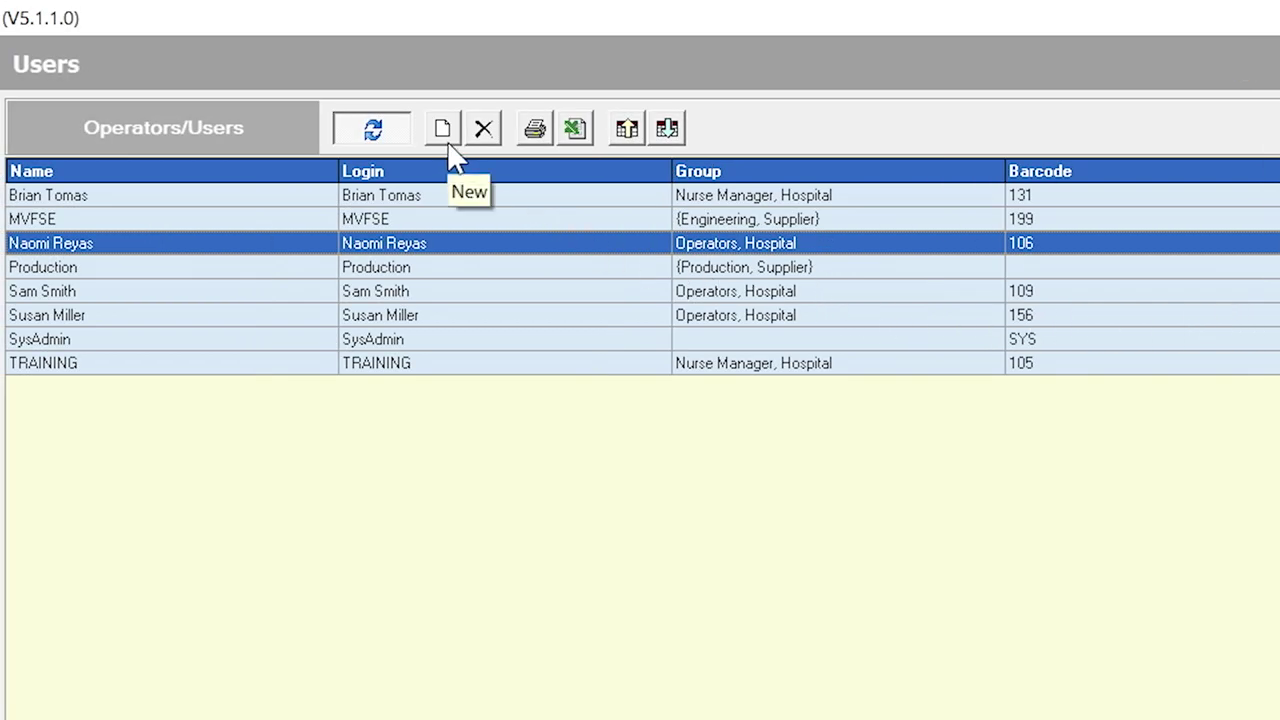
- Save the new user, then change the third user's barcode from 106 to 123 and save
{"action": "left_click", "coordinate": [373, 134]}
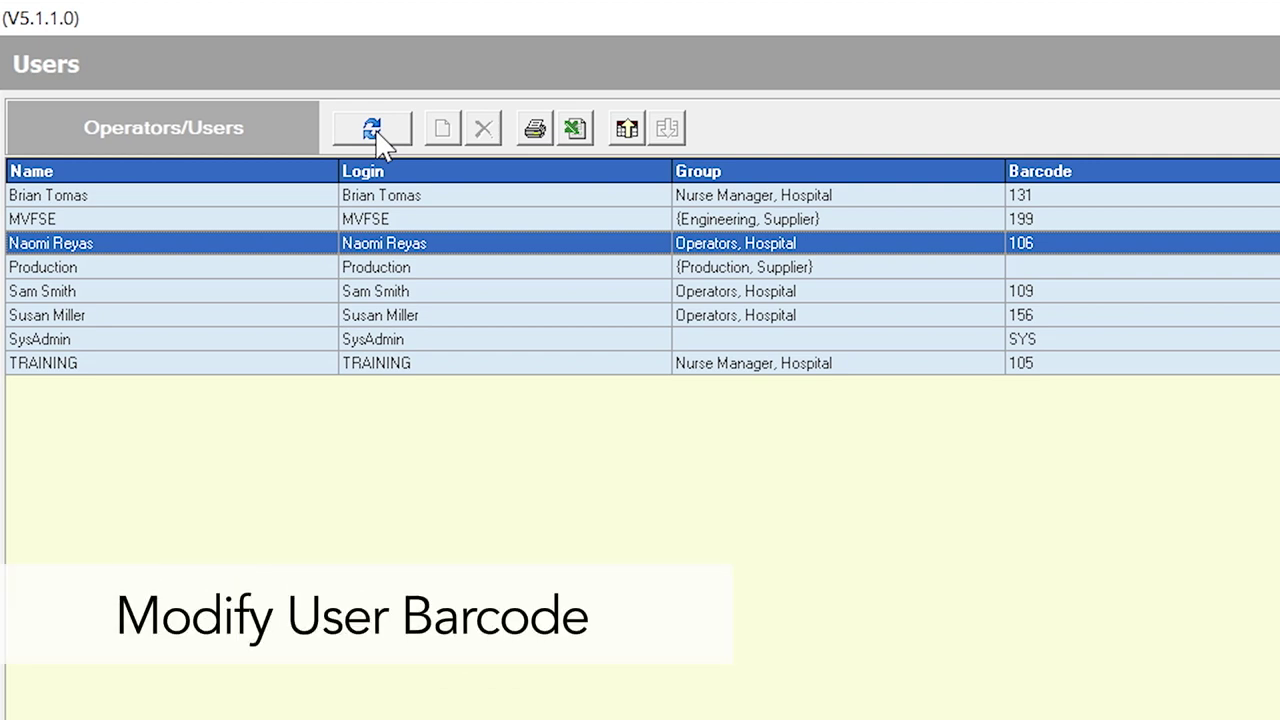
{"action": "left_click", "coordinate": [379, 134]}
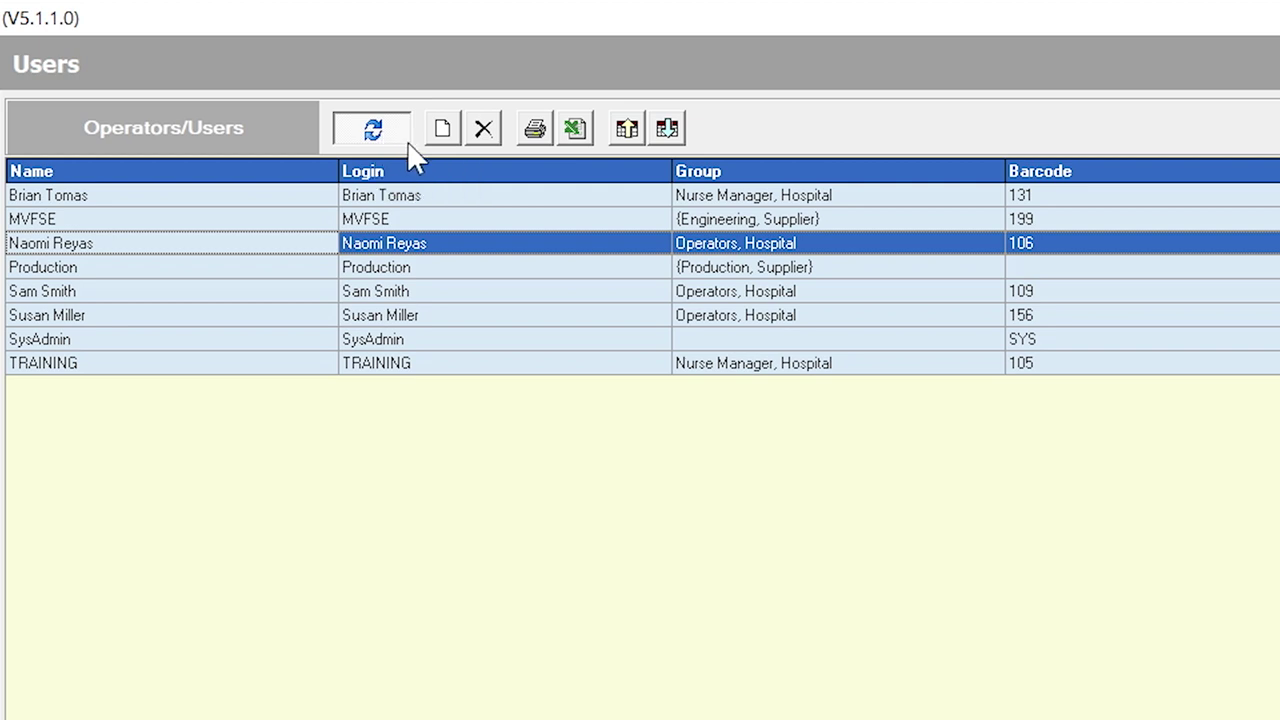
{"action": "left_click", "coordinate": [1071, 239]}
{"action": "type", "text": "123"}
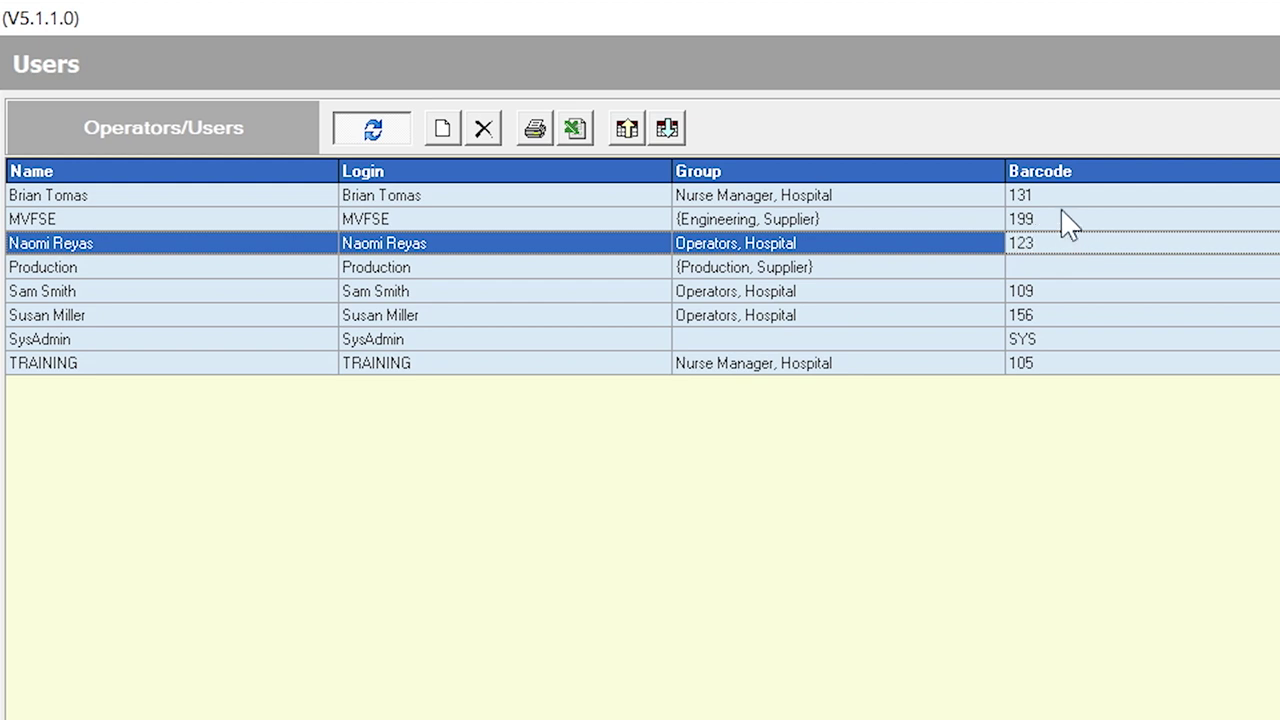
{"action": "left_click", "coordinate": [1063, 215]}
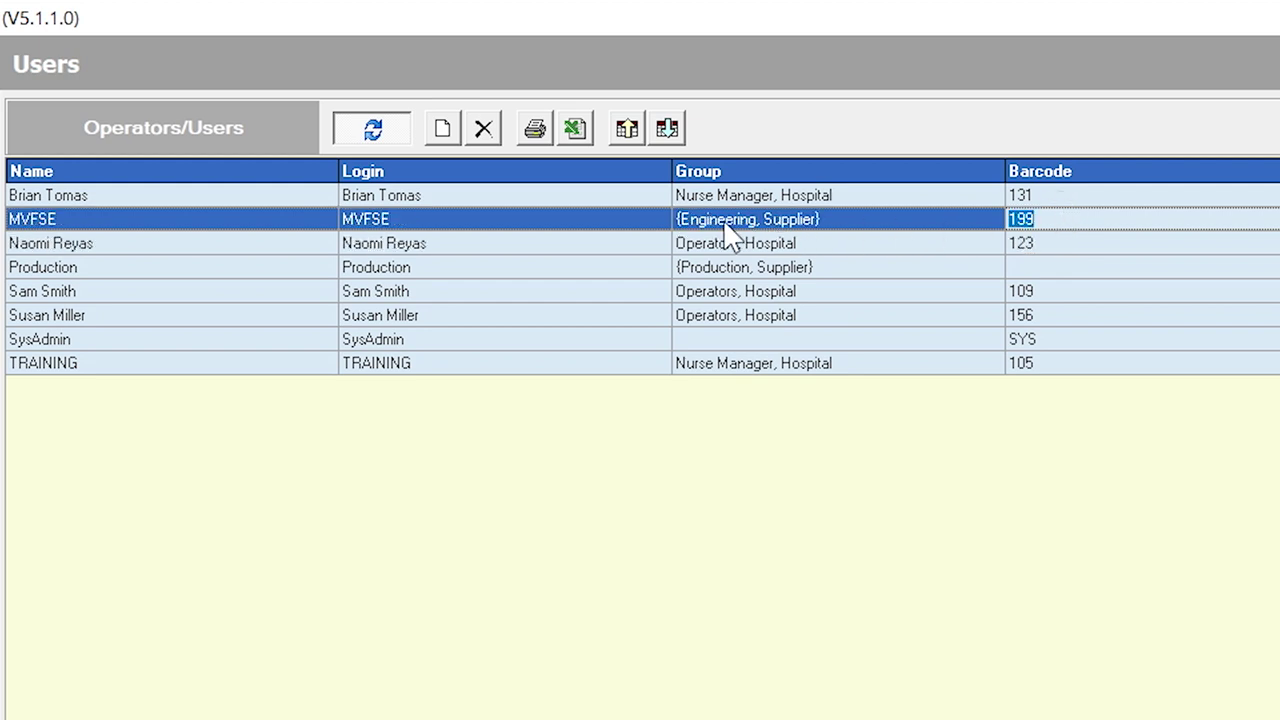
{"action": "left_click", "coordinate": [393, 140]}
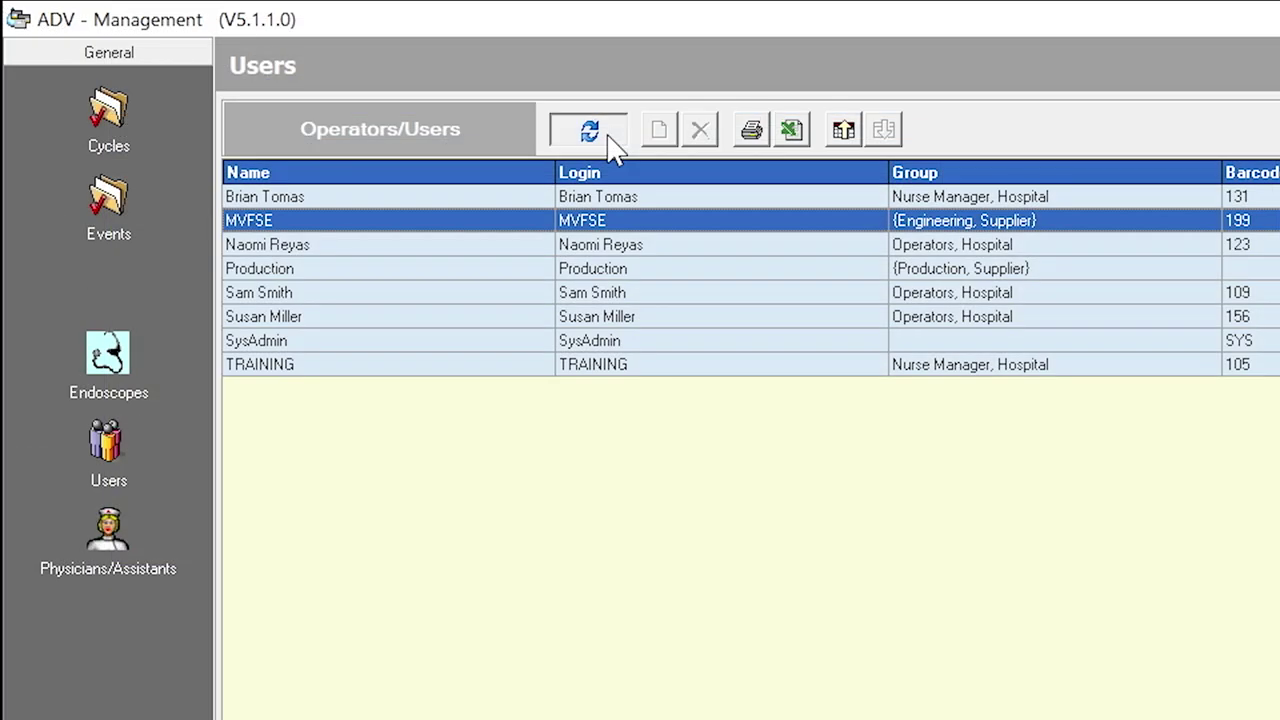
- Delete the newly added user from the Users list and turn editing off
{"action": "left_click", "coordinate": [609, 138]}
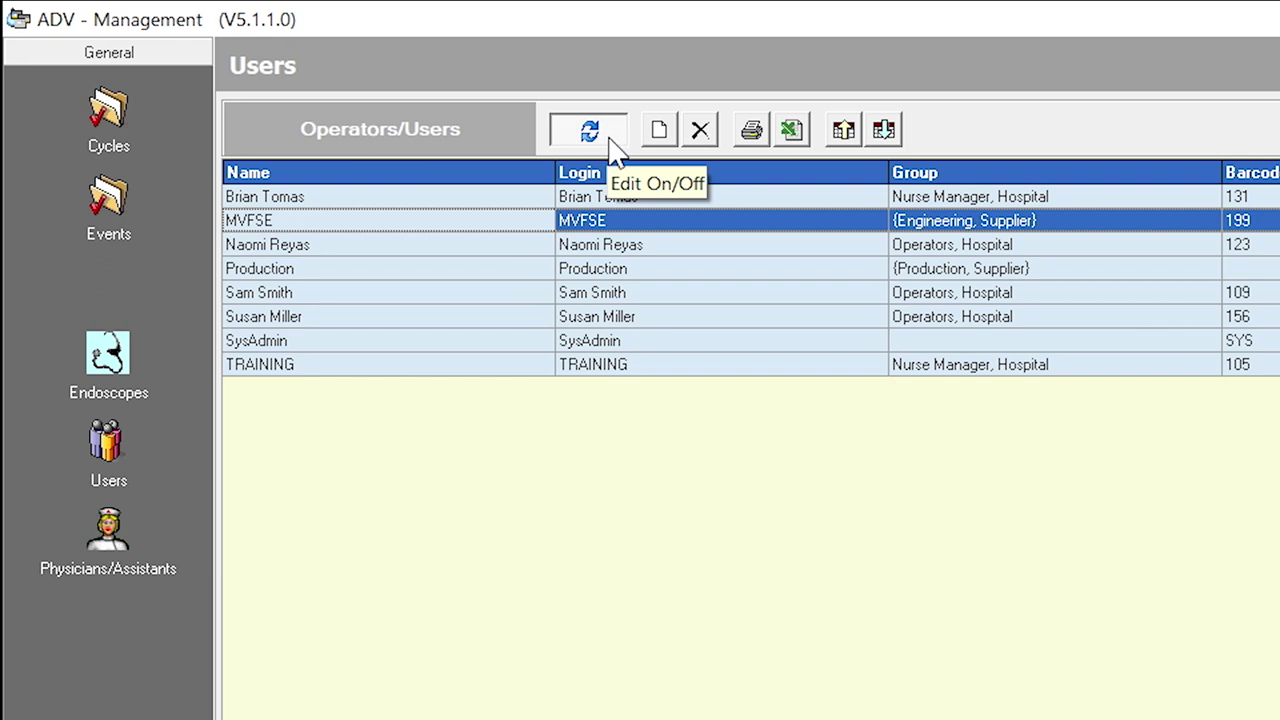
{"action": "left_click", "coordinate": [492, 318]}
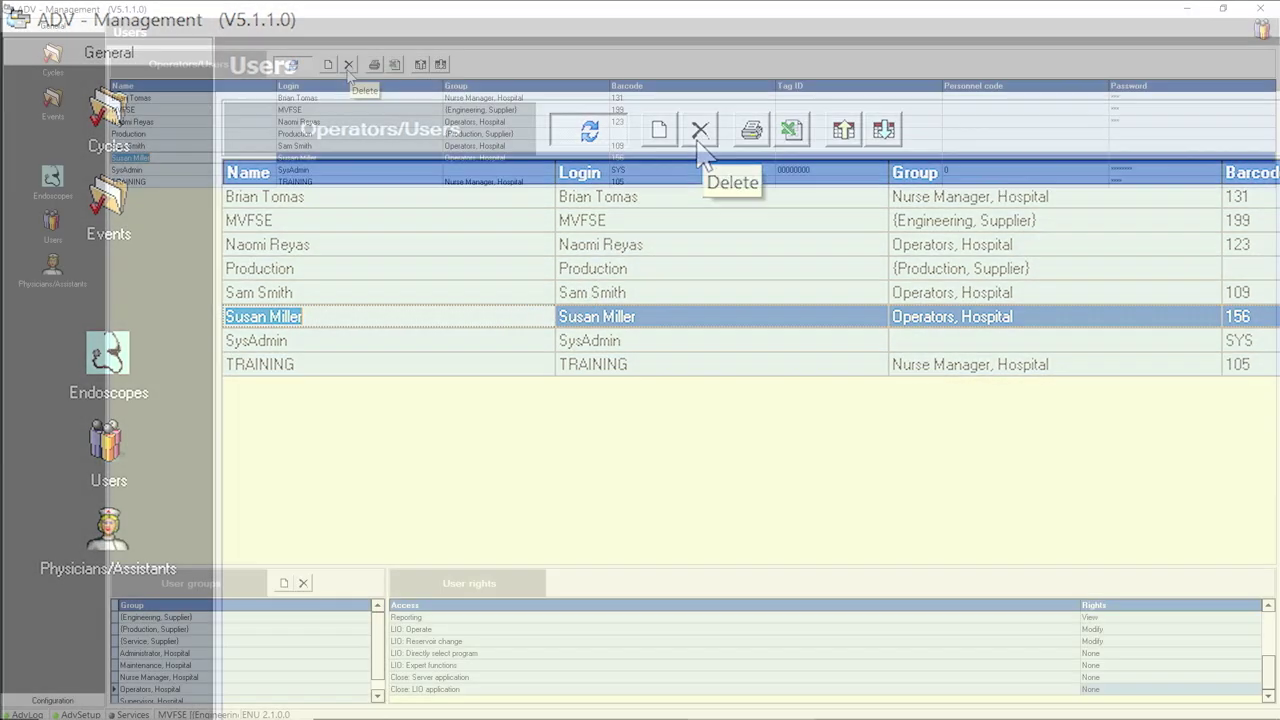
{"action": "left_click", "coordinate": [700, 131]}
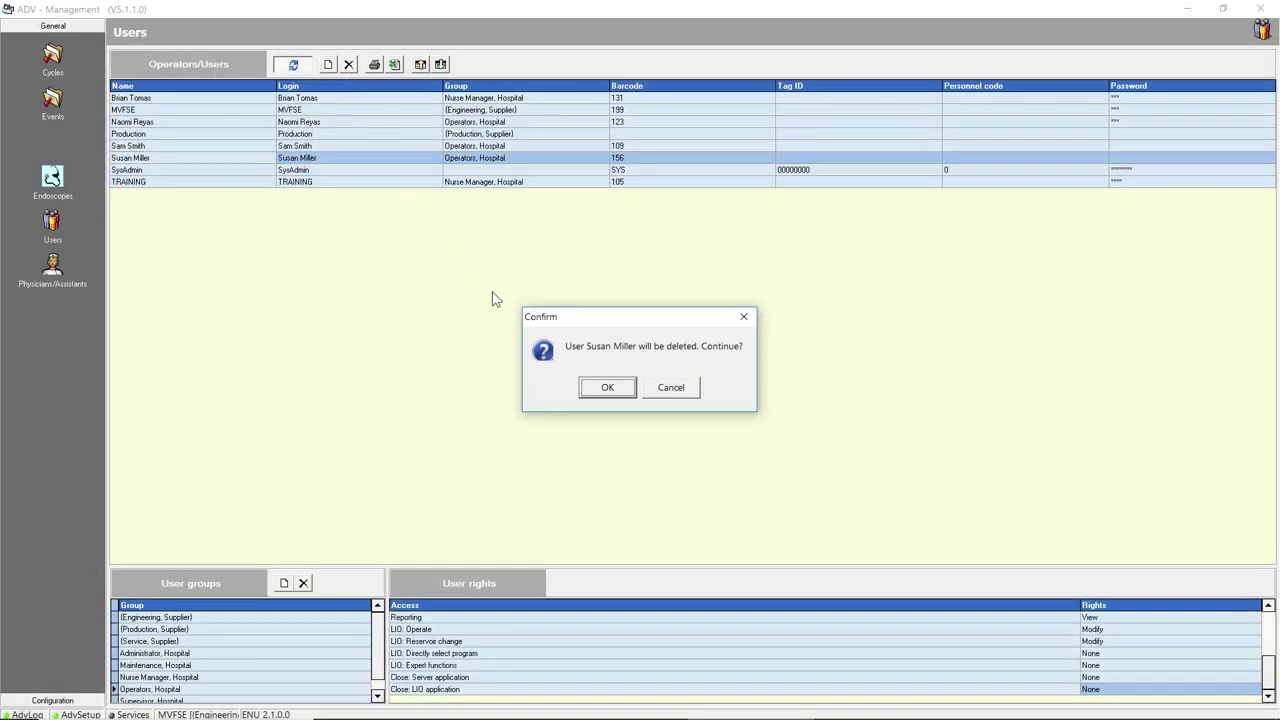
{"action": "left_click", "coordinate": [607, 390]}
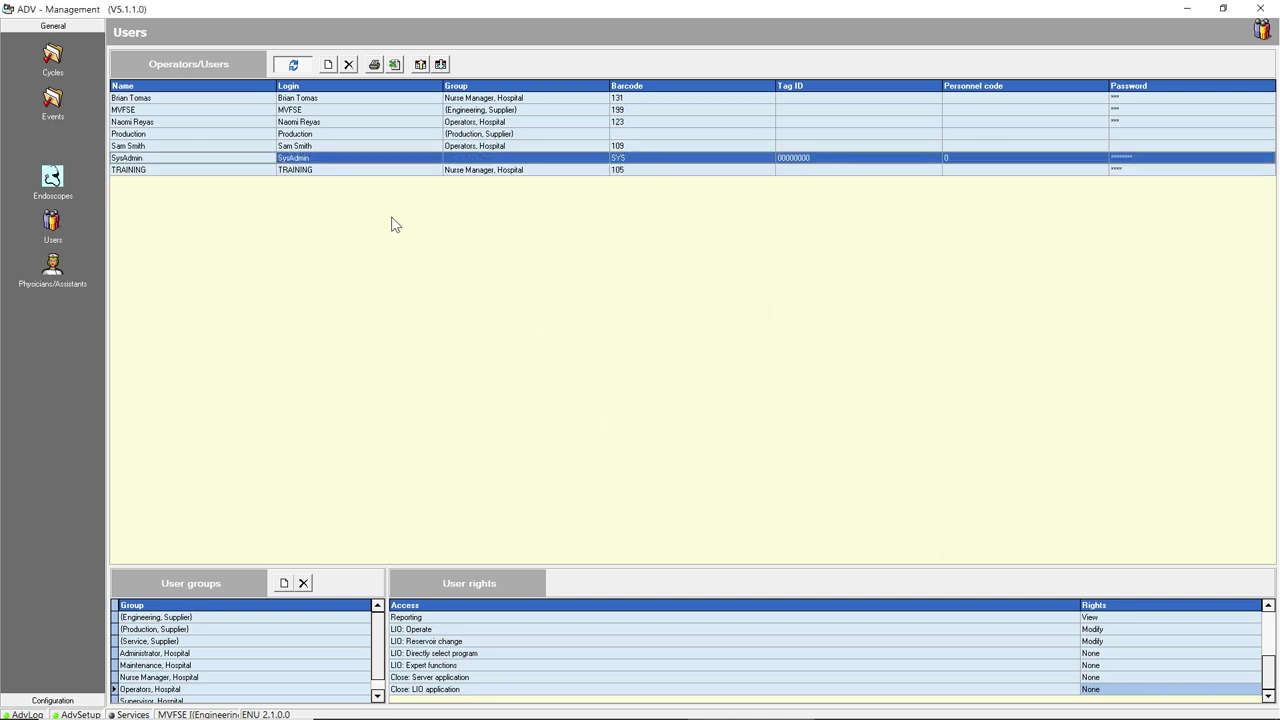
{"action": "left_click", "coordinate": [295, 66]}
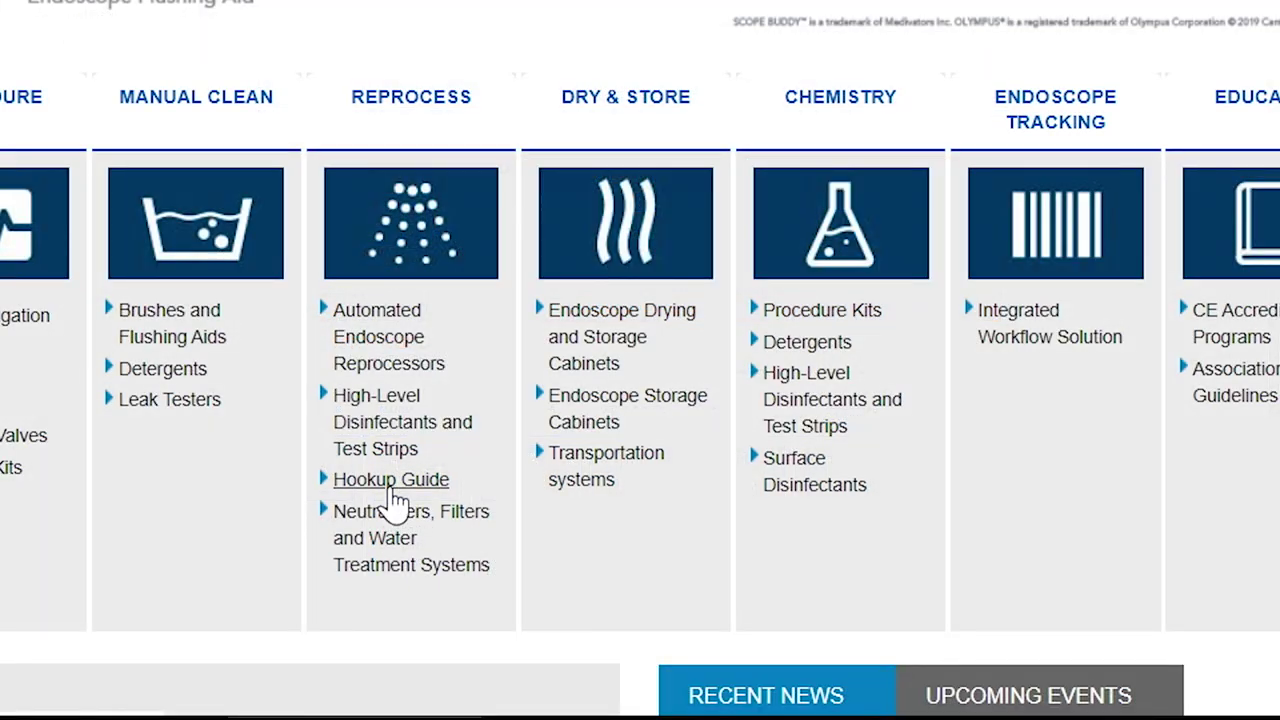
- Open the Hookup Guide link under Reprocess on the MEDIVATORS site
{"action": "left_click", "coordinate": [391, 480]}
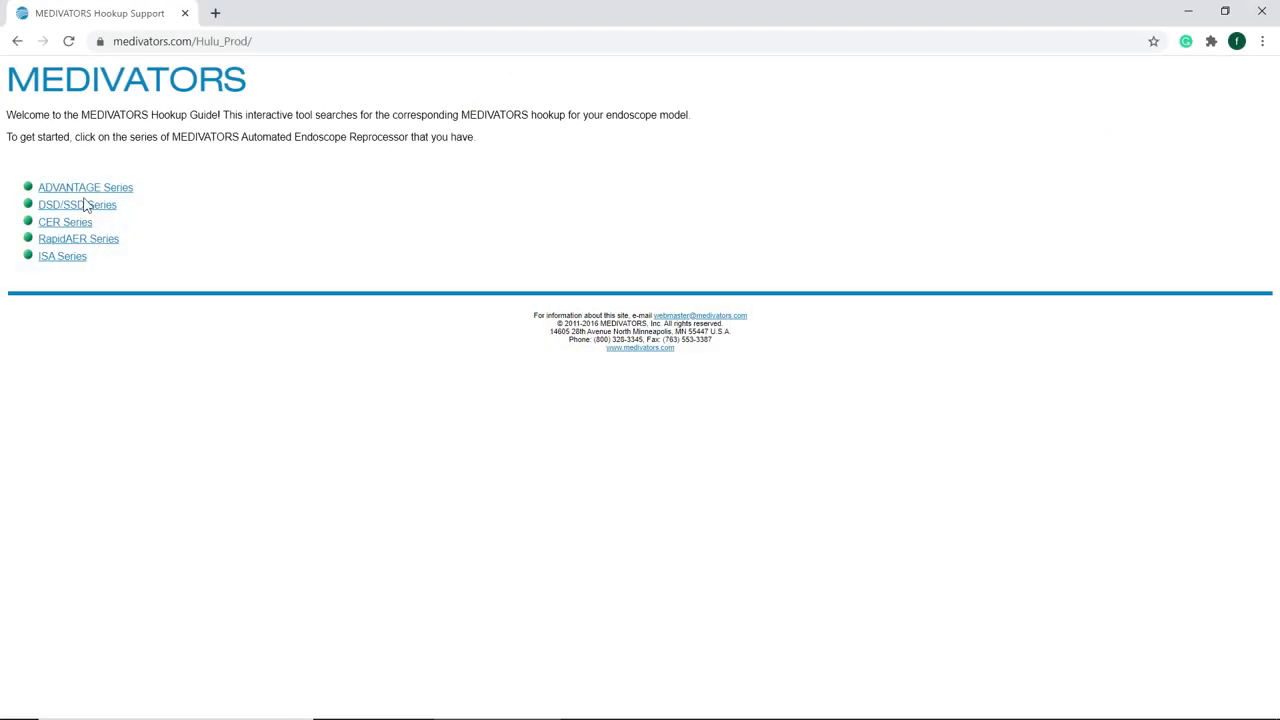
- Select ADVANTAGE Series, North America region, ADVANTAGE Plus model and Intercept detergent
{"action": "left_click", "coordinate": [84, 196]}
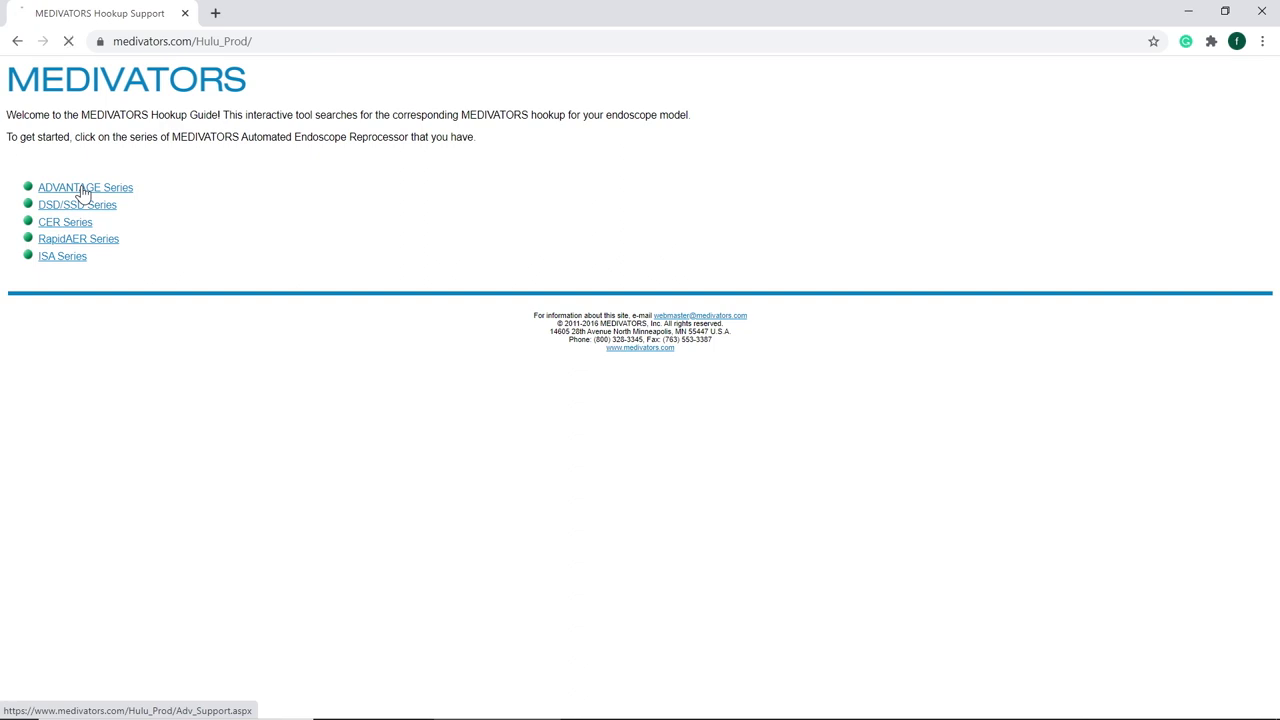
{"action": "left_click", "coordinate": [80, 197]}
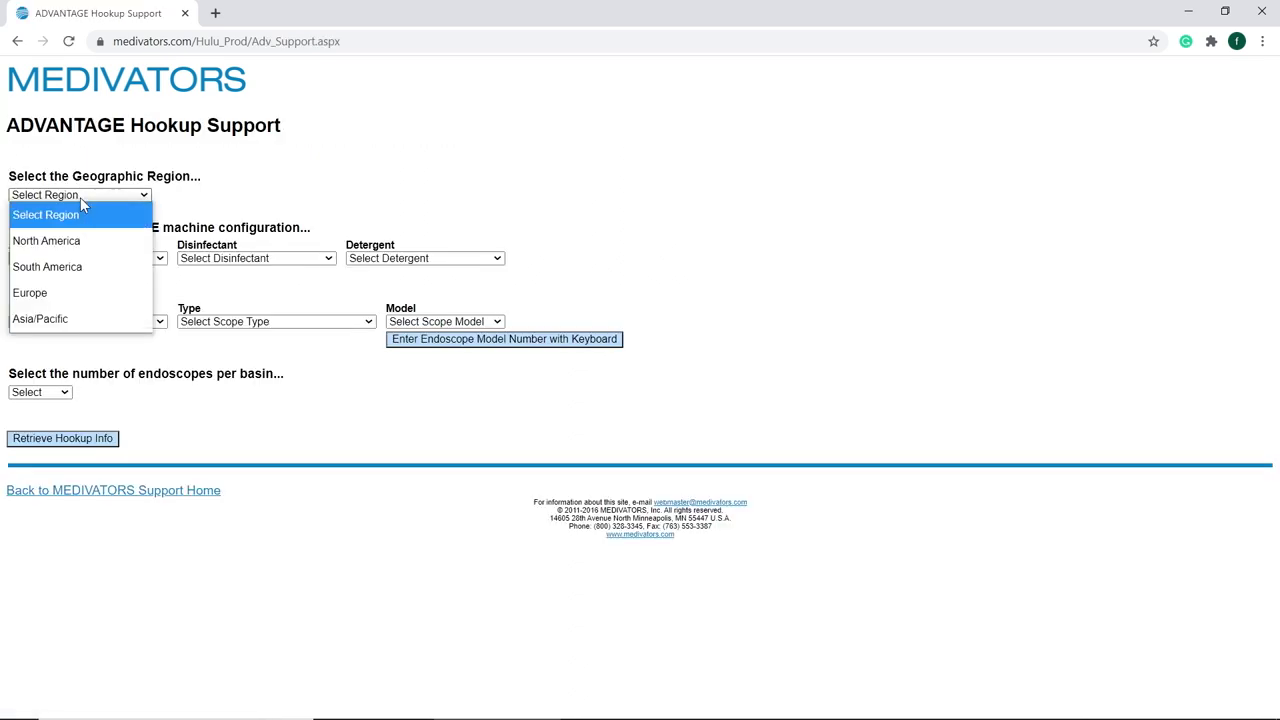
{"action": "left_click", "coordinate": [74, 241]}
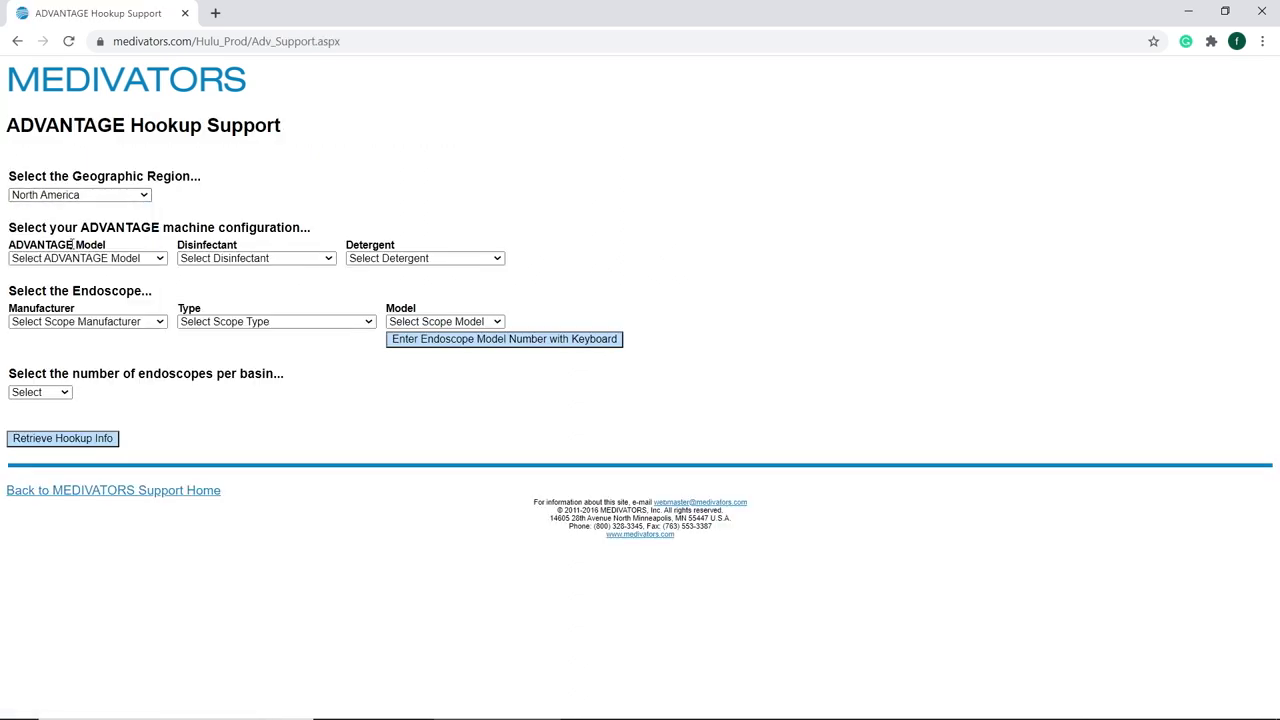
{"action": "left_click", "coordinate": [78, 259]}
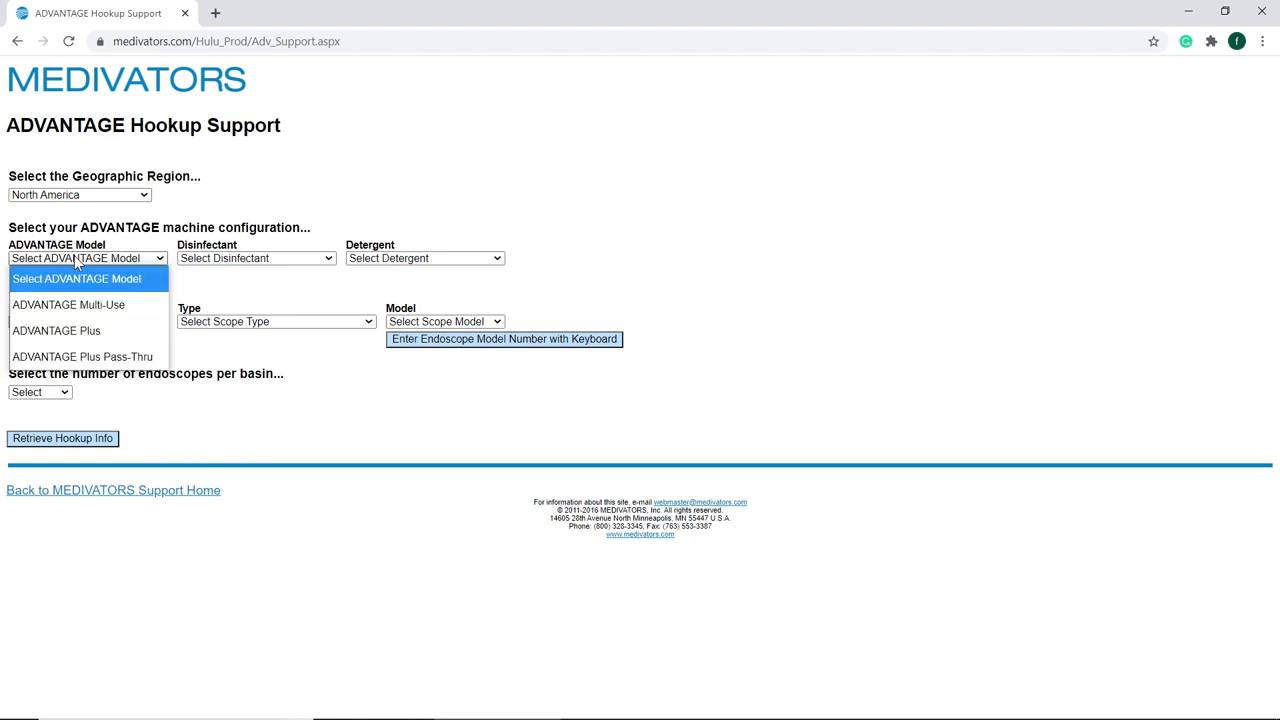
{"action": "left_click", "coordinate": [73, 331]}
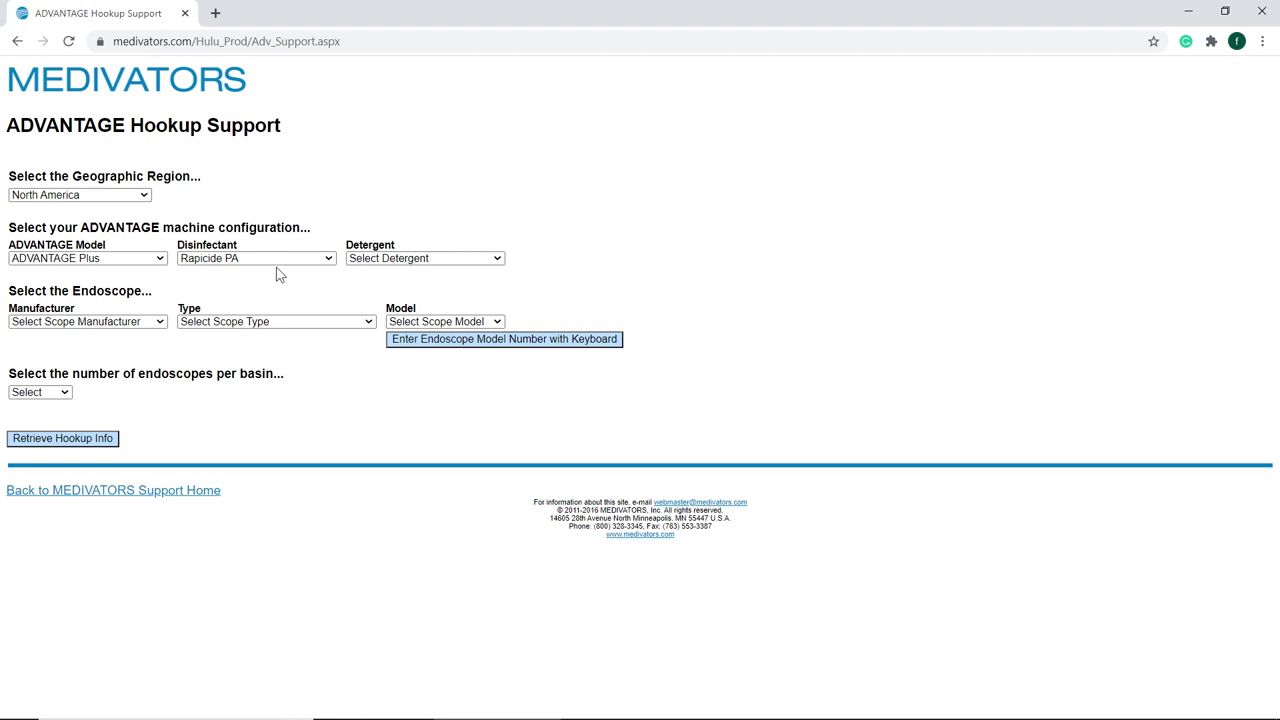
{"action": "left_click", "coordinate": [378, 259]}
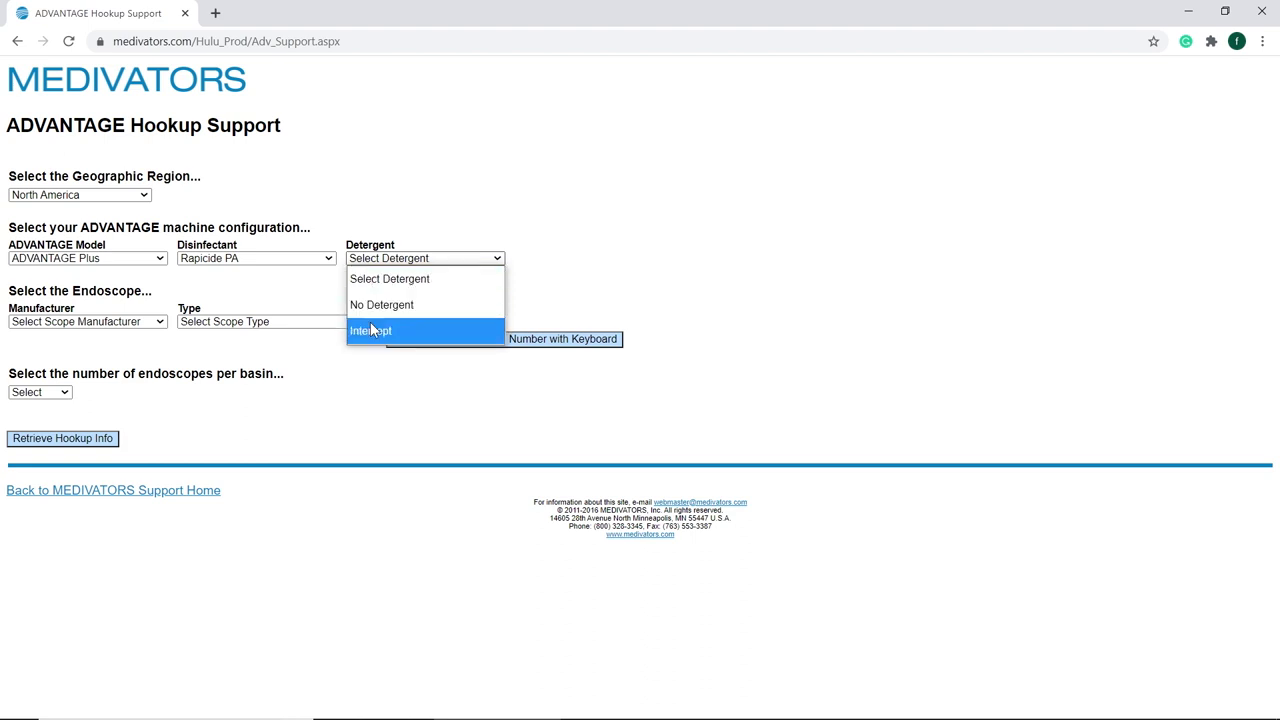
{"action": "left_click", "coordinate": [370, 322]}
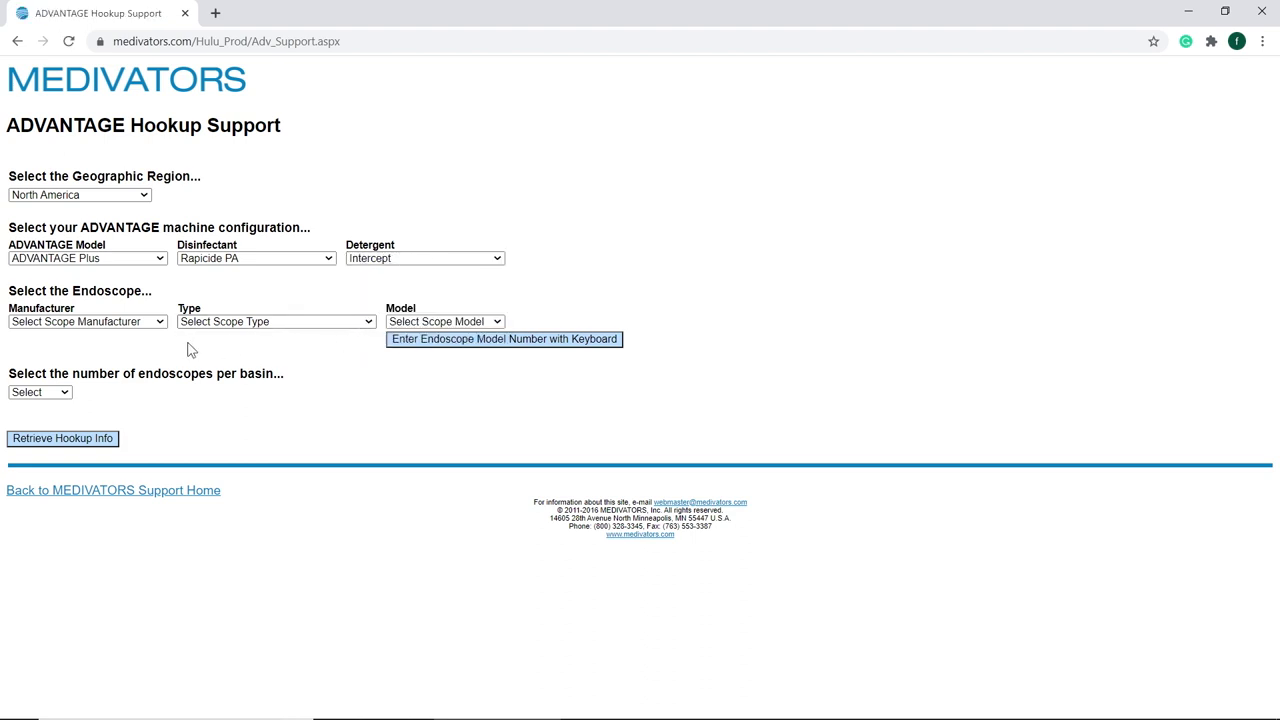
- Choose an Olympus CF-H190L colonoscope and retrieve the hookup info
{"action": "left_click", "coordinate": [78, 325]}
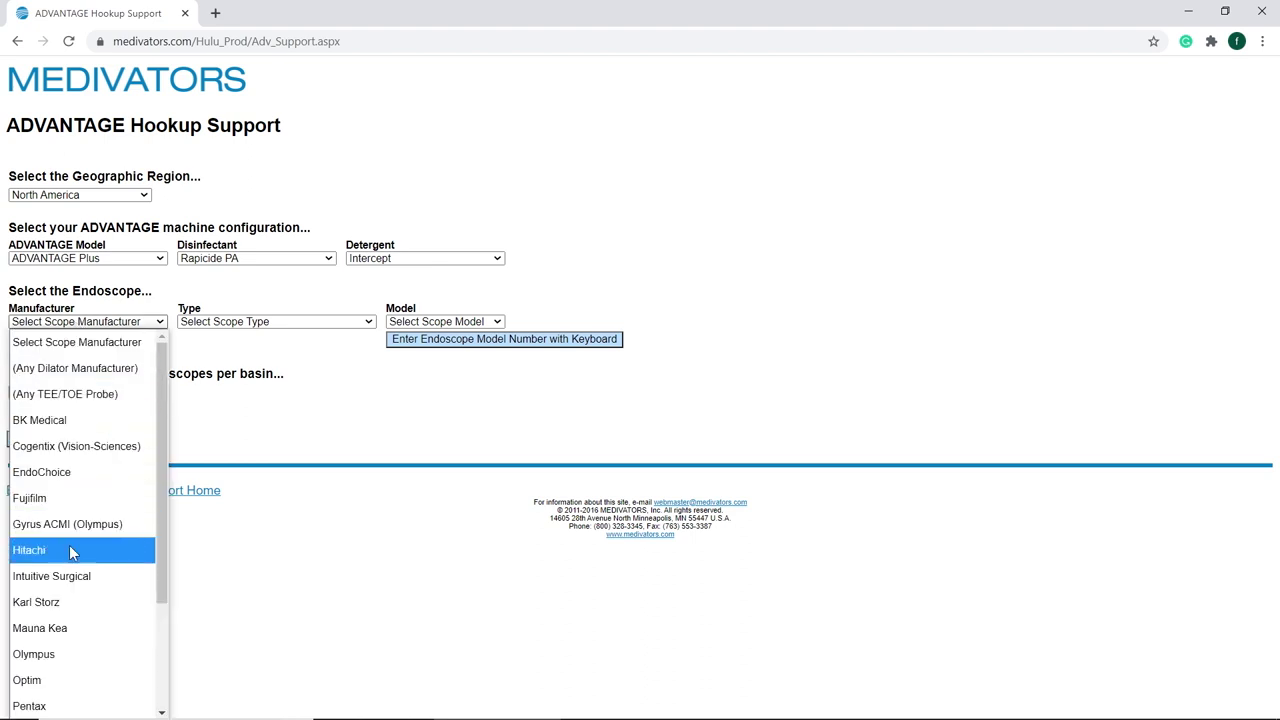
{"action": "left_click", "coordinate": [88, 657]}
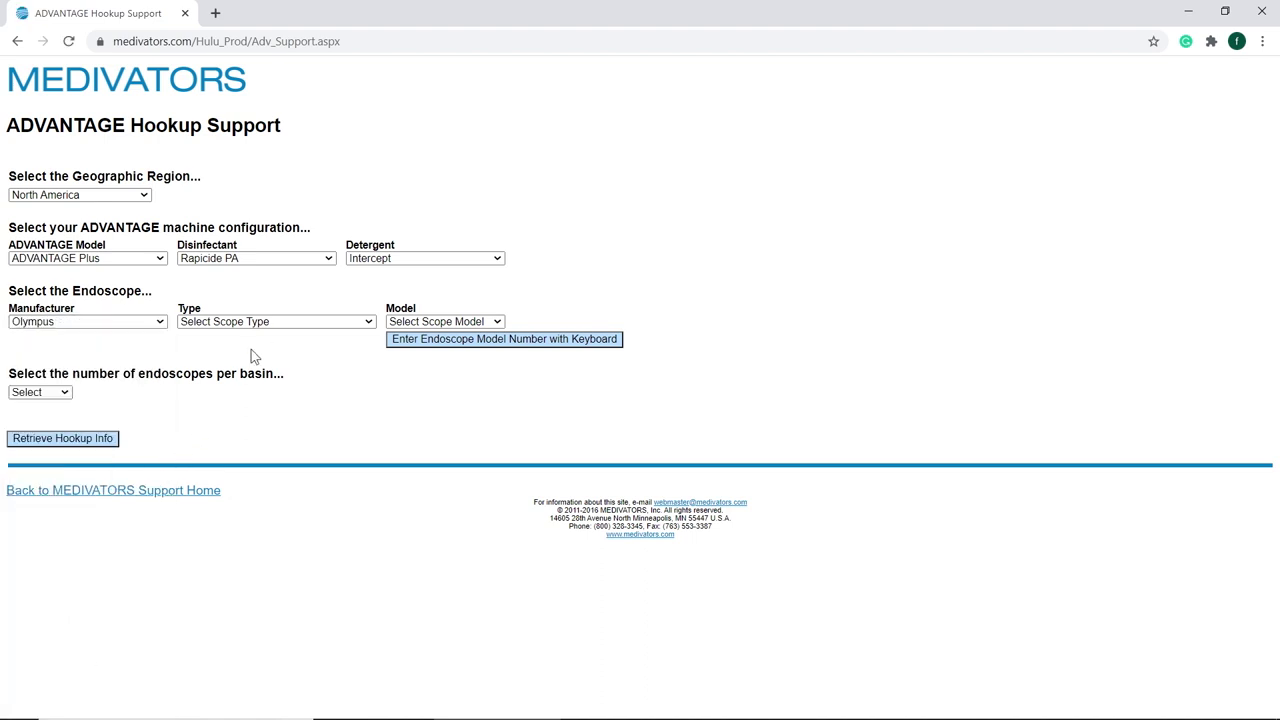
{"action": "left_click", "coordinate": [268, 325]}
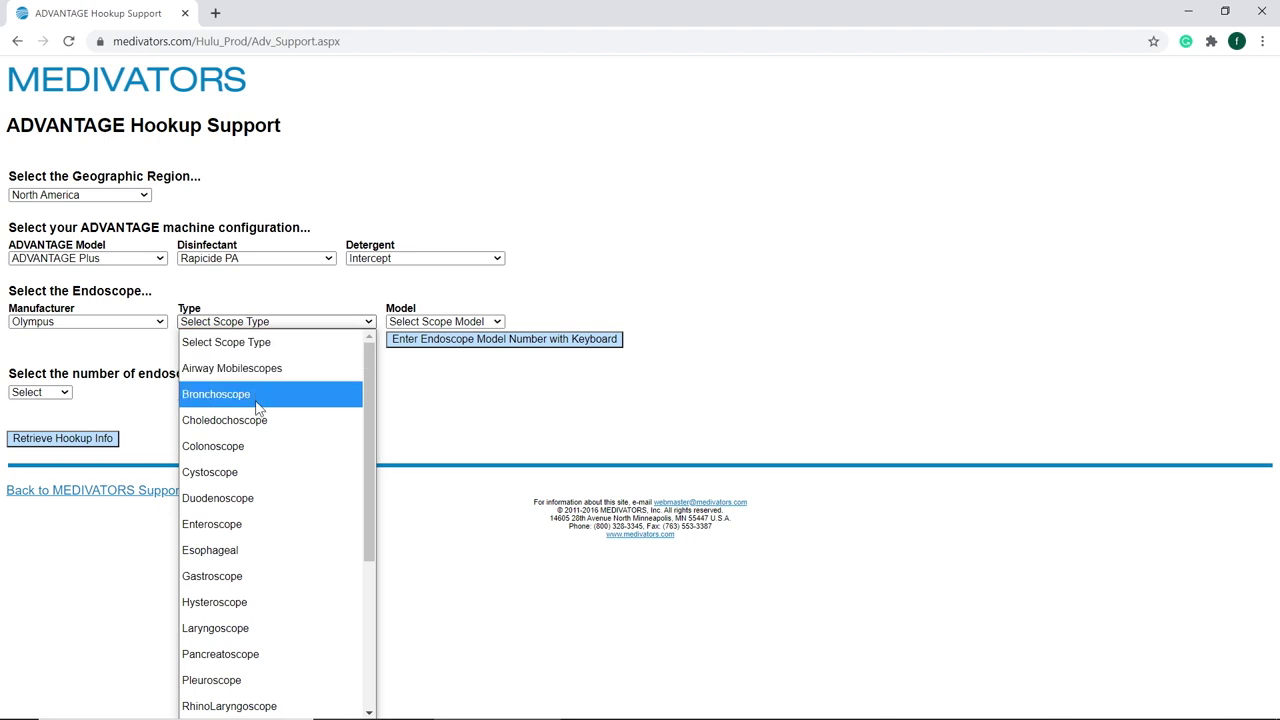
{"action": "left_click", "coordinate": [254, 446]}
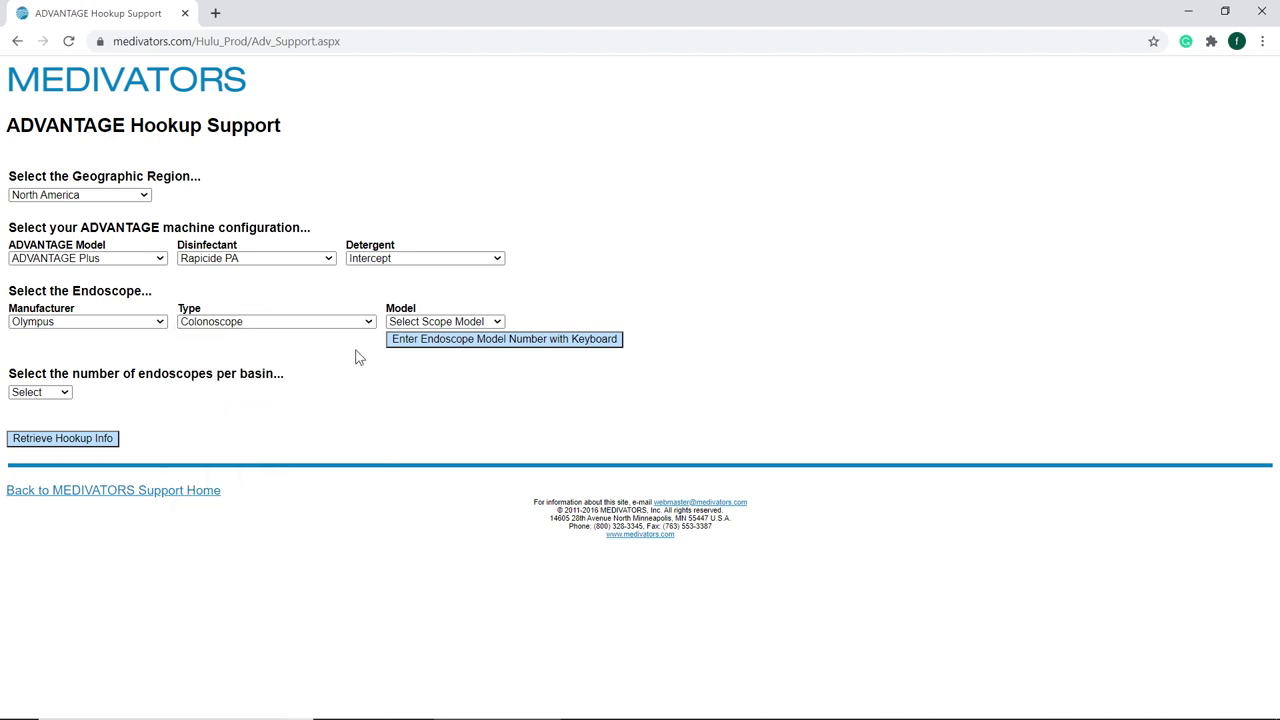
{"action": "left_click", "coordinate": [432, 322]}
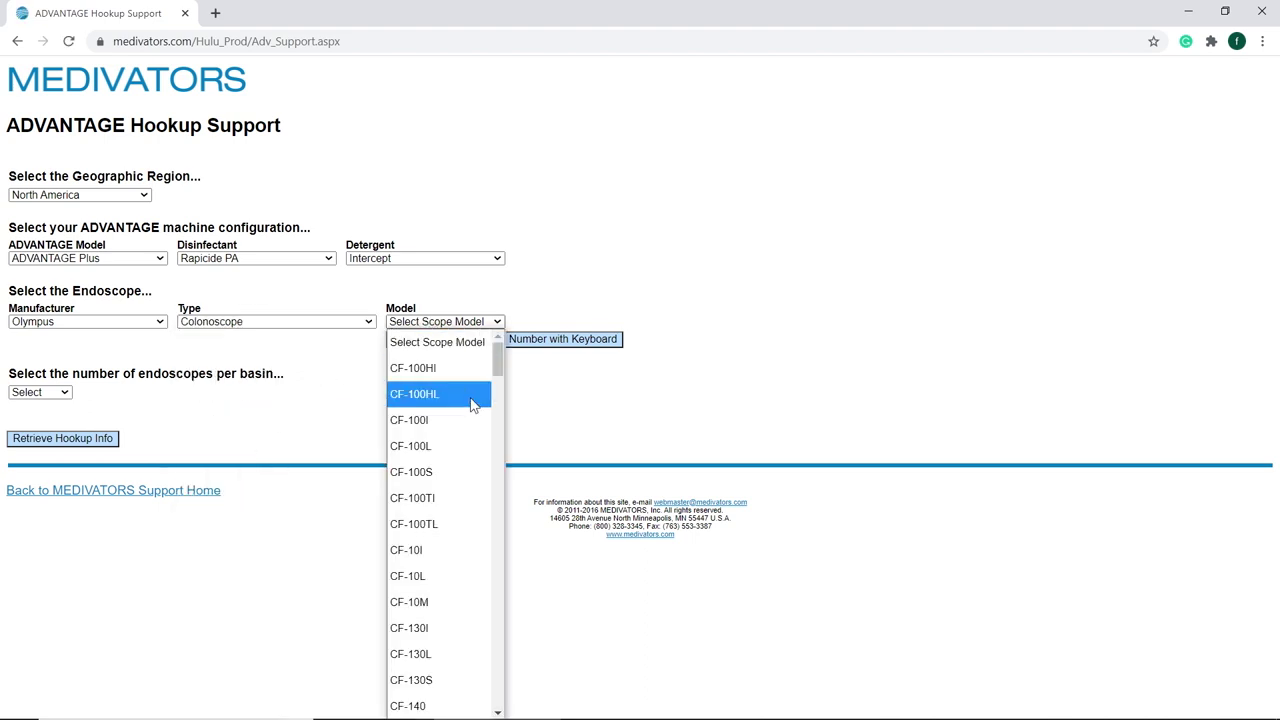
{"action": "scroll", "coordinate": [458, 560], "scroll_direction": "down", "scroll_amount": 10}
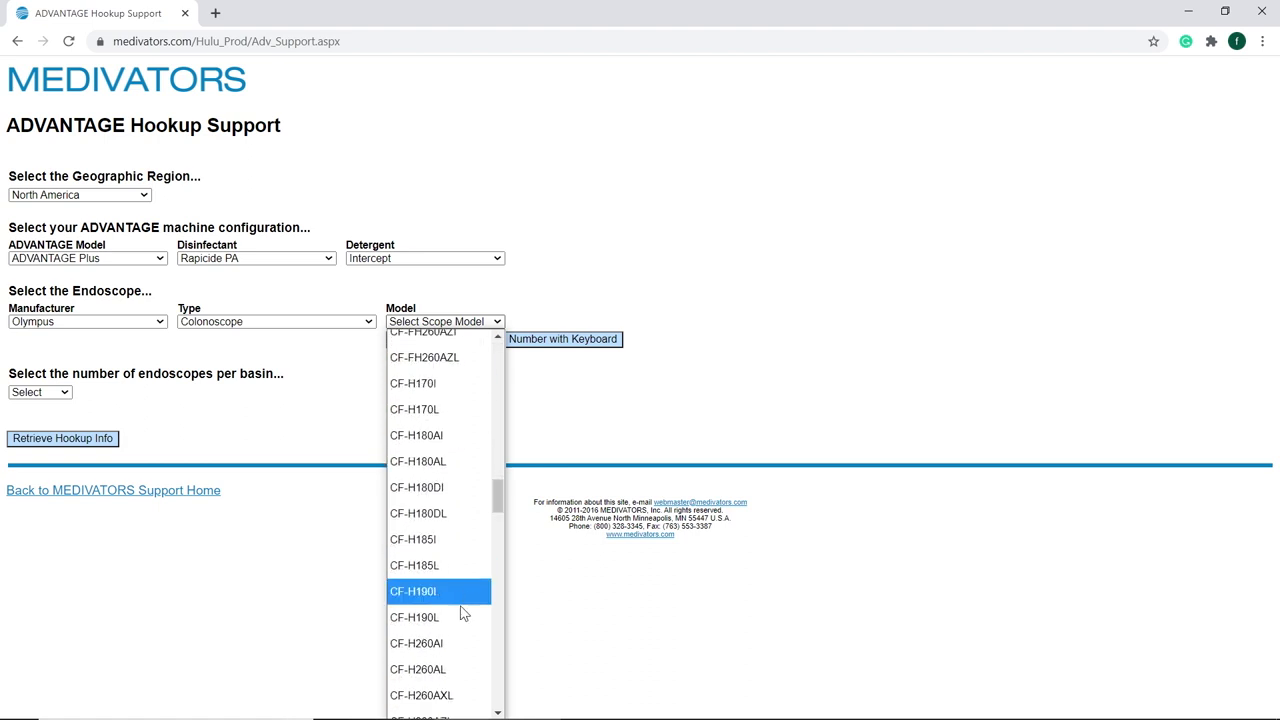
{"action": "left_click", "coordinate": [462, 615]}
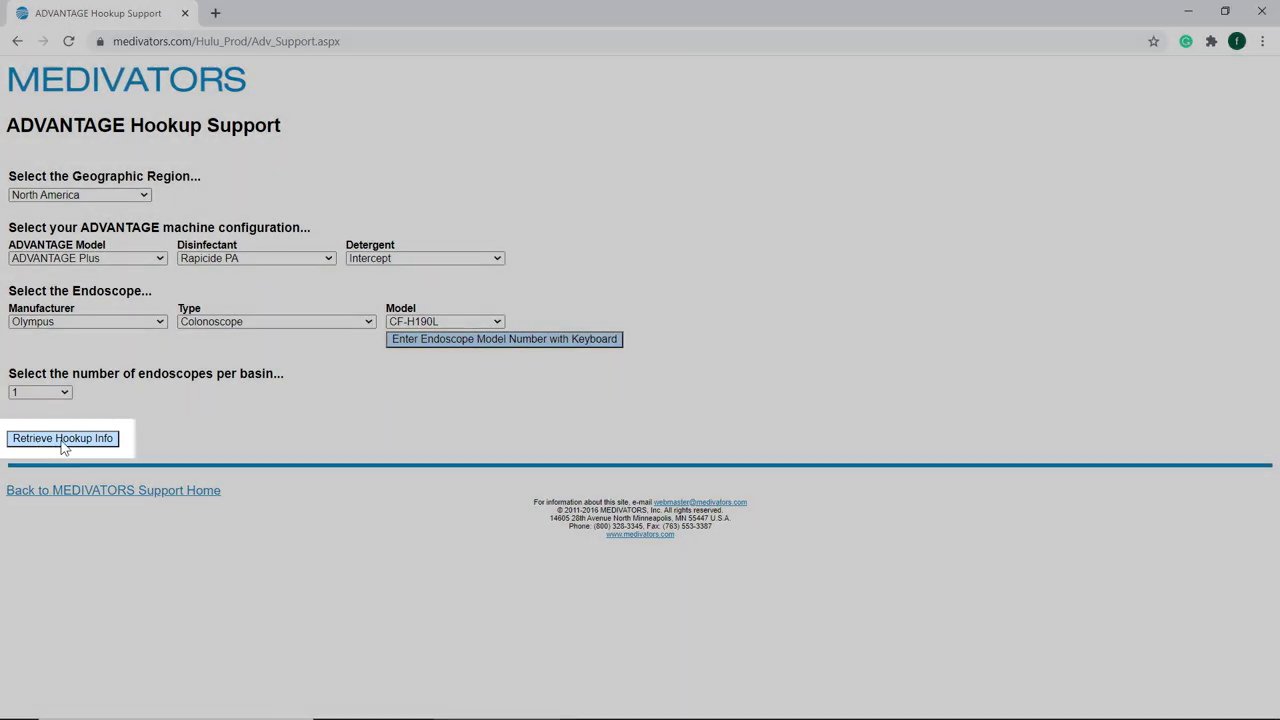
{"action": "left_click", "coordinate": [62, 440]}
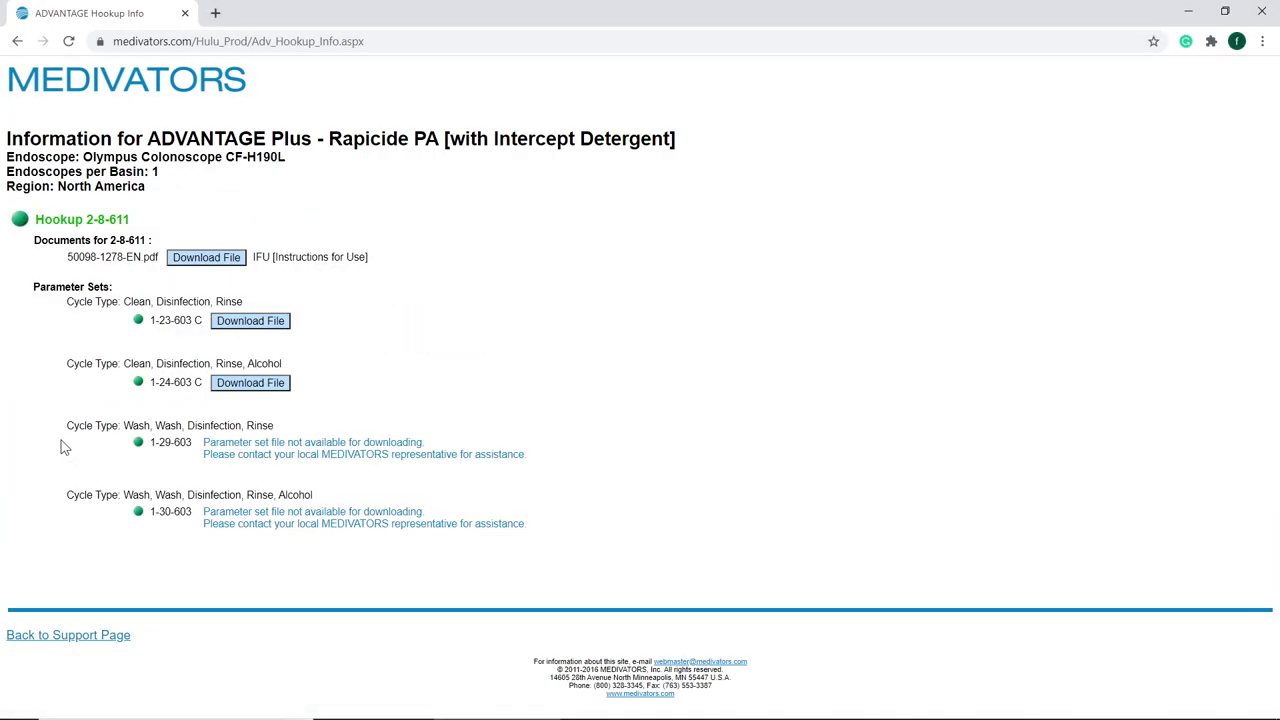
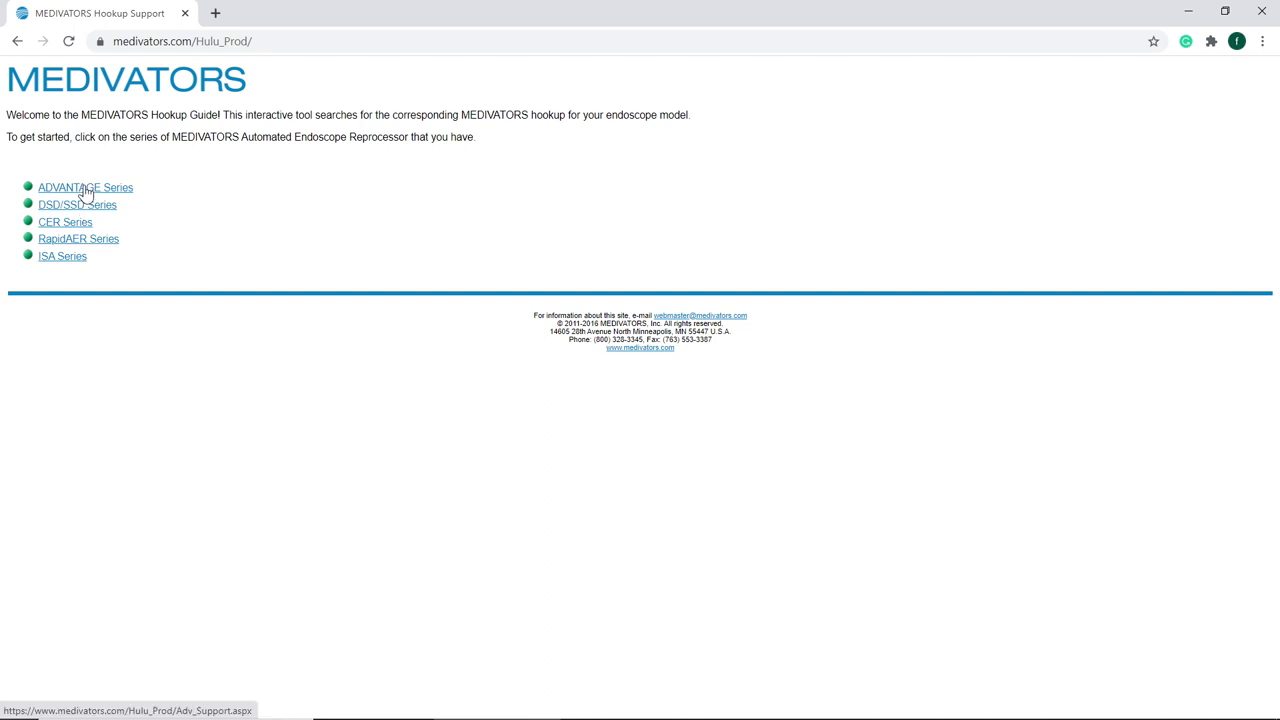
- On the ADVANTAGE Series hookup page, choose North America, ADVANTAGE Plus and Intercept detergent
{"action": "left_click", "coordinate": [84, 190]}
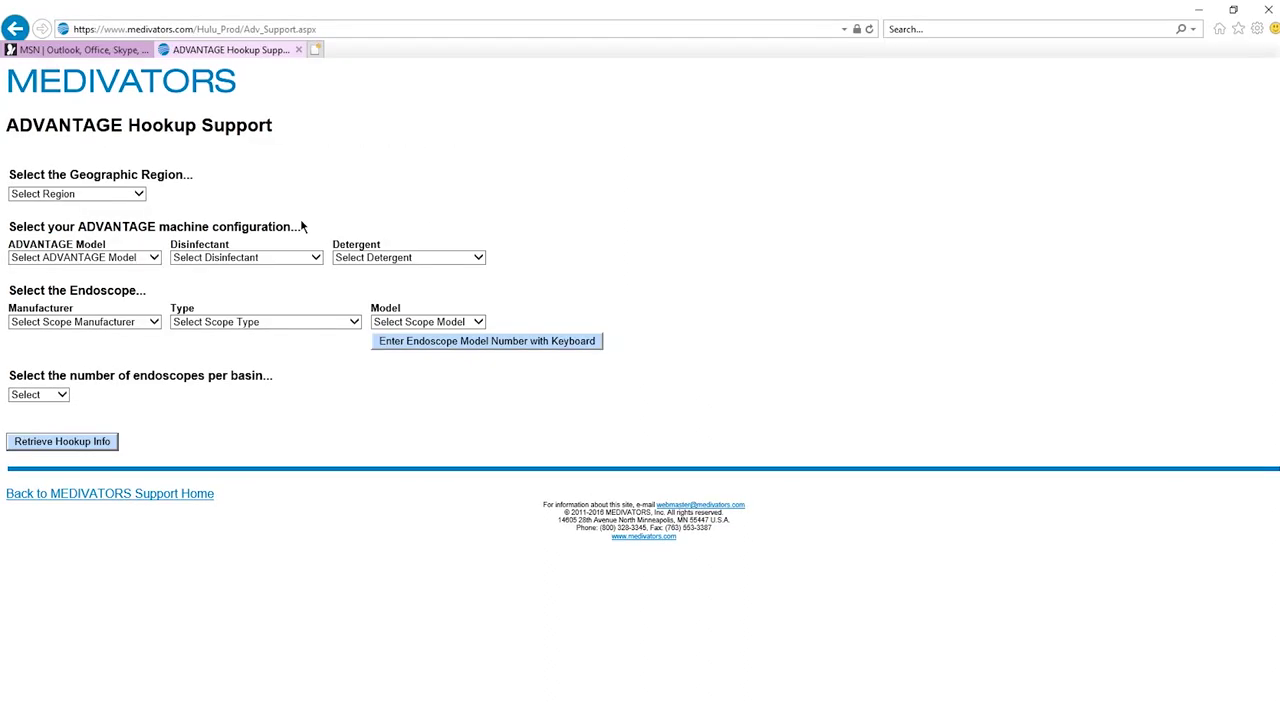
{"action": "left_click", "coordinate": [140, 197]}
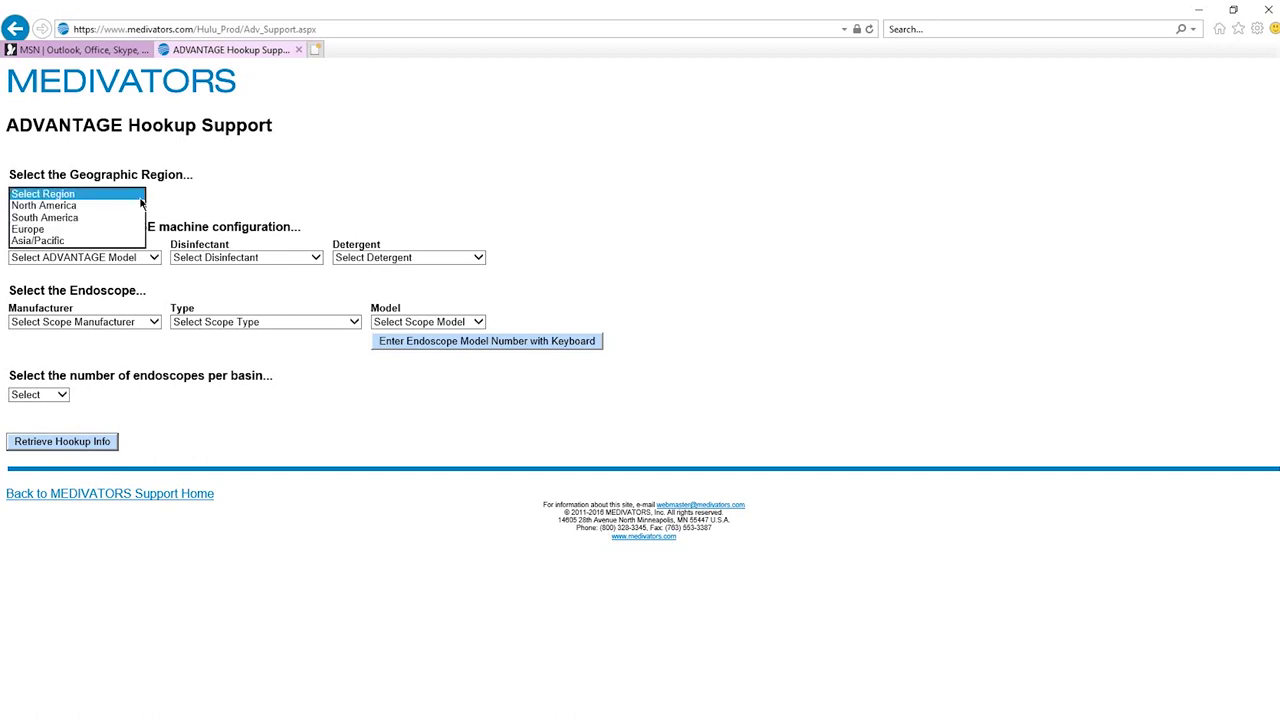
{"action": "left_click", "coordinate": [128, 205]}
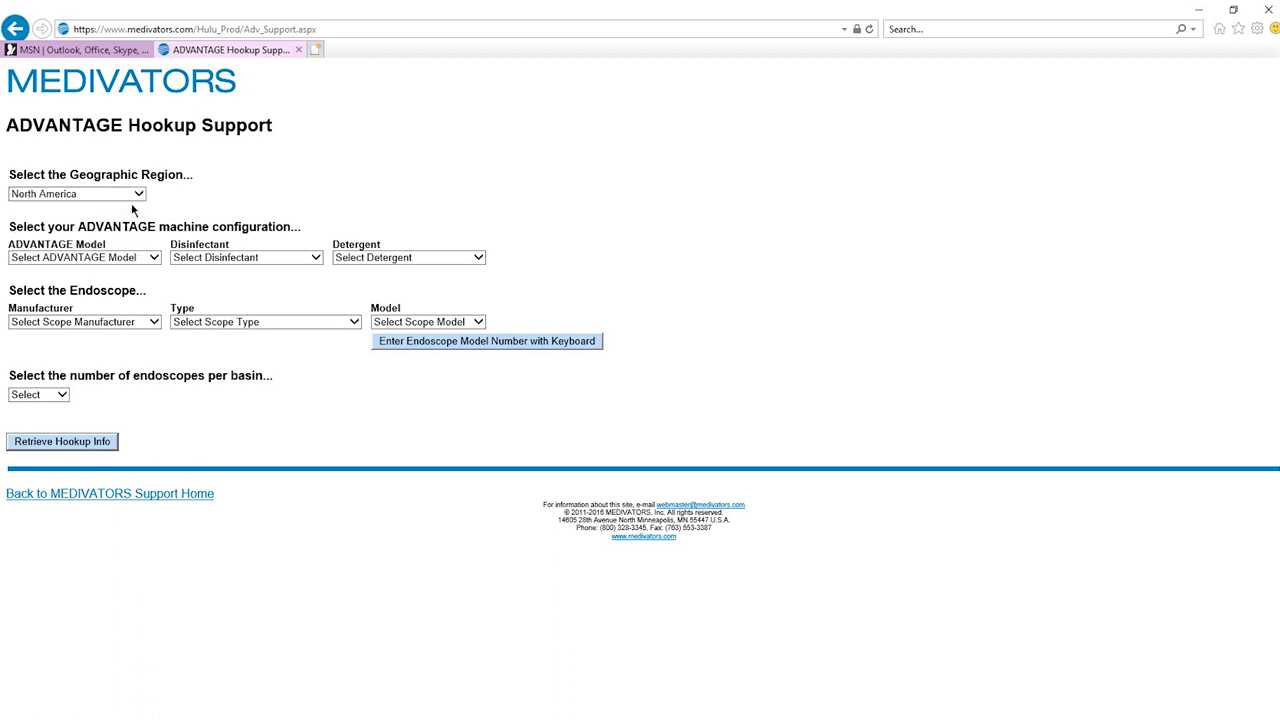
{"action": "left_click", "coordinate": [152, 259]}
{"action": "left_click", "coordinate": [143, 271]}
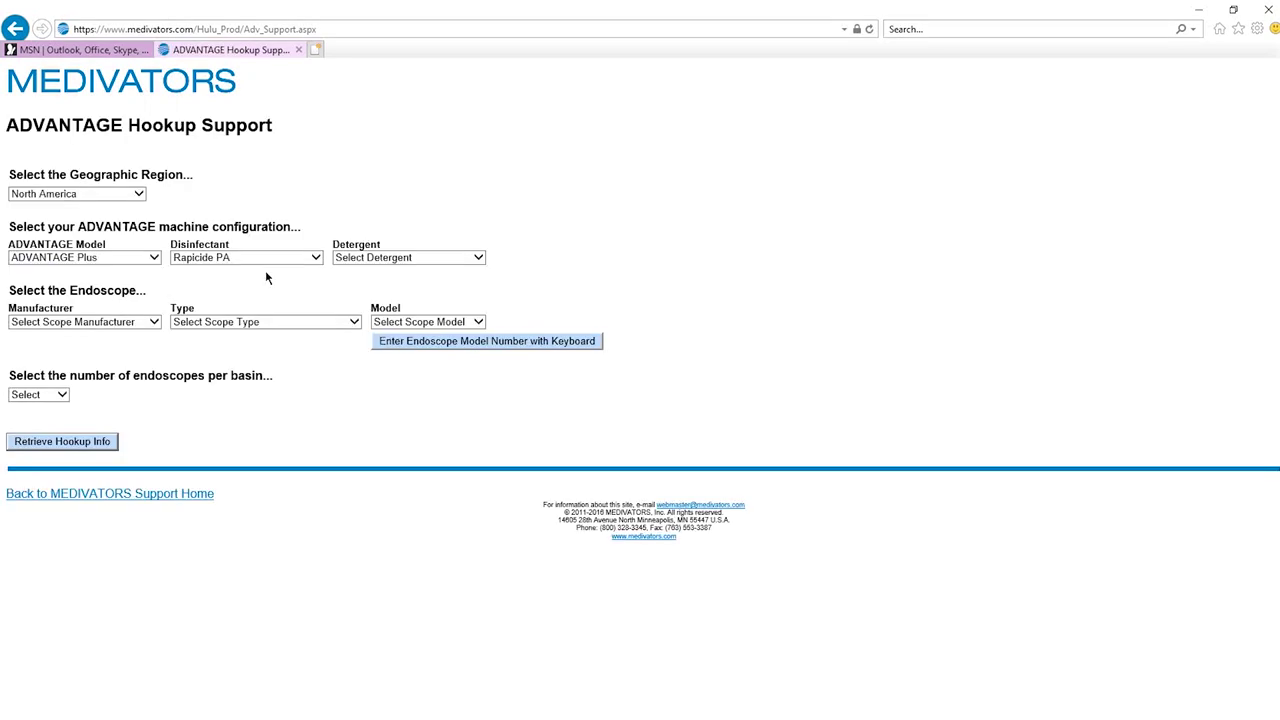
{"action": "left_click", "coordinate": [477, 258]}
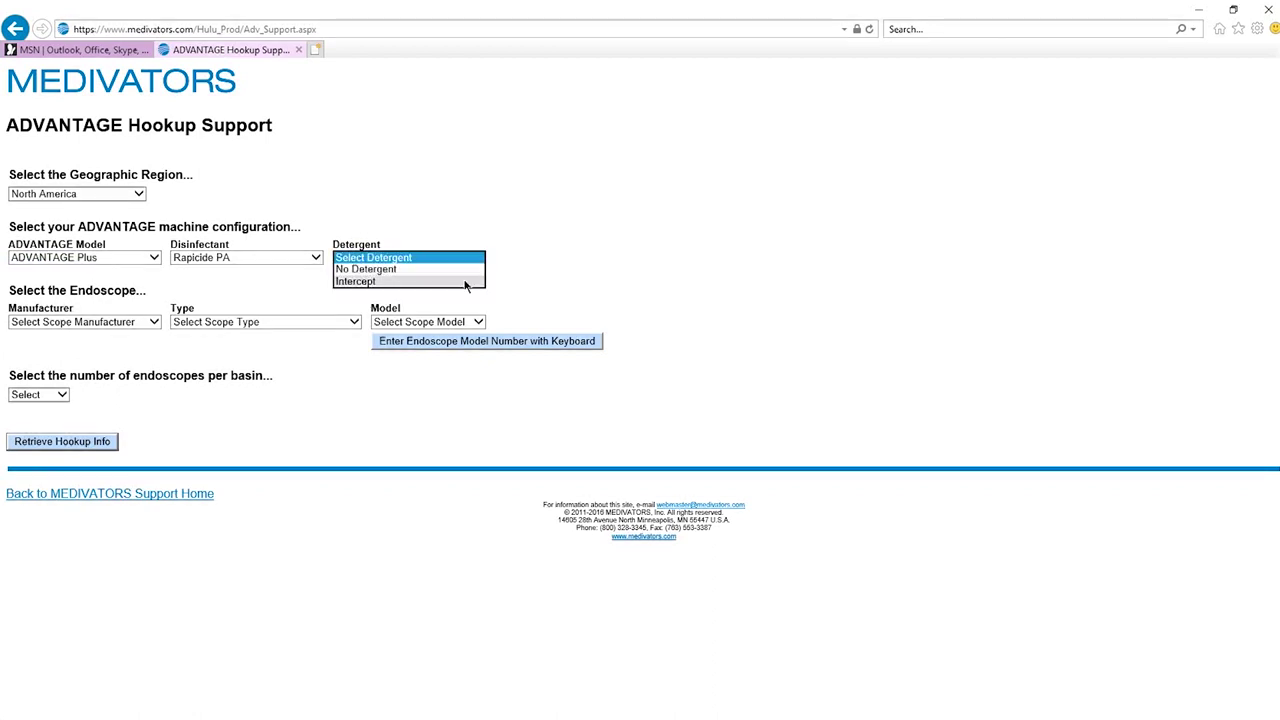
{"action": "left_click", "coordinate": [465, 283]}
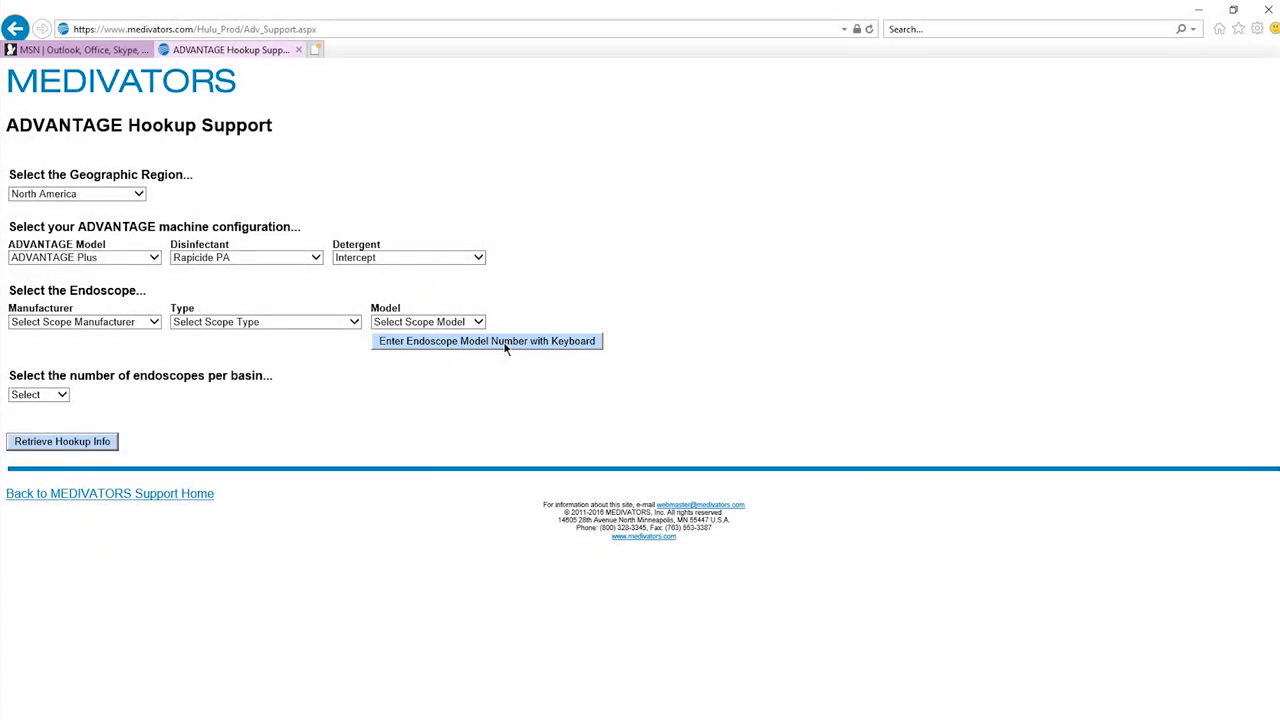
- Search by model number for CF-H190L, correcting the hyphen, and accept the Olympus colonoscope
{"action": "left_click", "coordinate": [505, 343]}
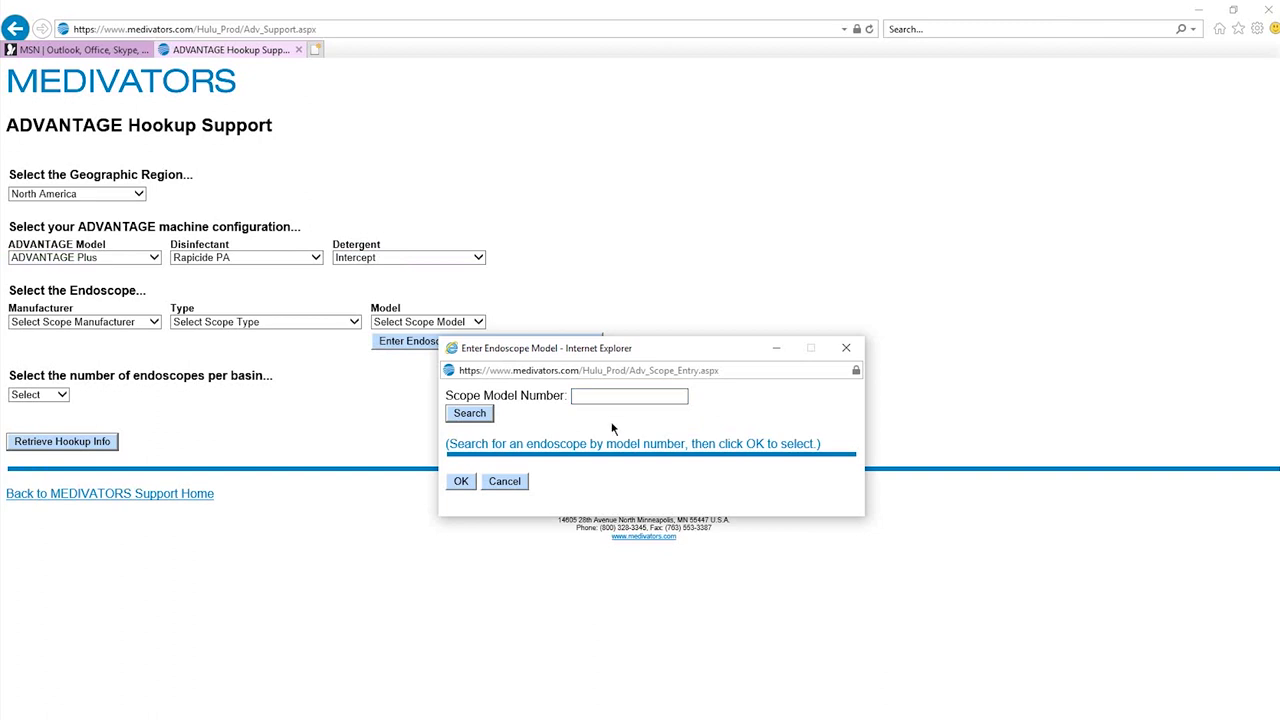
{"action": "type", "text": "CFH190L"}
{"action": "left_click", "coordinate": [468, 414]}
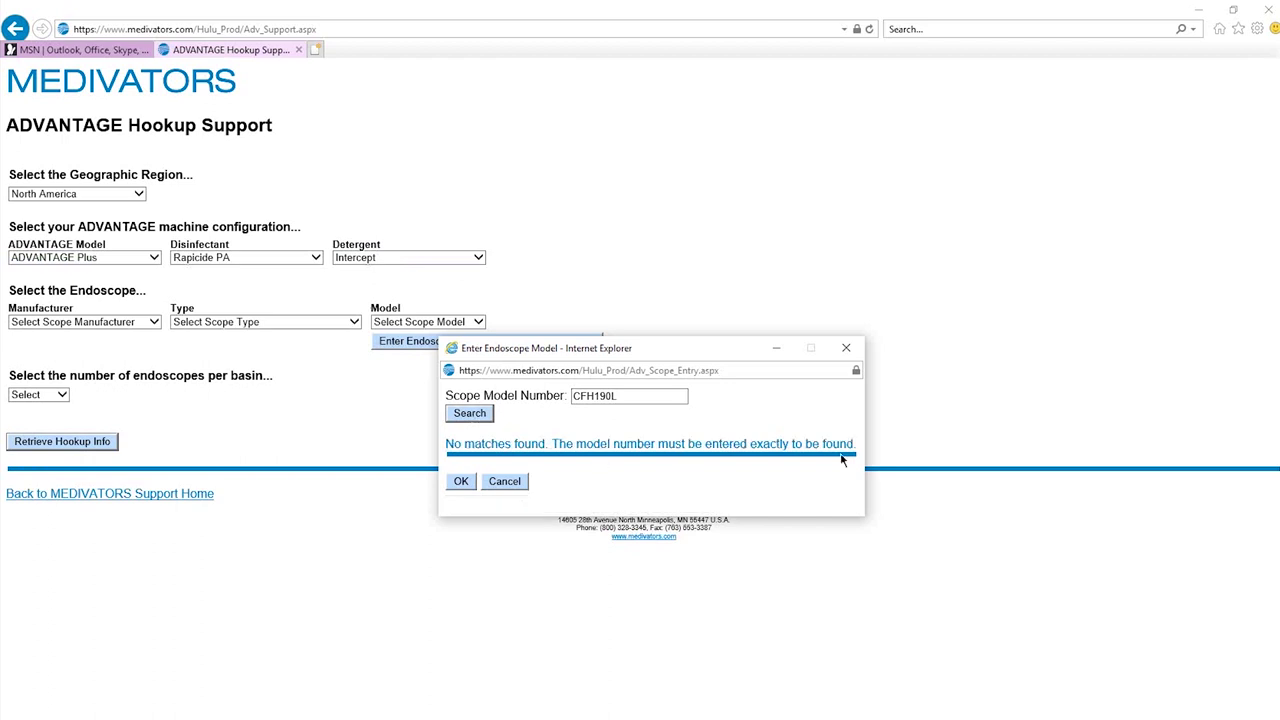
{"action": "left_click", "coordinate": [598, 396]}
{"action": "type", "text": "-"}
{"action": "left_click", "coordinate": [470, 414]}
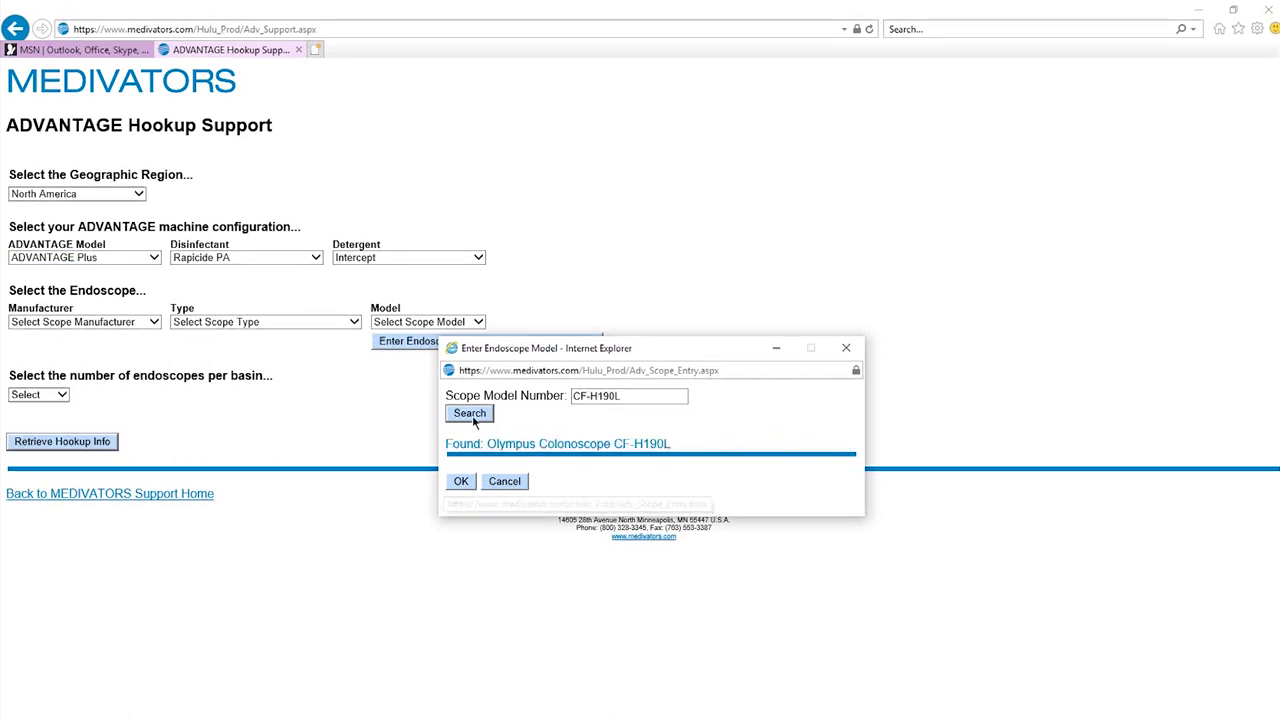
{"action": "left_click", "coordinate": [464, 483]}
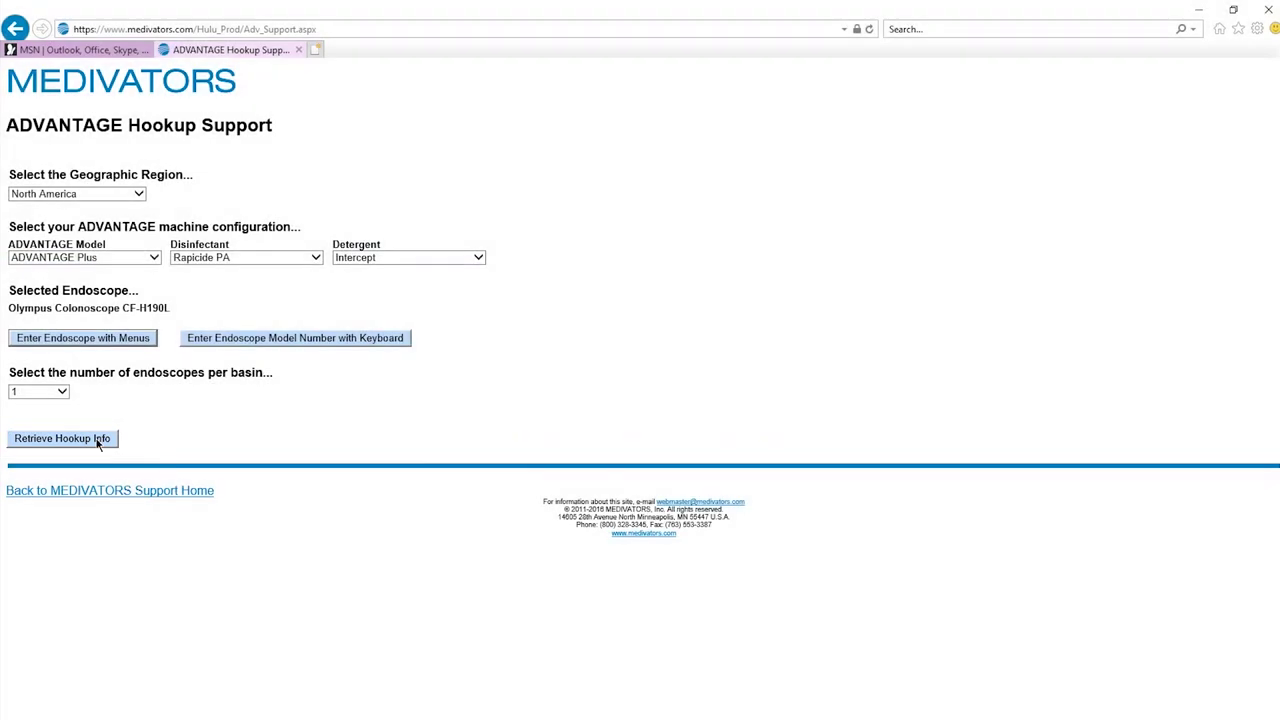
- Retrieve the hookup info, then show the Endoscopes list in ADV - Management
{"action": "left_click", "coordinate": [98, 442]}
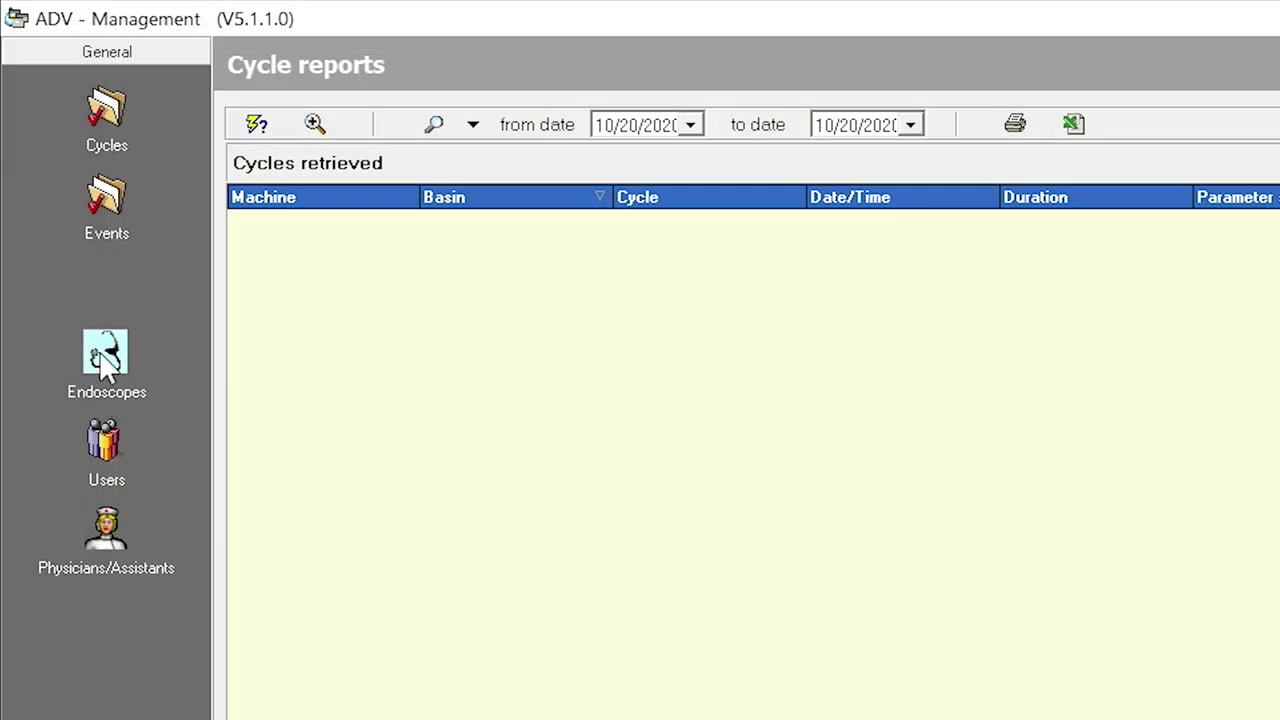
{"action": "left_click", "coordinate": [105, 355]}
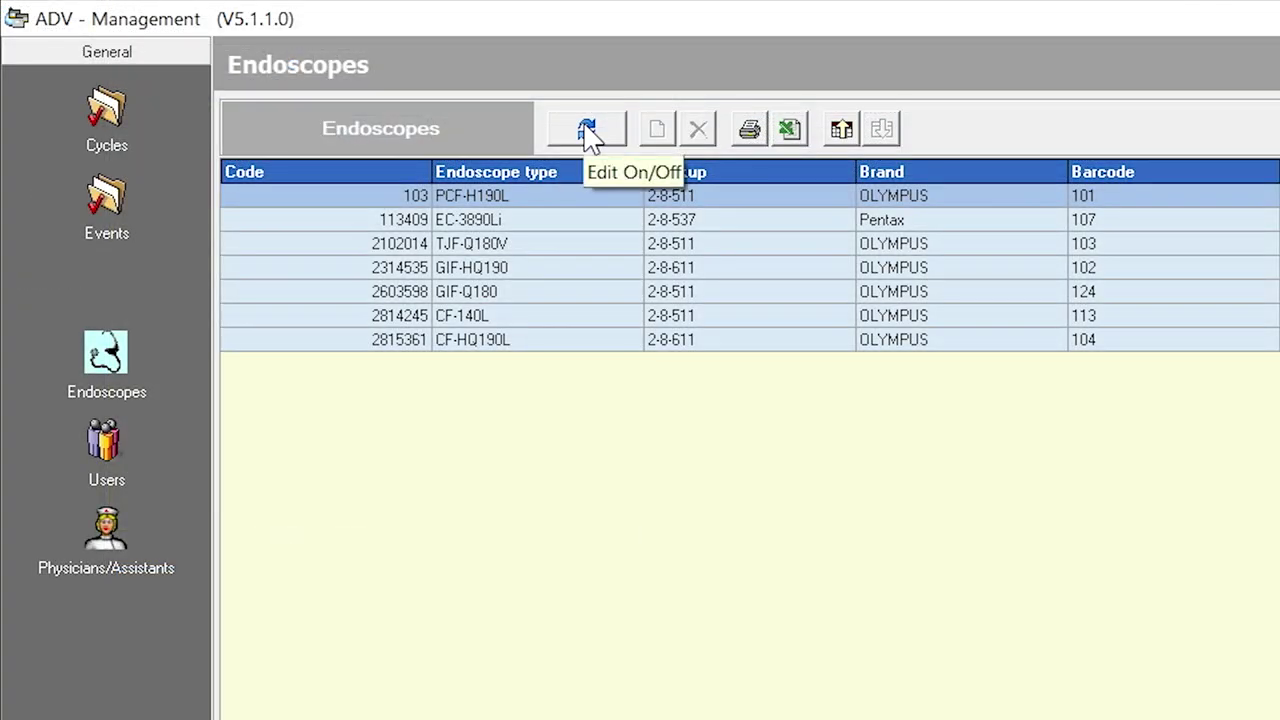
- Enable editing and add endoscope type CF-H190L: 6 channels, leak test 1, hookup 2-8-611
{"action": "left_click", "coordinate": [294, 64]}
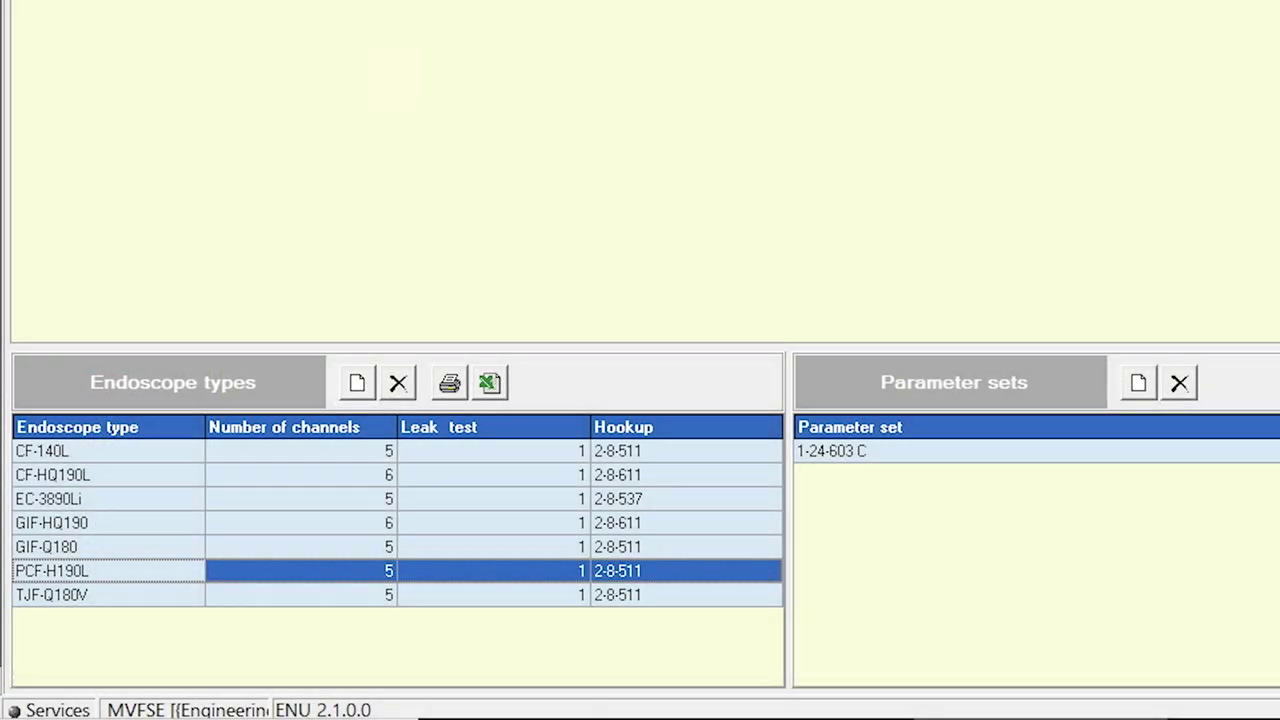
{"action": "left_click", "coordinate": [357, 384]}
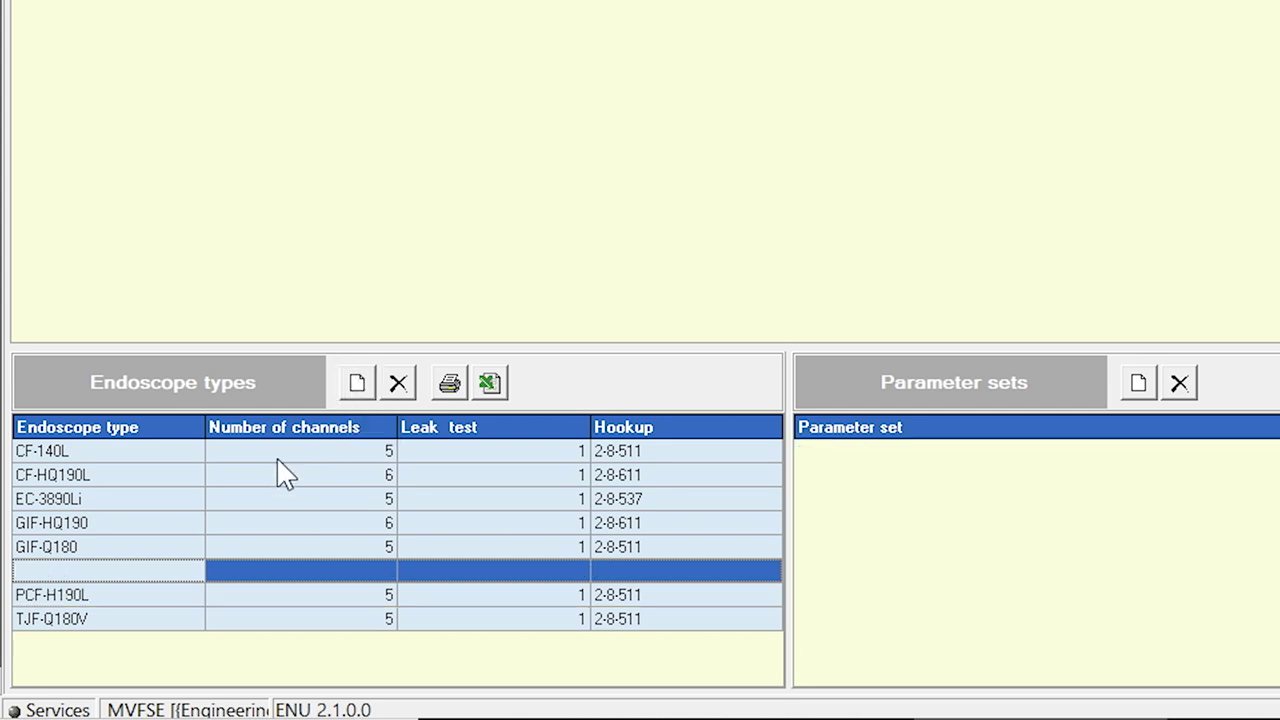
{"action": "left_click", "coordinate": [105, 572]}
{"action": "type", "text": "CF-H190L"}
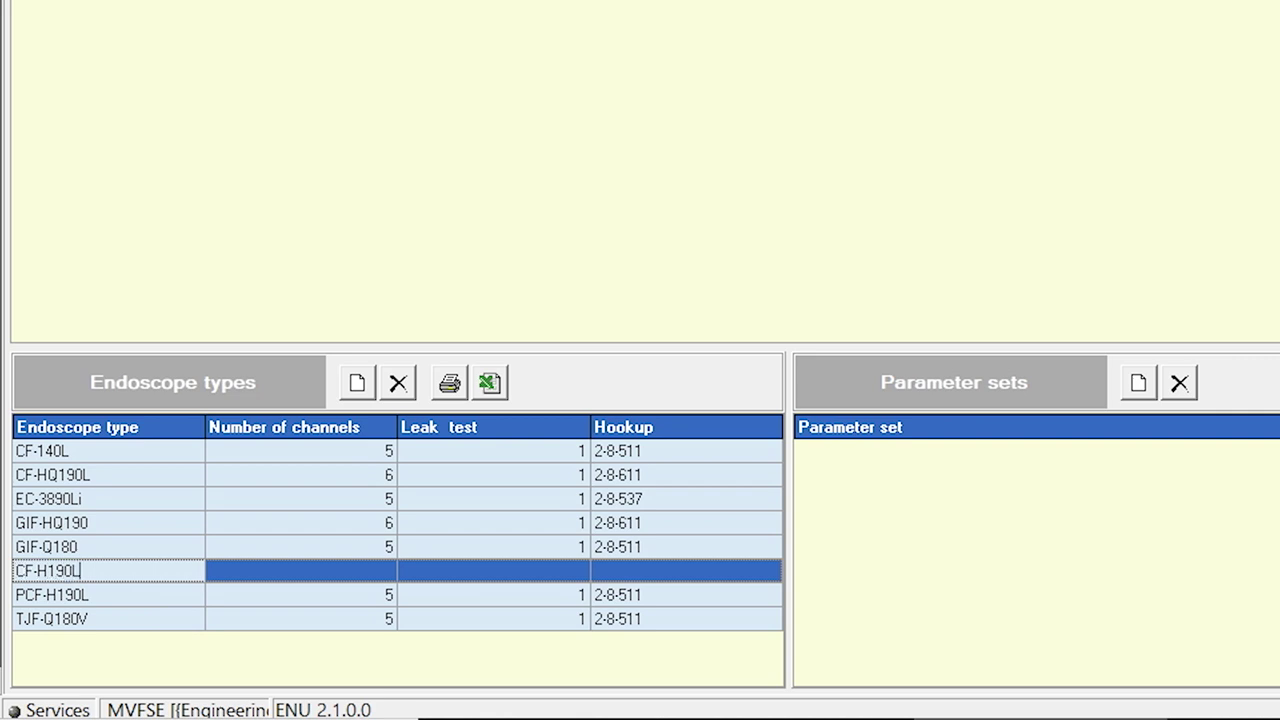
{"action": "left_click", "coordinate": [314, 568]}
{"action": "type", "text": "6"}
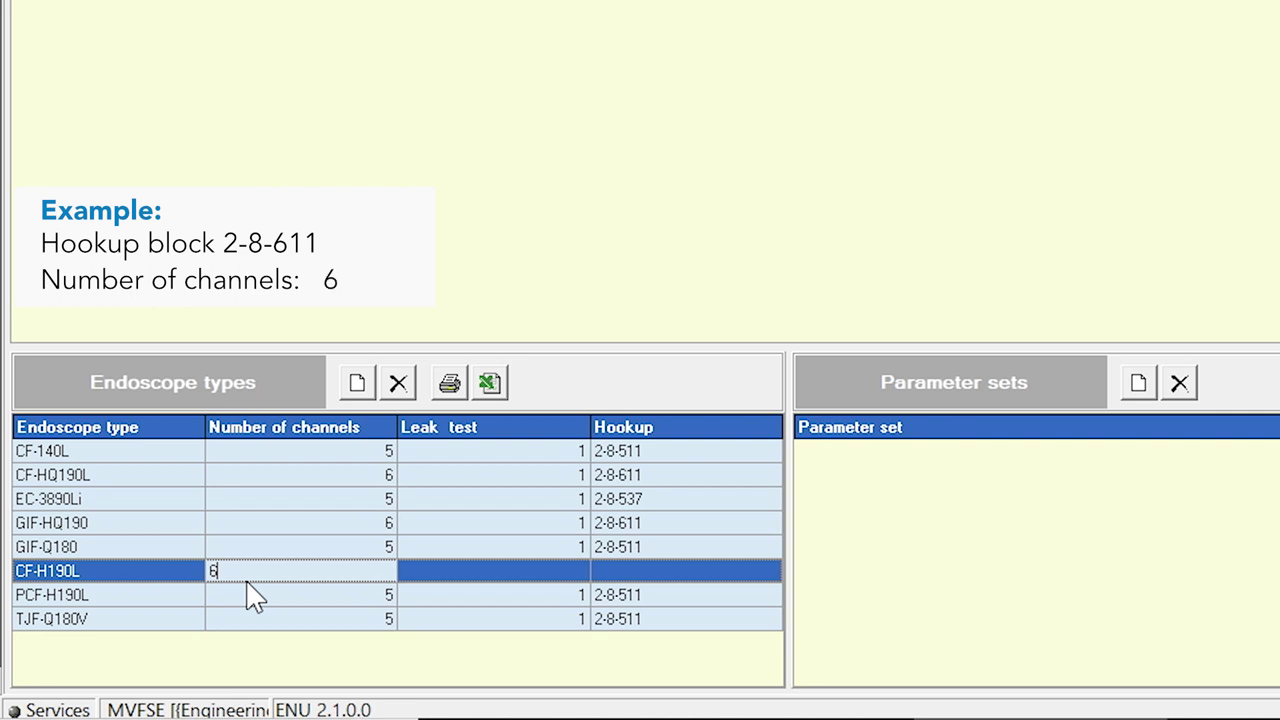
{"action": "left_click", "coordinate": [538, 571]}
{"action": "type", "text": "1"}
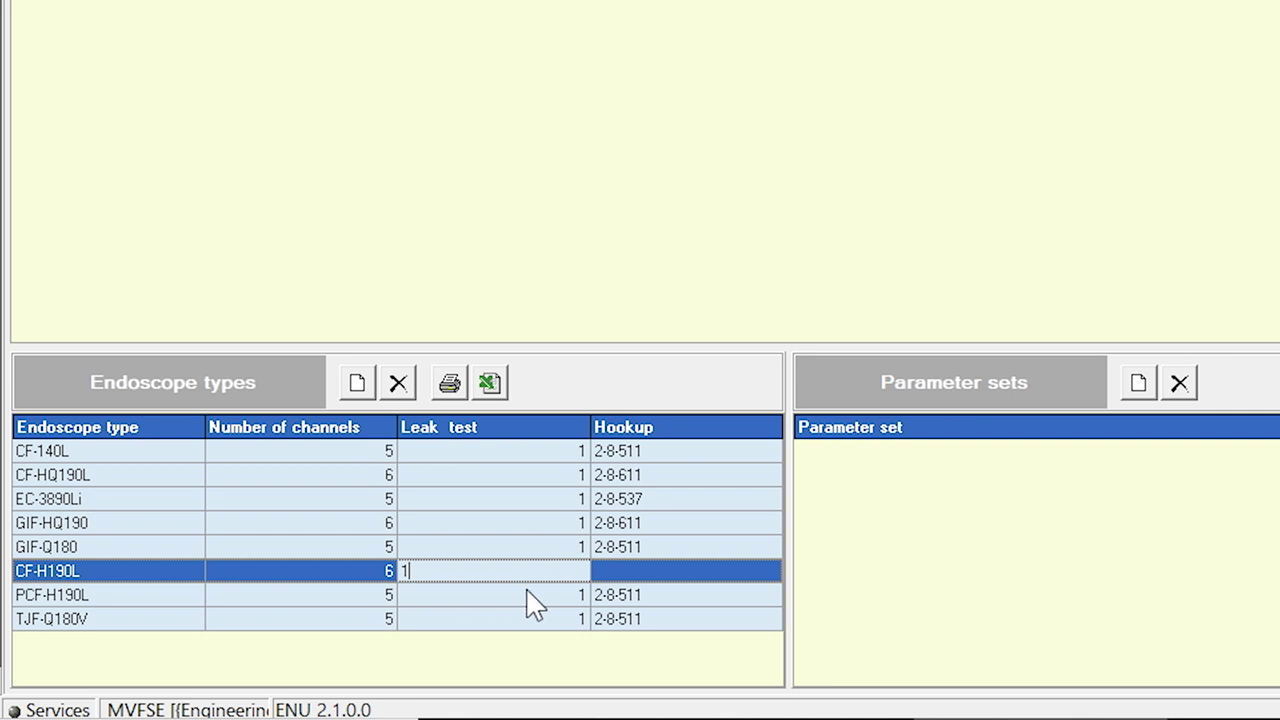
{"action": "left_click", "coordinate": [603, 566]}
{"action": "type", "text": "2-8-611"}
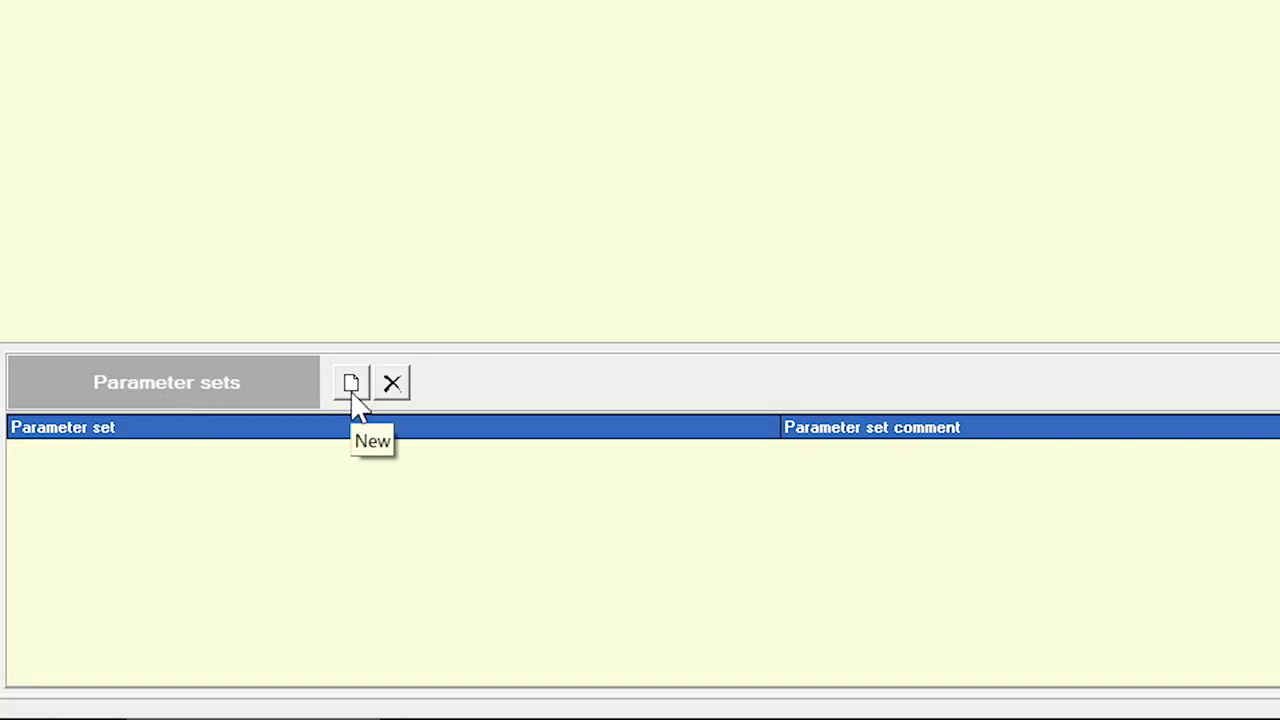
- Add parameter set 1-24-603 C to CF-H190L by filtering the dropdown for 1-24
{"action": "left_click", "coordinate": [355, 395]}
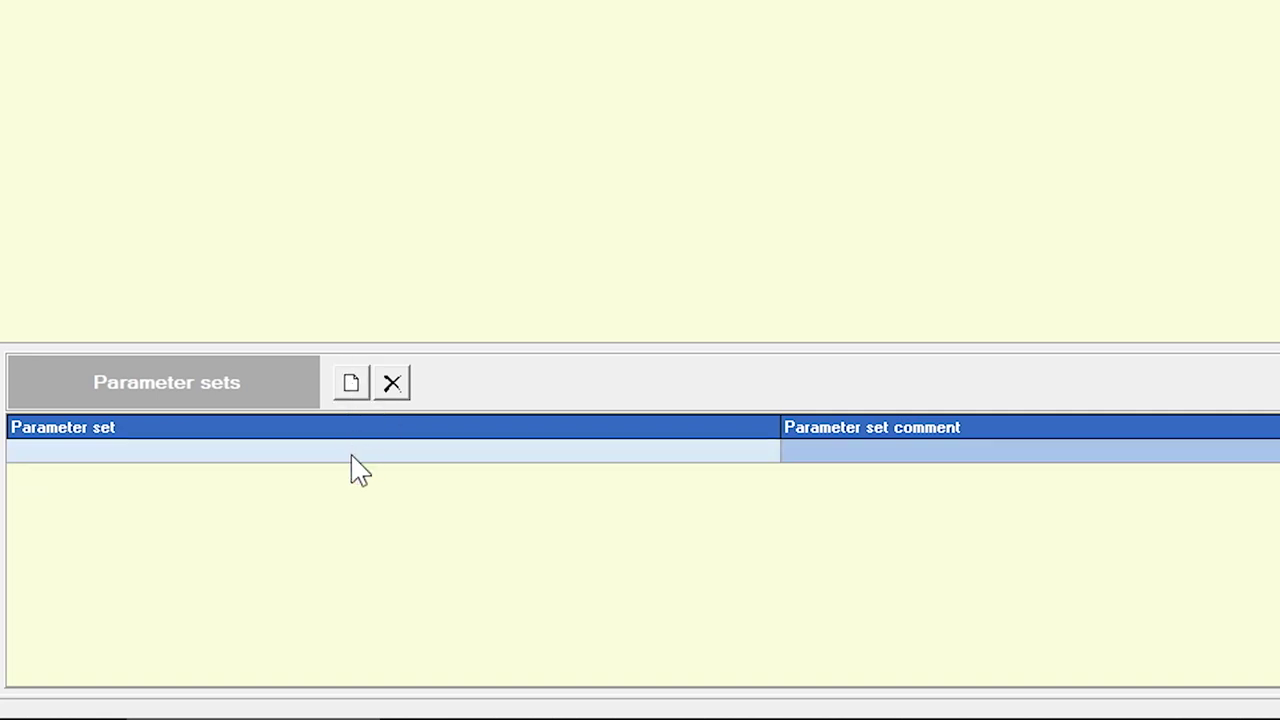
{"action": "left_click", "coordinate": [351, 452]}
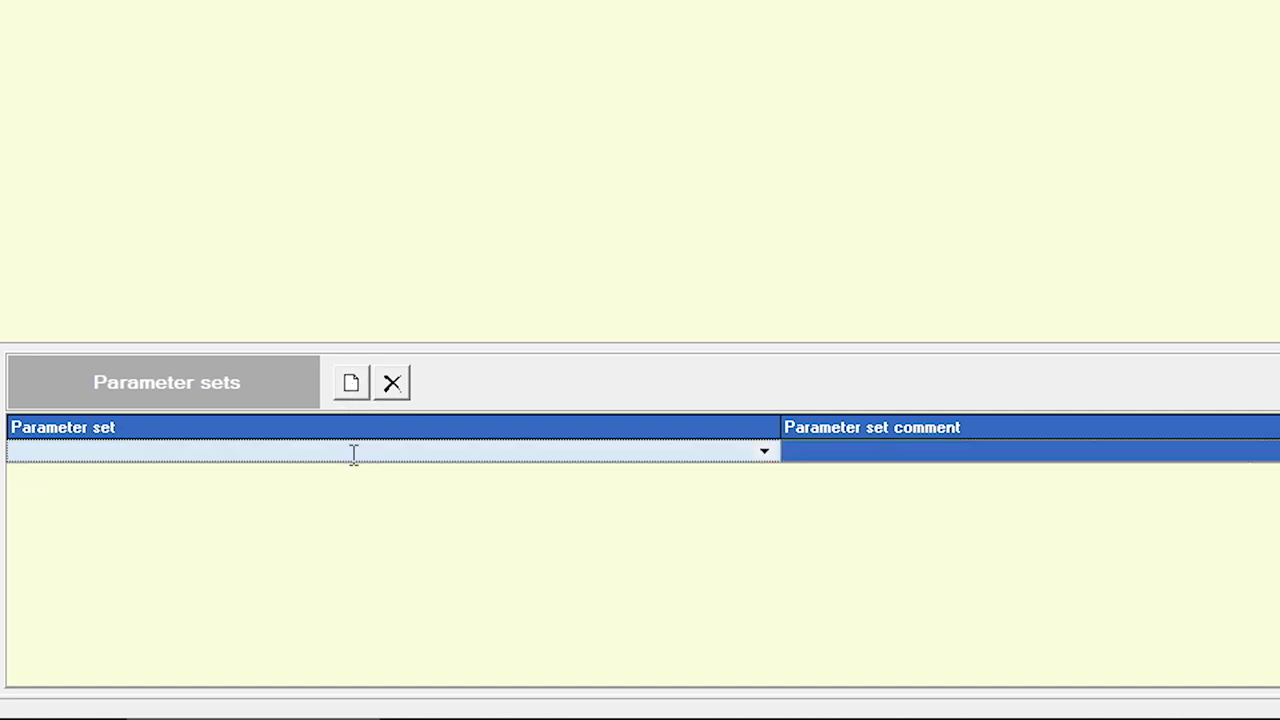
{"action": "left_click", "coordinate": [583, 452]}
{"action": "type", "text": "1-24-603 C"}
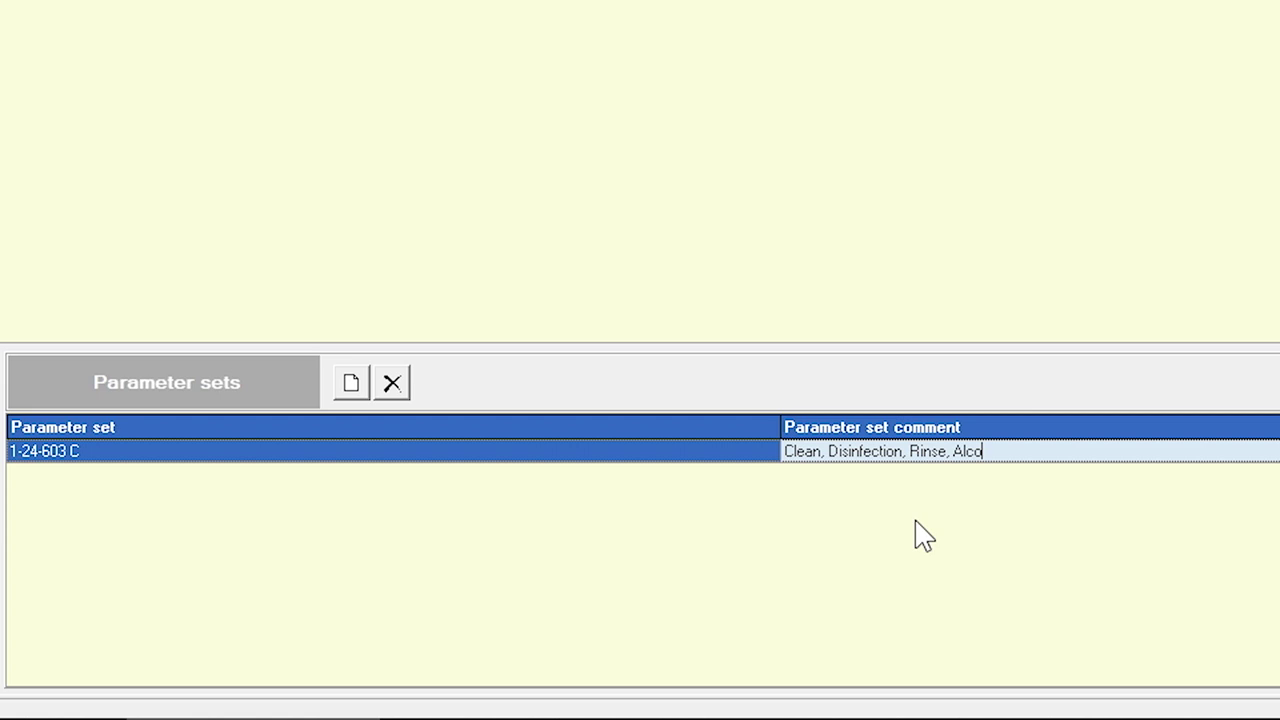
{"action": "type", "text": "hol"}
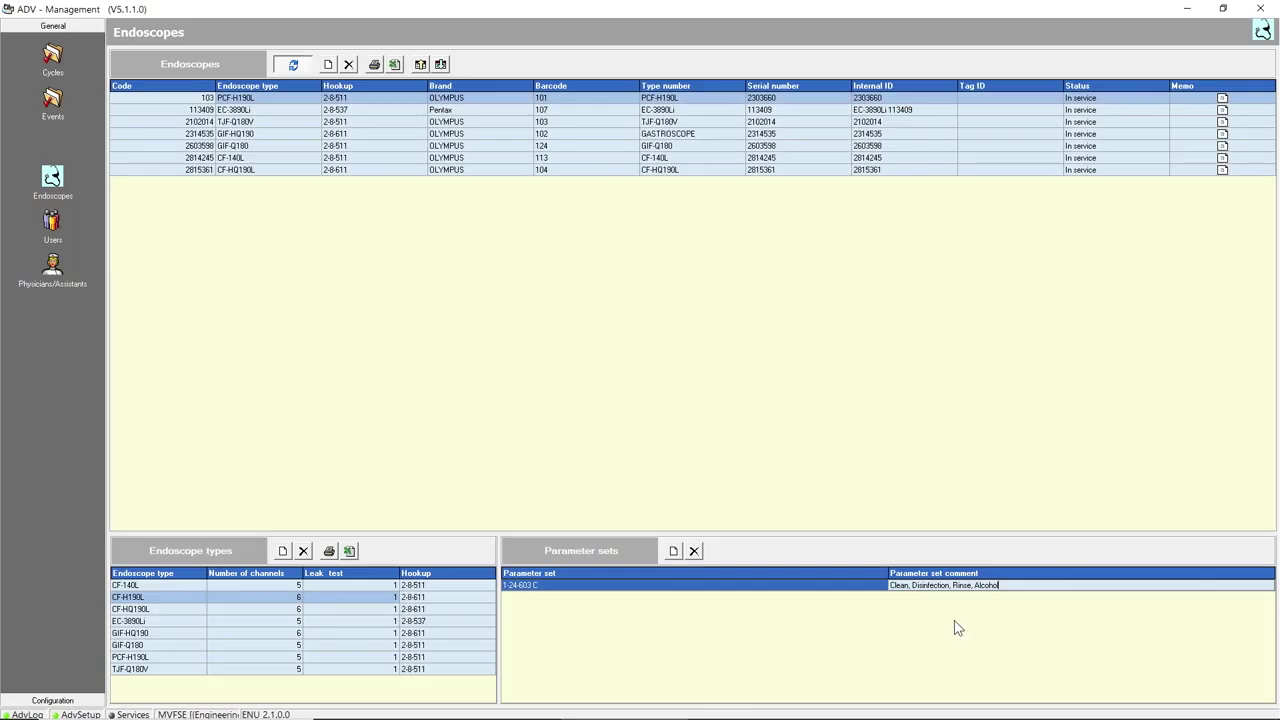
- Toggle editing off to save the type entries, back on, and insert a new endoscope record
{"action": "left_click", "coordinate": [468, 645]}
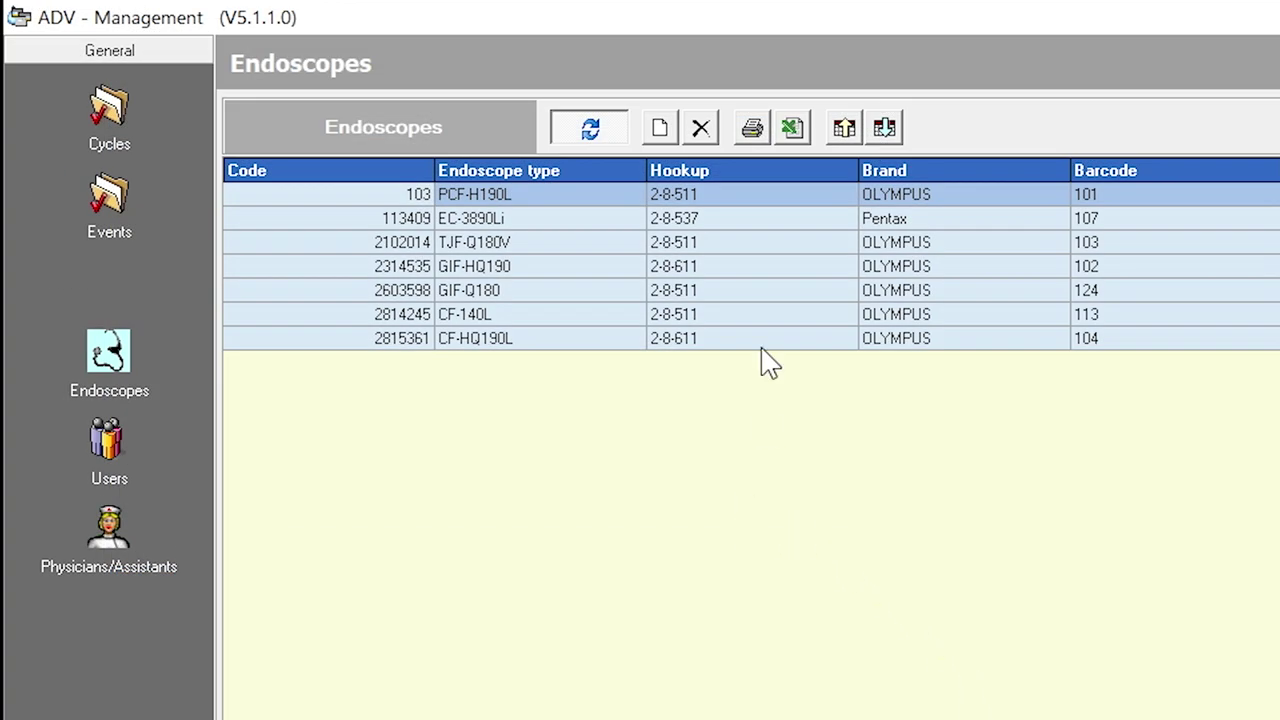
{"action": "left_click", "coordinate": [610, 145]}
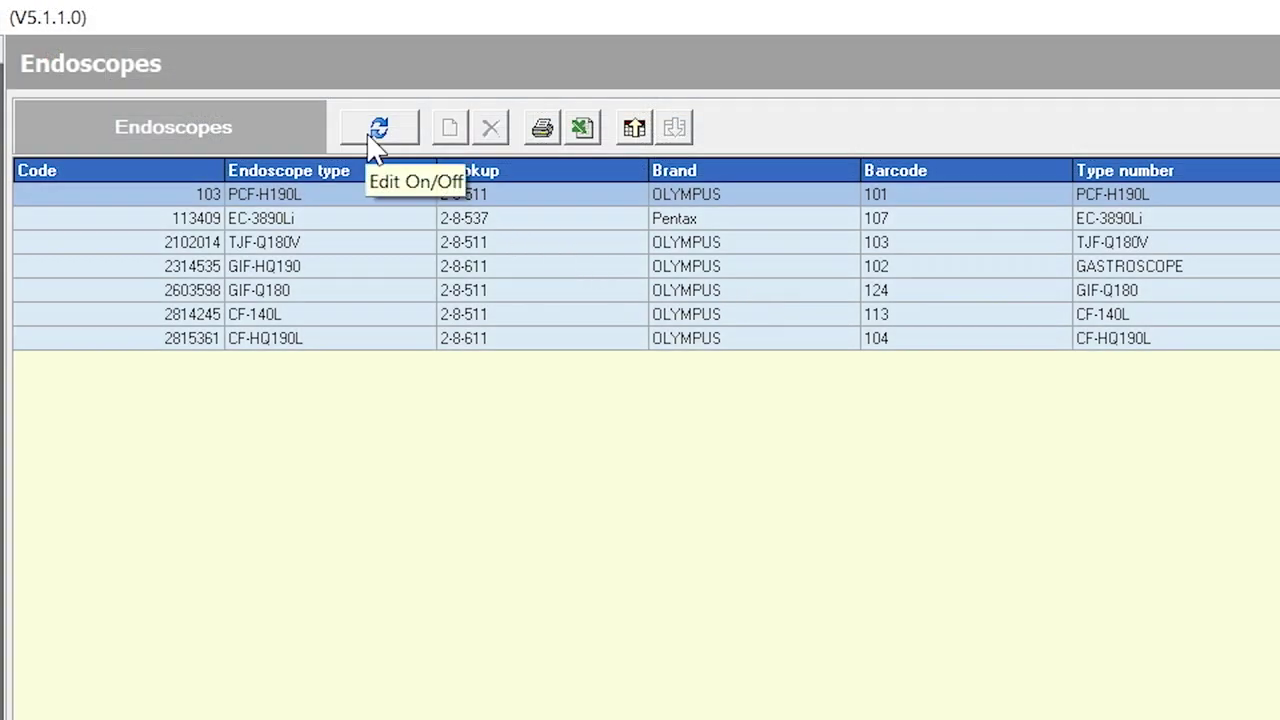
{"action": "left_click", "coordinate": [372, 137]}
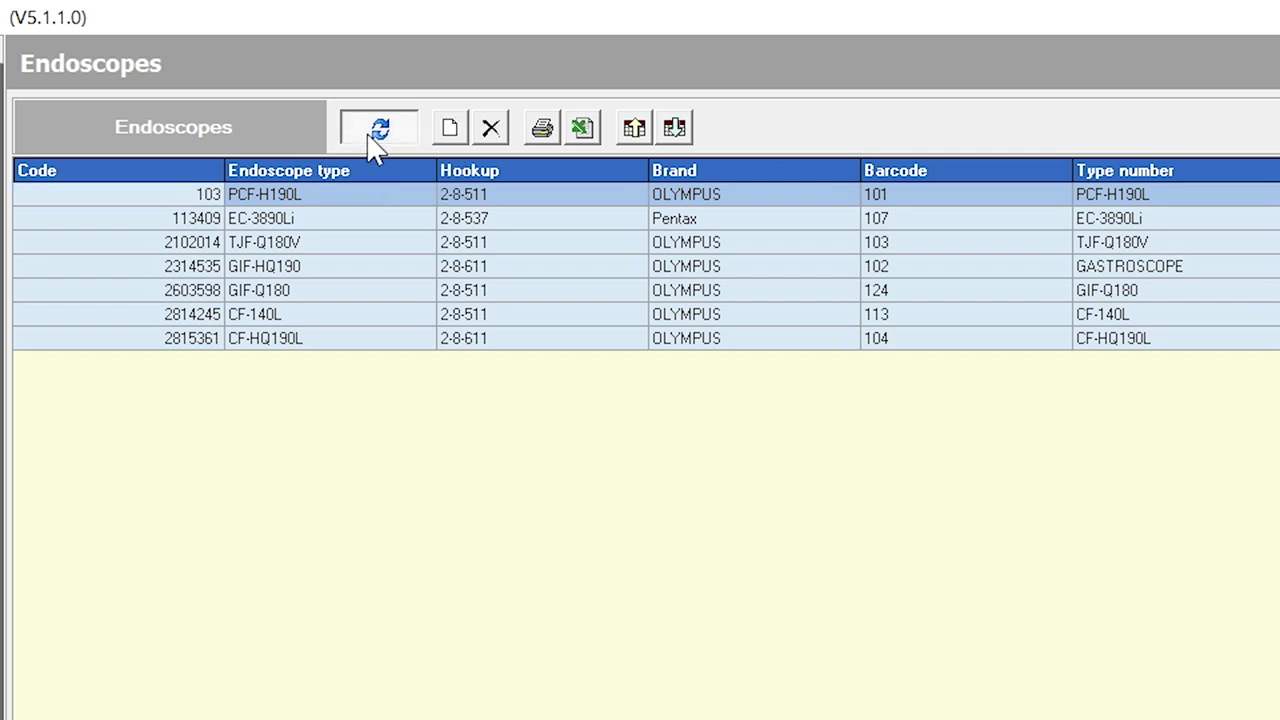
{"action": "left_click", "coordinate": [449, 142]}
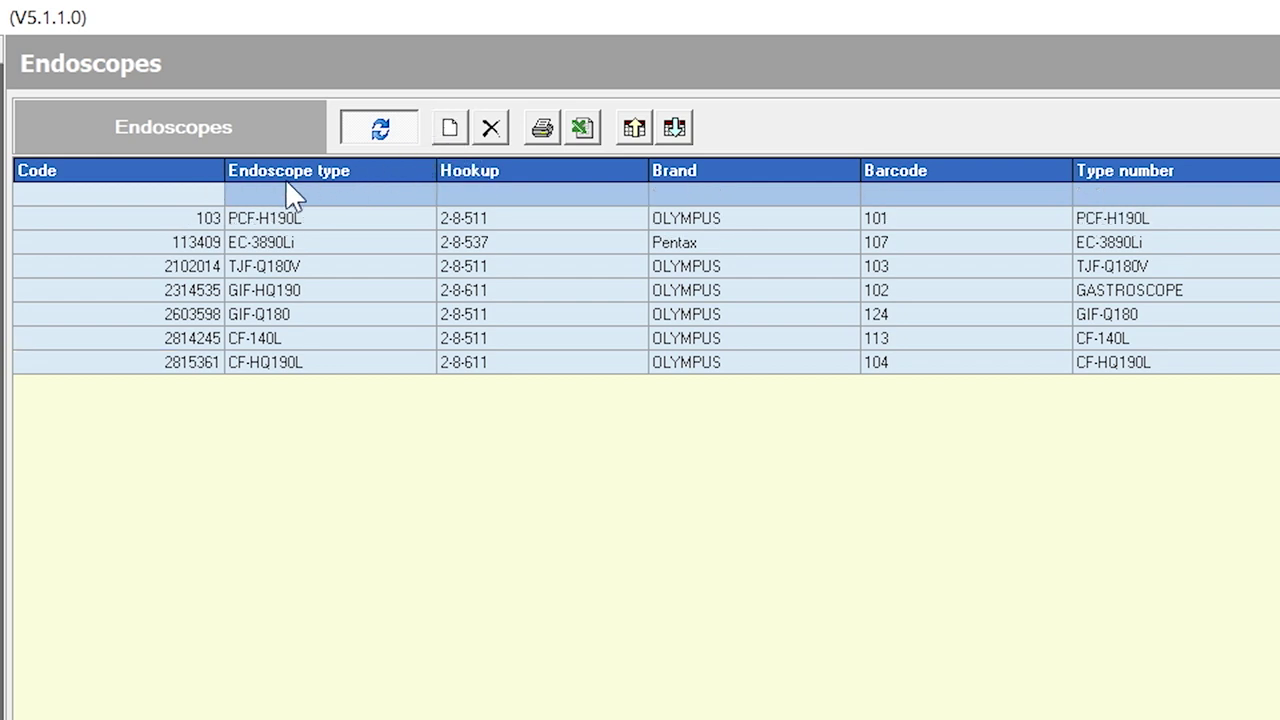
- Fill the new endoscope with code 111, type CF-H190L, brand Olympus and barcode 122
{"action": "left_click", "coordinate": [177, 193]}
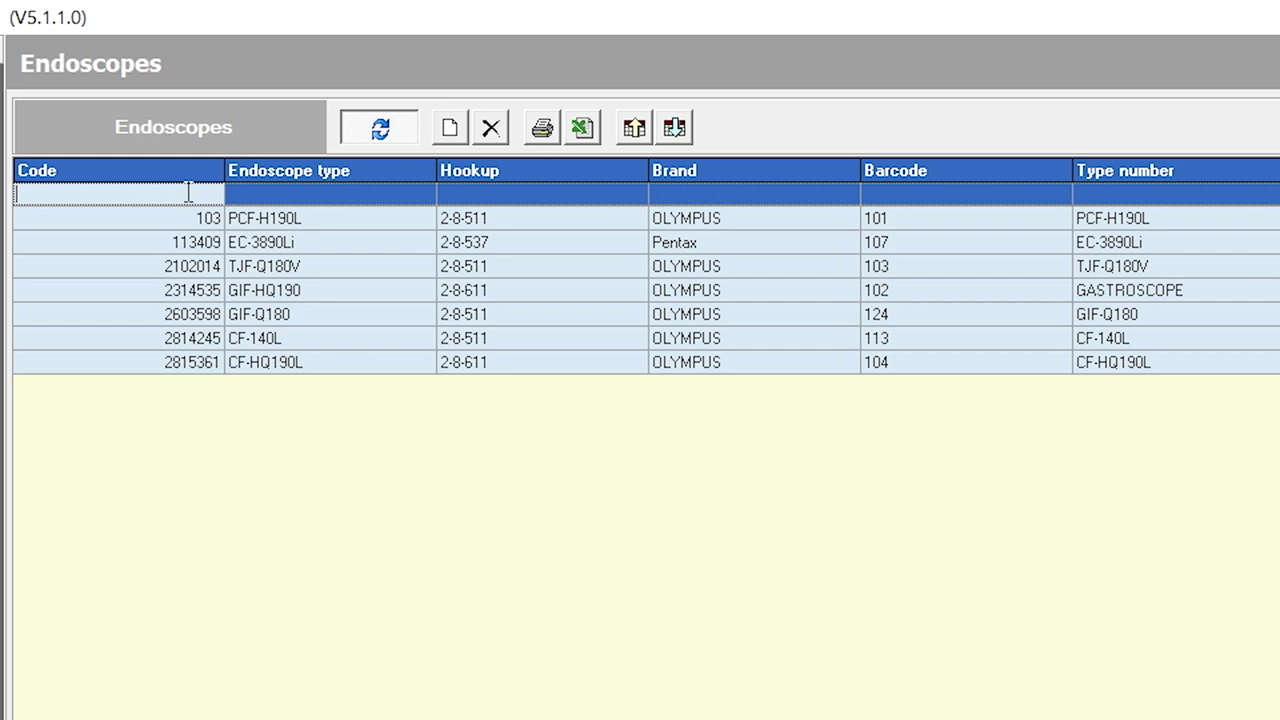
{"action": "type", "text": "111"}
{"action": "left_click", "coordinate": [332, 194]}
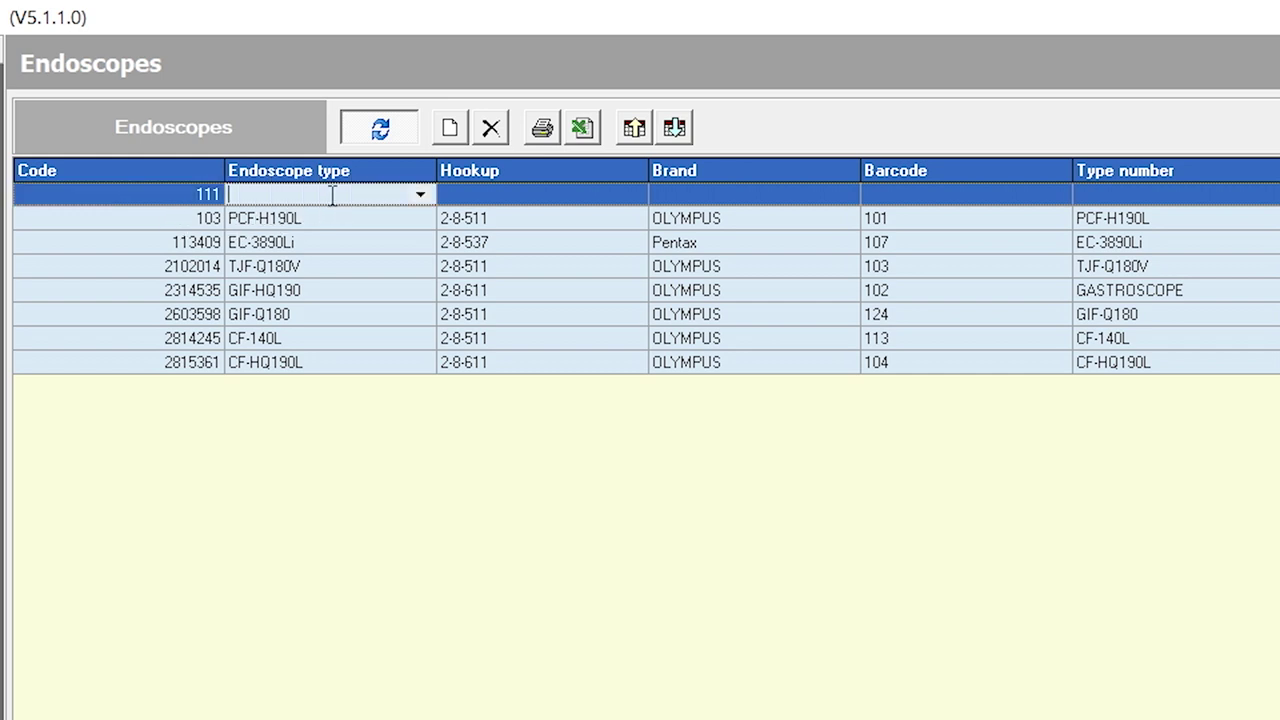
{"action": "left_click", "coordinate": [421, 194]}
{"action": "left_click", "coordinate": [398, 243]}
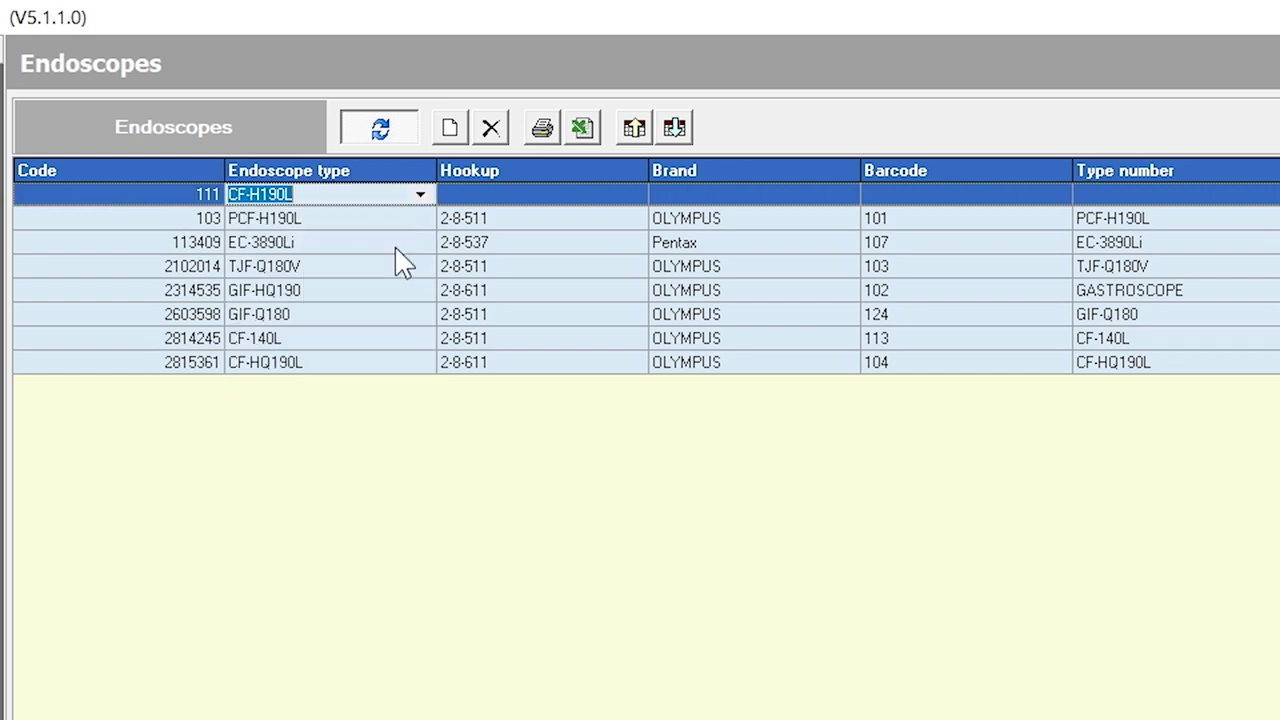
{"action": "left_click", "coordinate": [499, 197]}
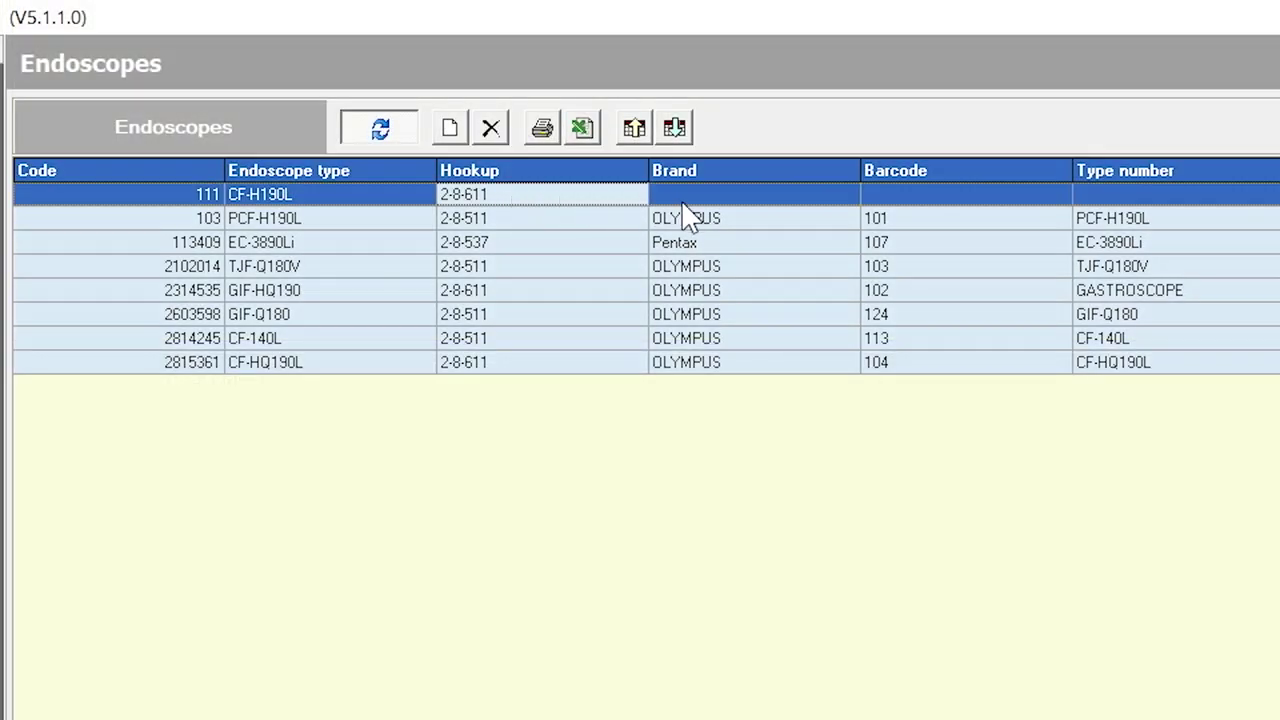
{"action": "left_click", "coordinate": [715, 194]}
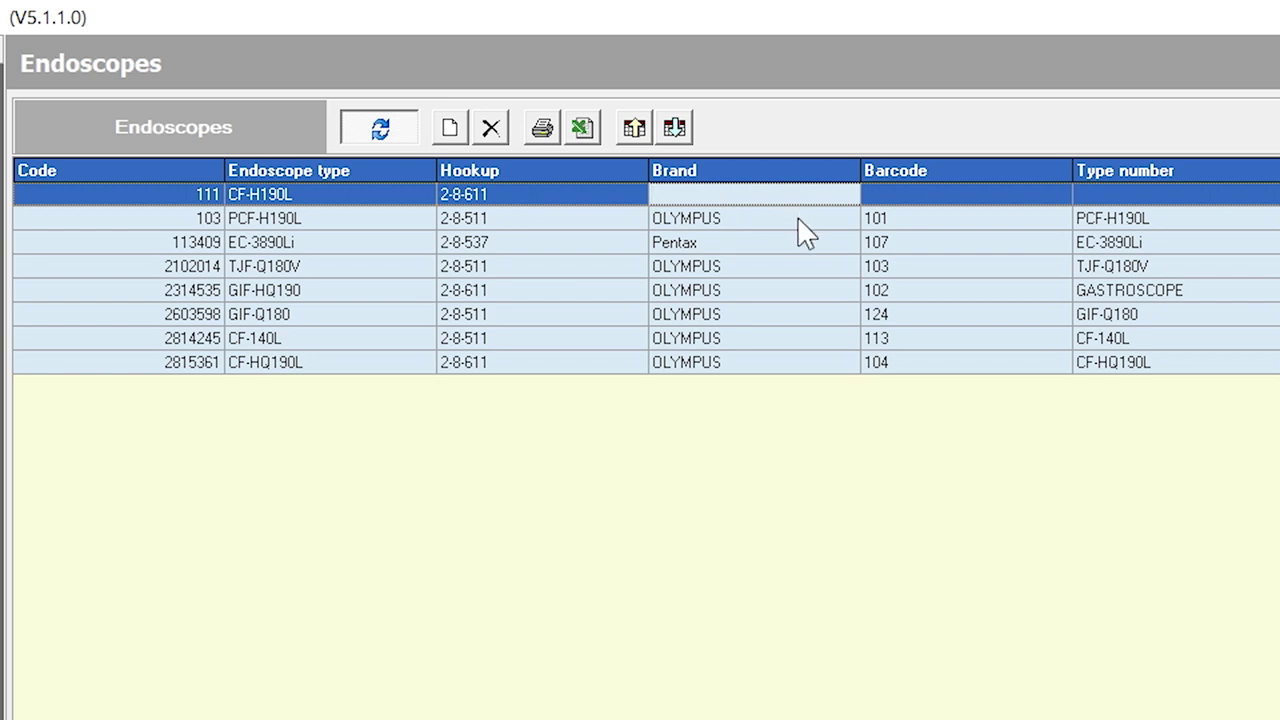
{"action": "type", "text": "Olympus"}
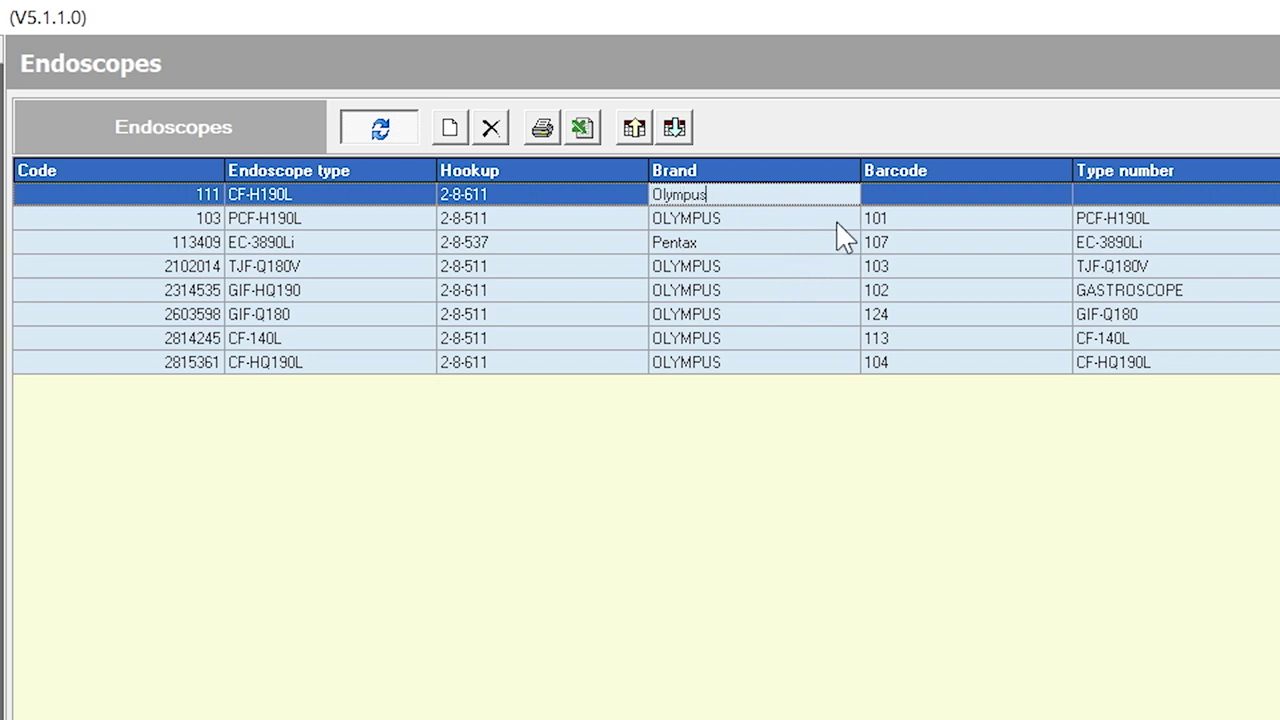
{"action": "left_click", "coordinate": [895, 194]}
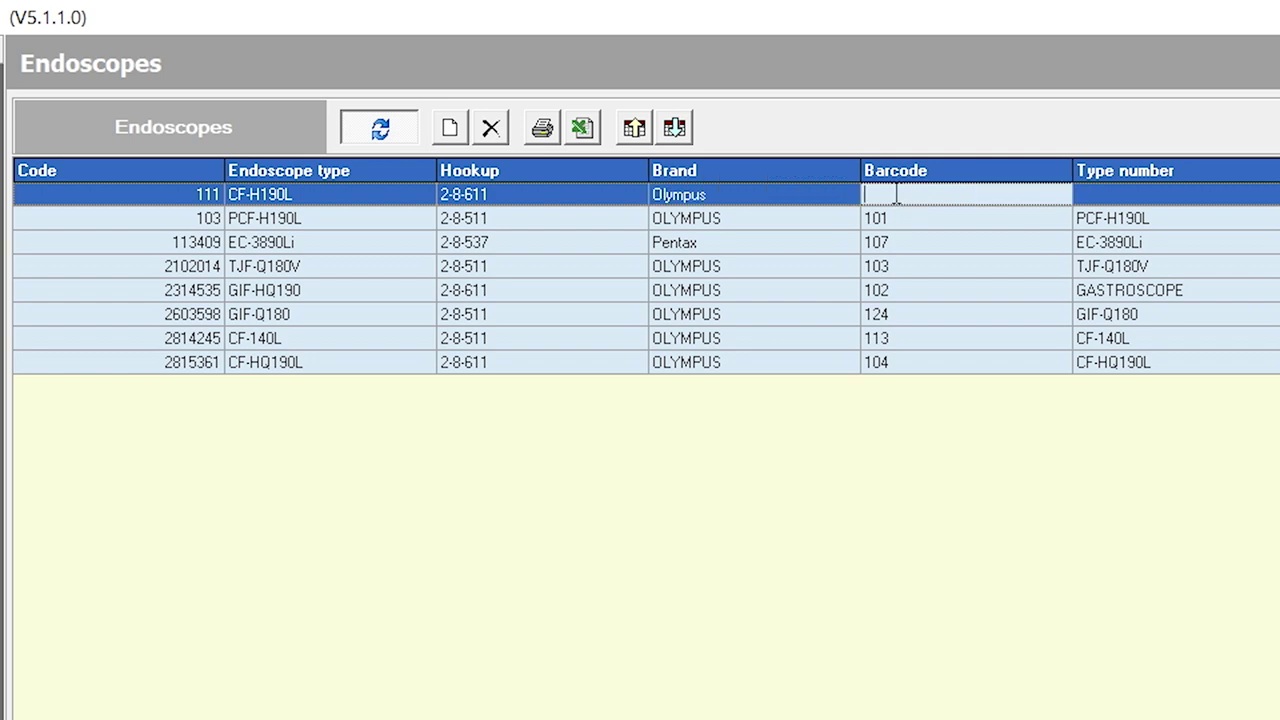
{"action": "type", "text": "122"}
- Copy CF-H190L from the Endoscope type field into the Type number field
{"action": "left_click", "coordinate": [1123, 195]}
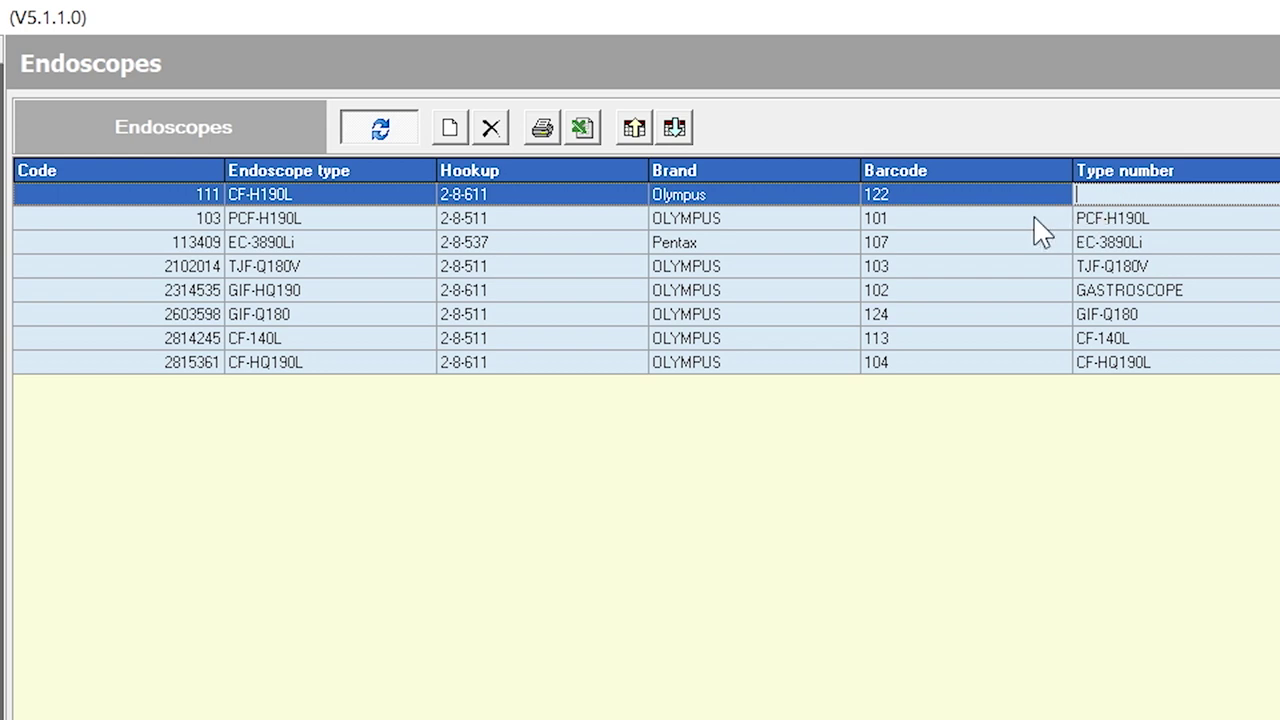
{"action": "left_click", "coordinate": [324, 194]}
{"action": "right_click", "coordinate": [324, 194]}
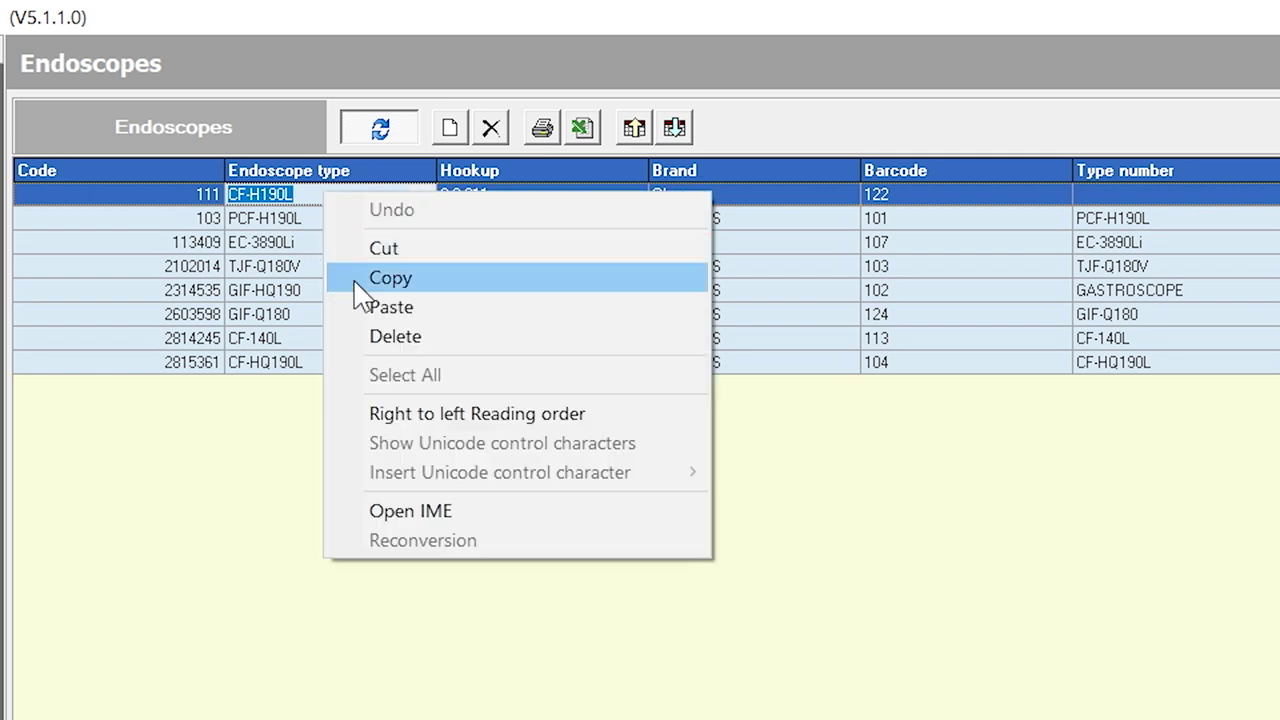
{"action": "left_click", "coordinate": [356, 280]}
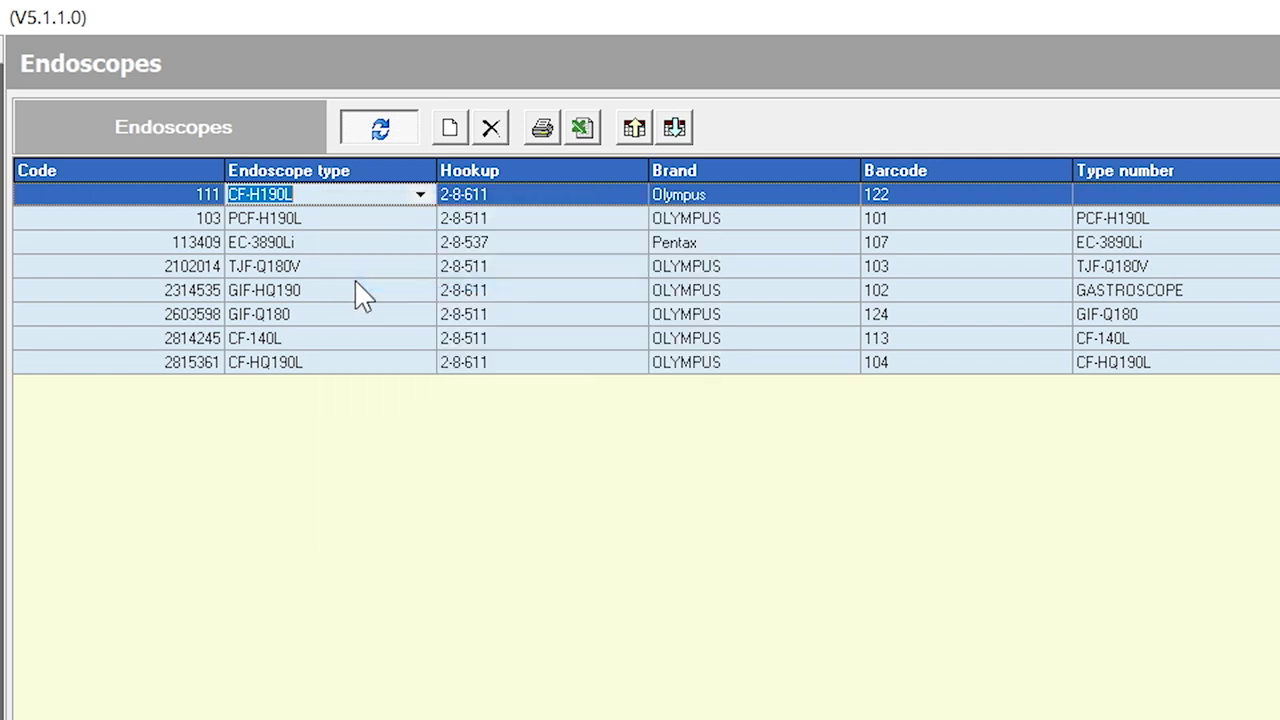
{"action": "left_click", "coordinate": [1086, 196]}
{"action": "right_click", "coordinate": [1086, 196]}
{"action": "left_click", "coordinate": [1123, 317]}
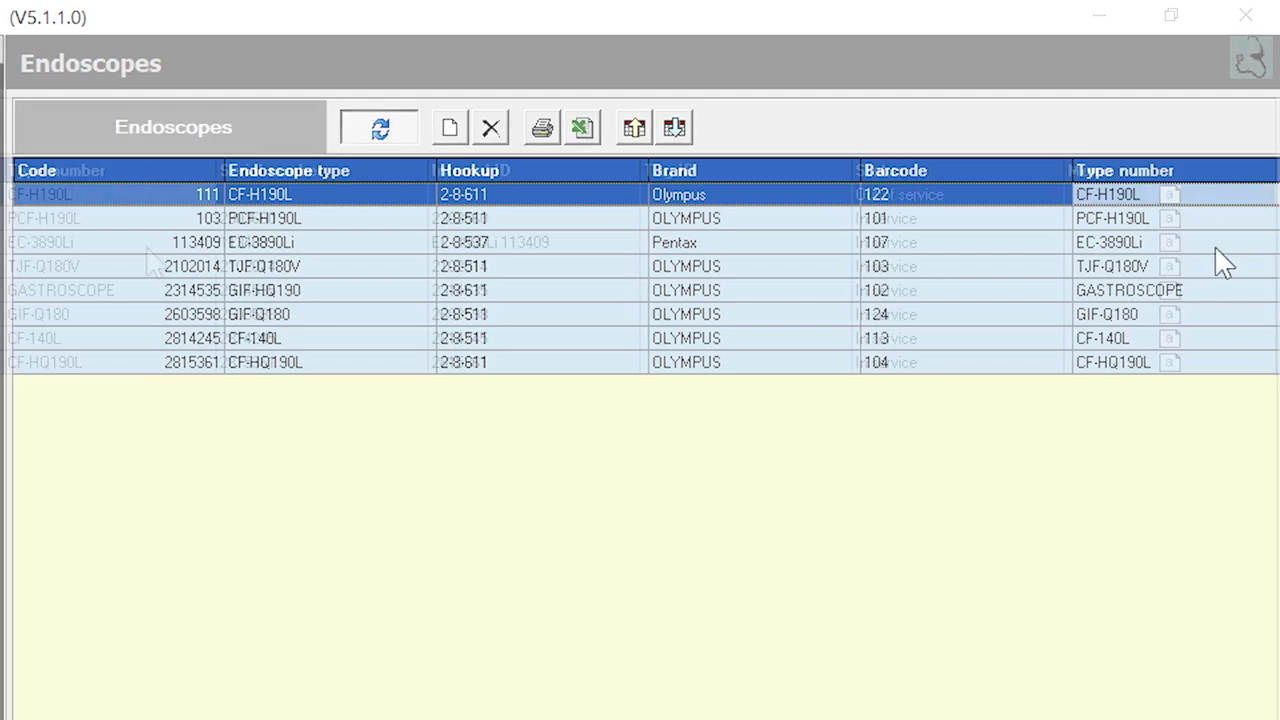
- Enter serial number 1234567 and internal ID 'CF-H190L 1234567'
{"action": "left_click", "coordinate": [268, 195]}
{"action": "type", "text": "1234567"}
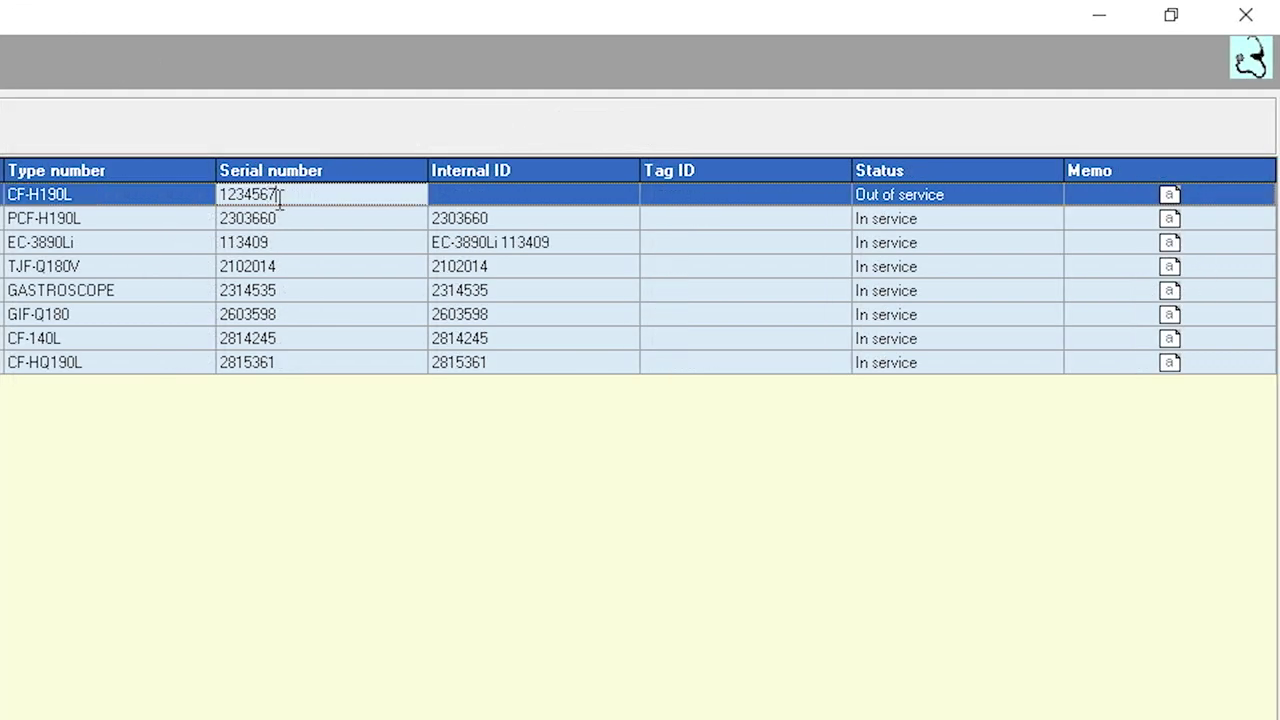
{"action": "left_click", "coordinate": [440, 195]}
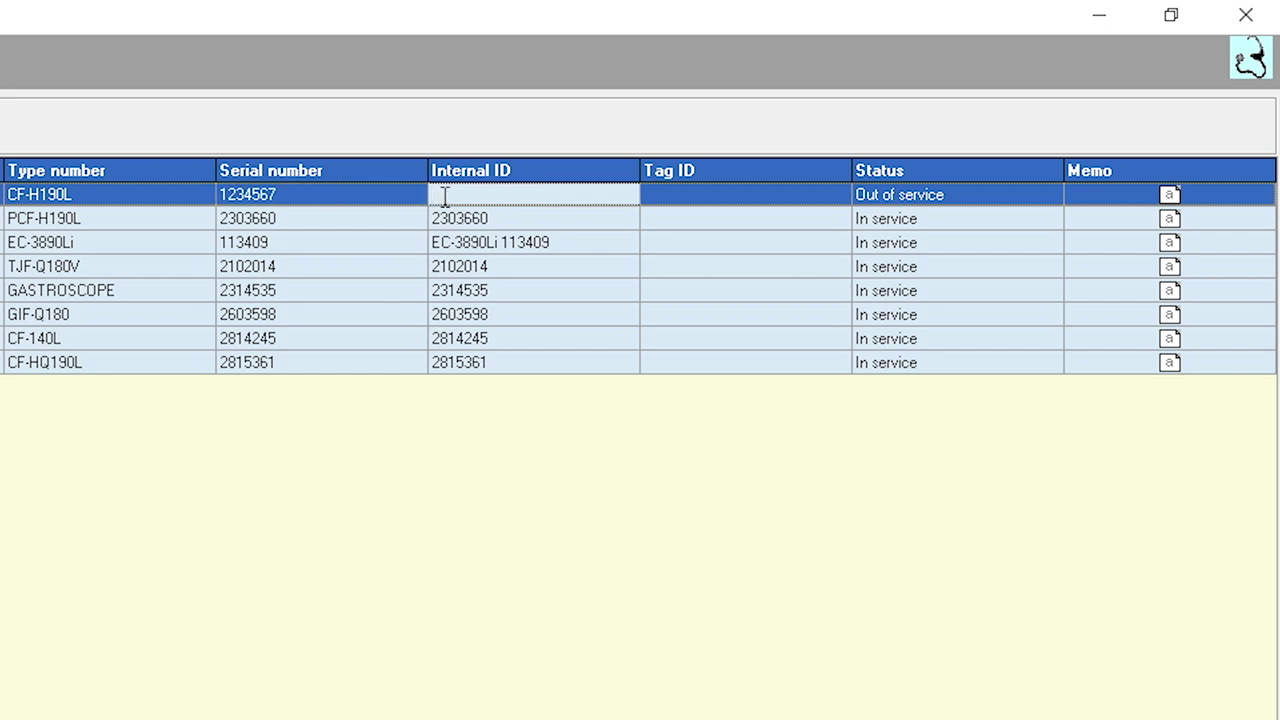
{"action": "type", "text": "CF-H190L 1234567"}
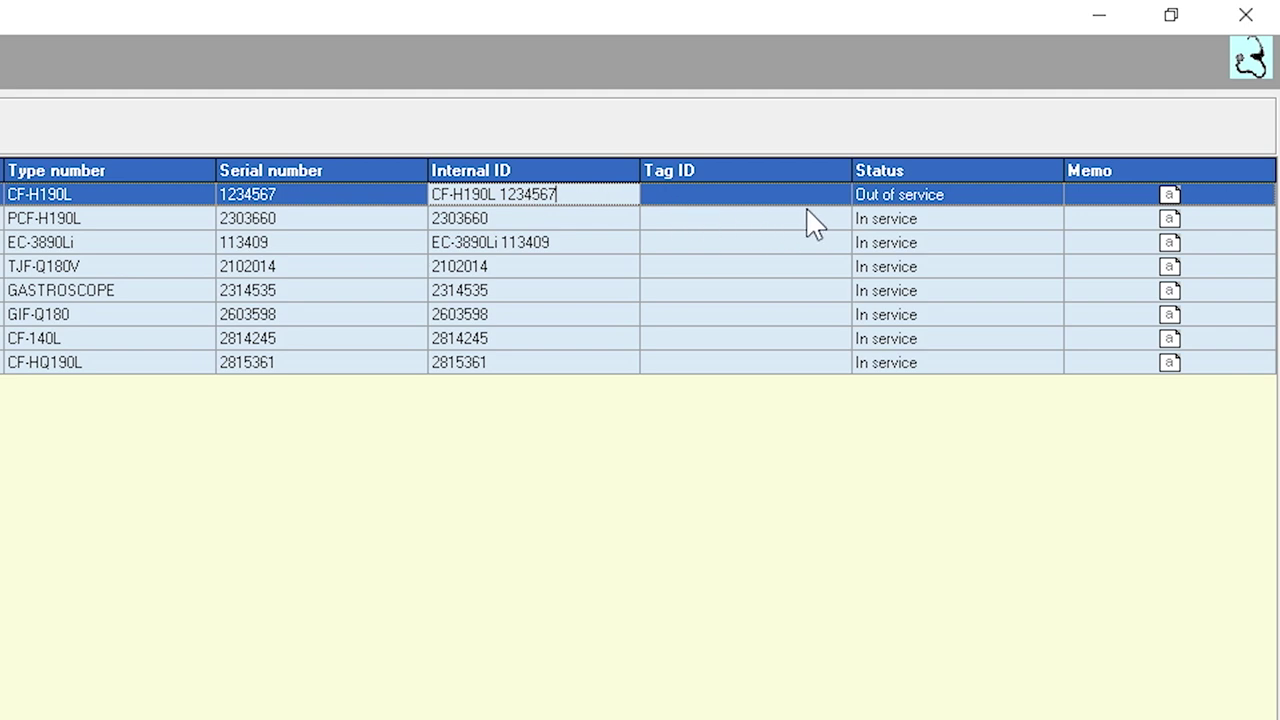
- Set the new endoscope's status to In service
{"action": "left_click", "coordinate": [795, 195]}
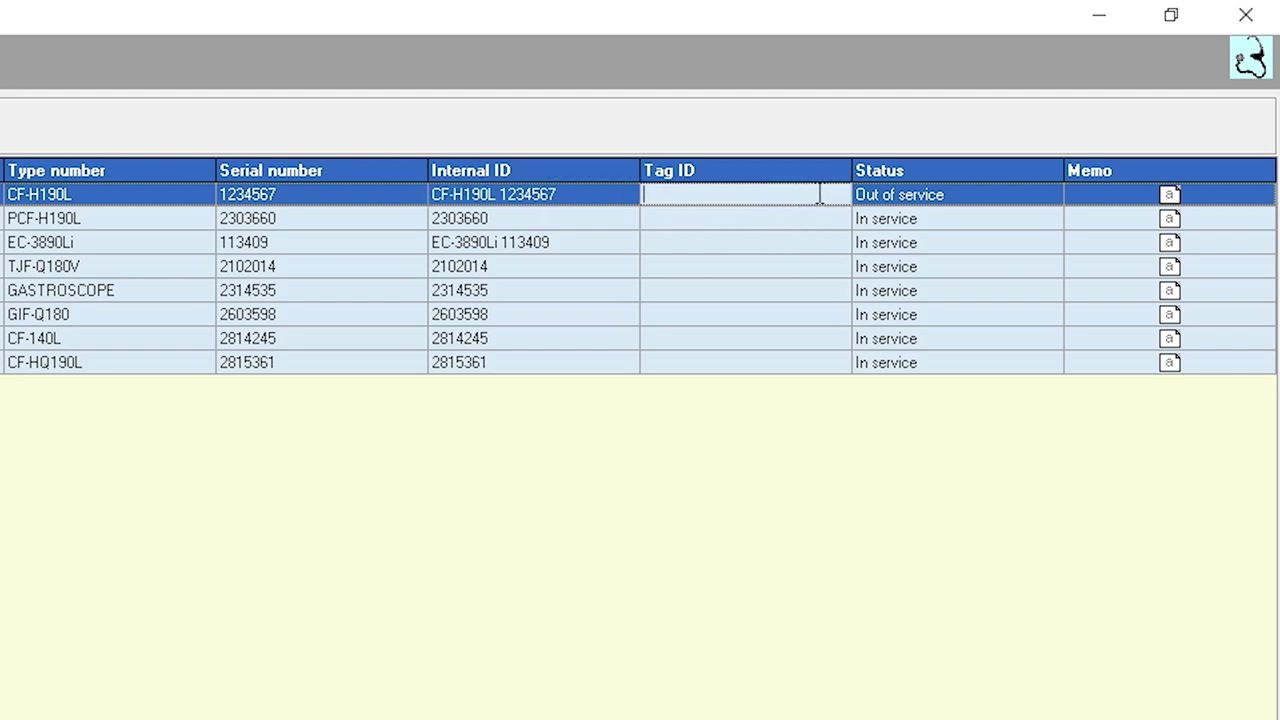
{"action": "left_click", "coordinate": [895, 197]}
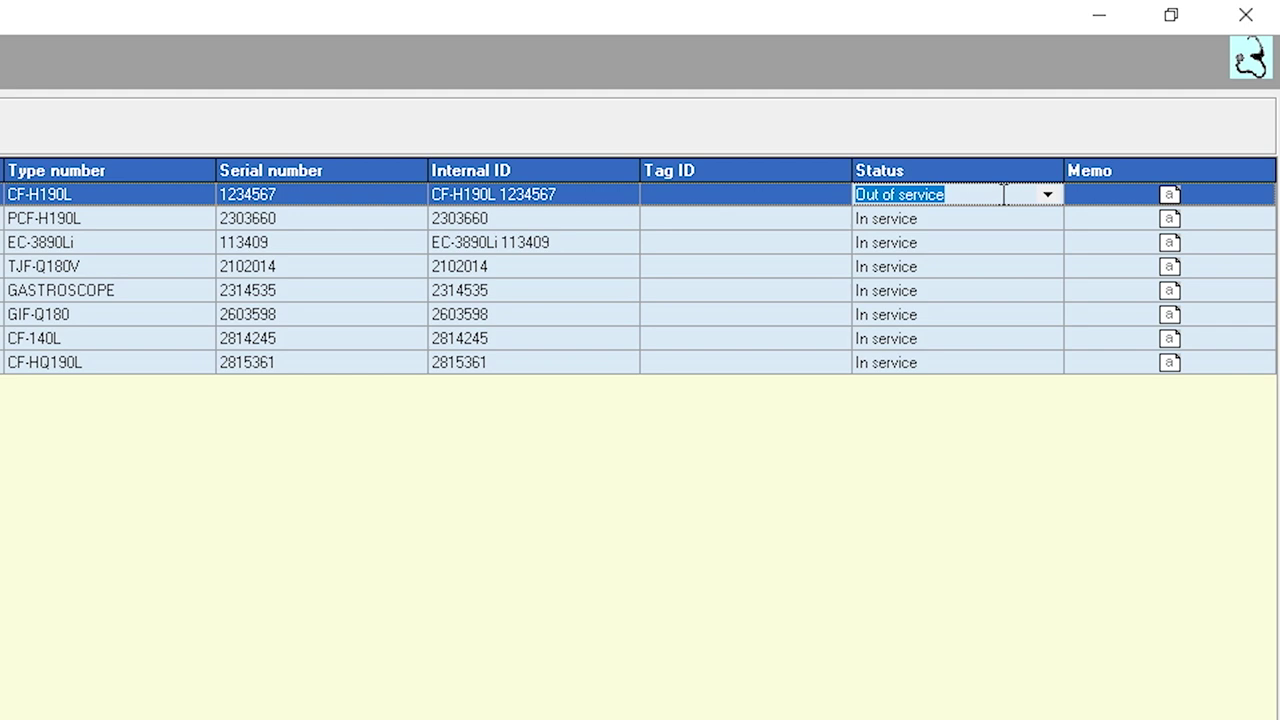
{"action": "left_click", "coordinate": [1048, 196]}
{"action": "key", "text": "Return"}
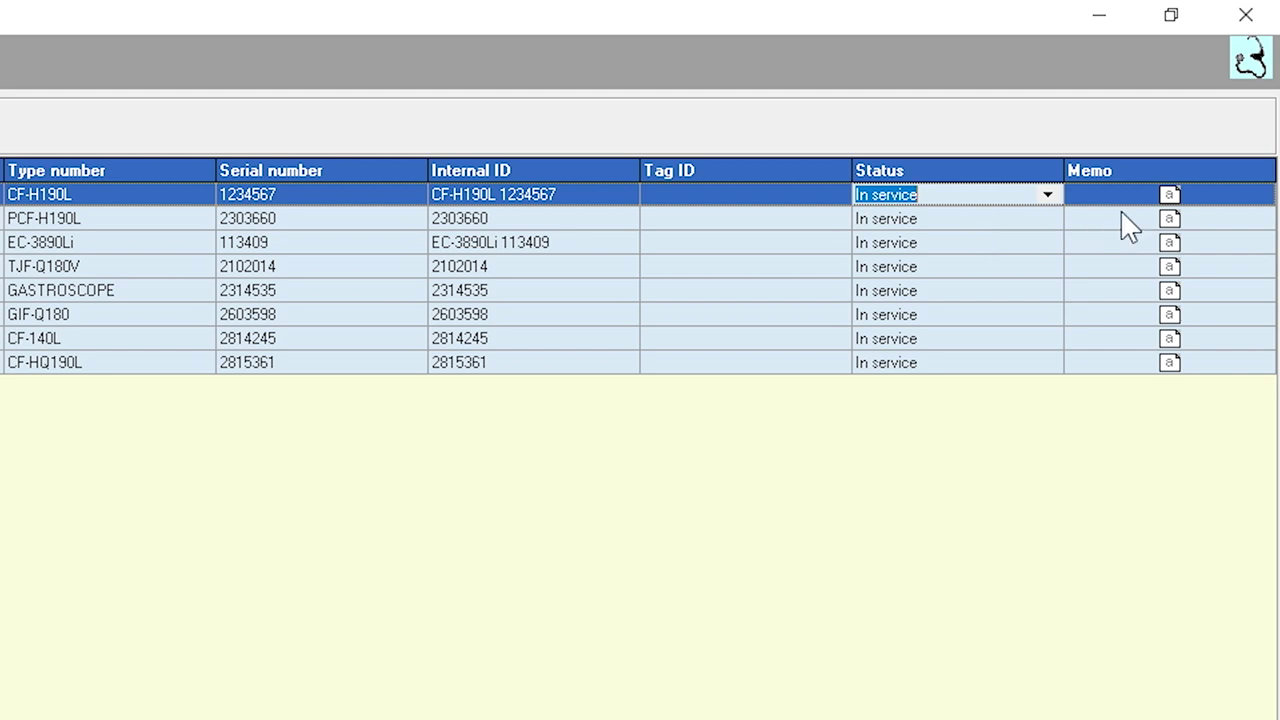
- Dismiss the memo editor without a memo and commit the record by leaving its row
{"action": "left_click", "coordinate": [1173, 196]}
{"action": "left_click", "coordinate": [1157, 198]}
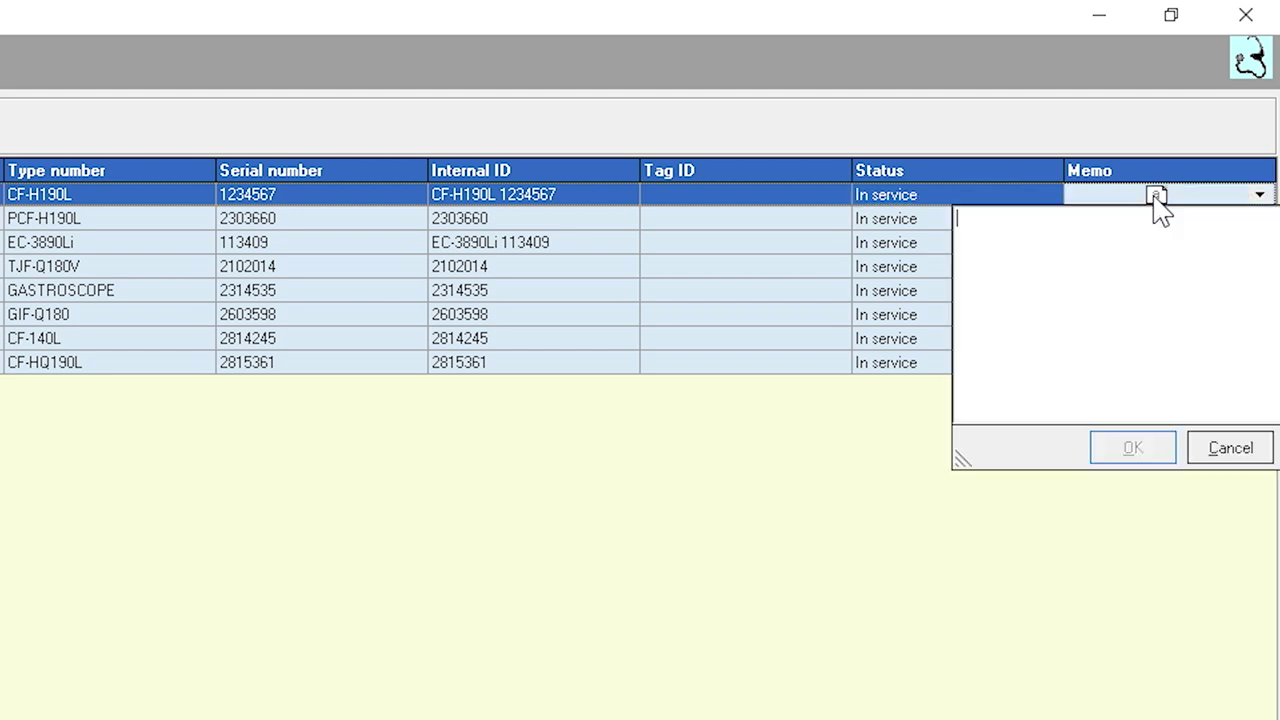
{"action": "left_click", "coordinate": [1240, 452]}
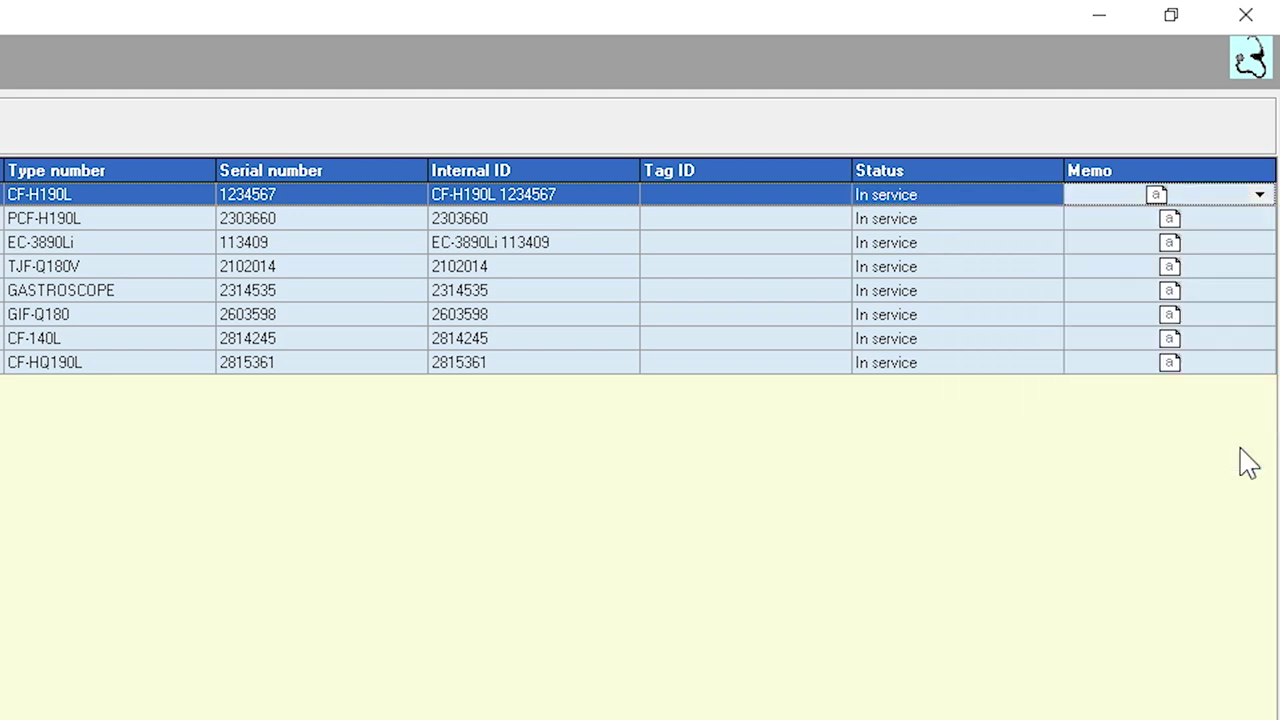
{"action": "left_click", "coordinate": [764, 266]}
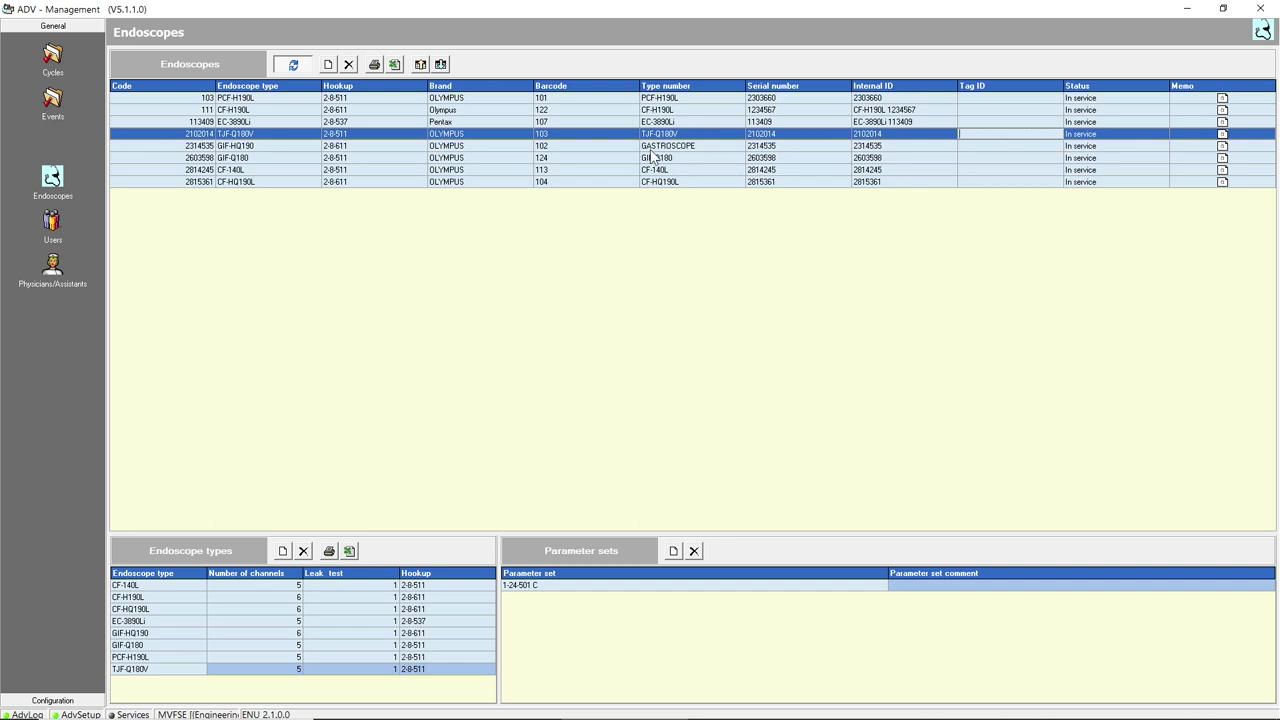
- Change endoscope 2314535's barcode from 102 to 234, then switch editing off
{"action": "left_click", "coordinate": [294, 66]}
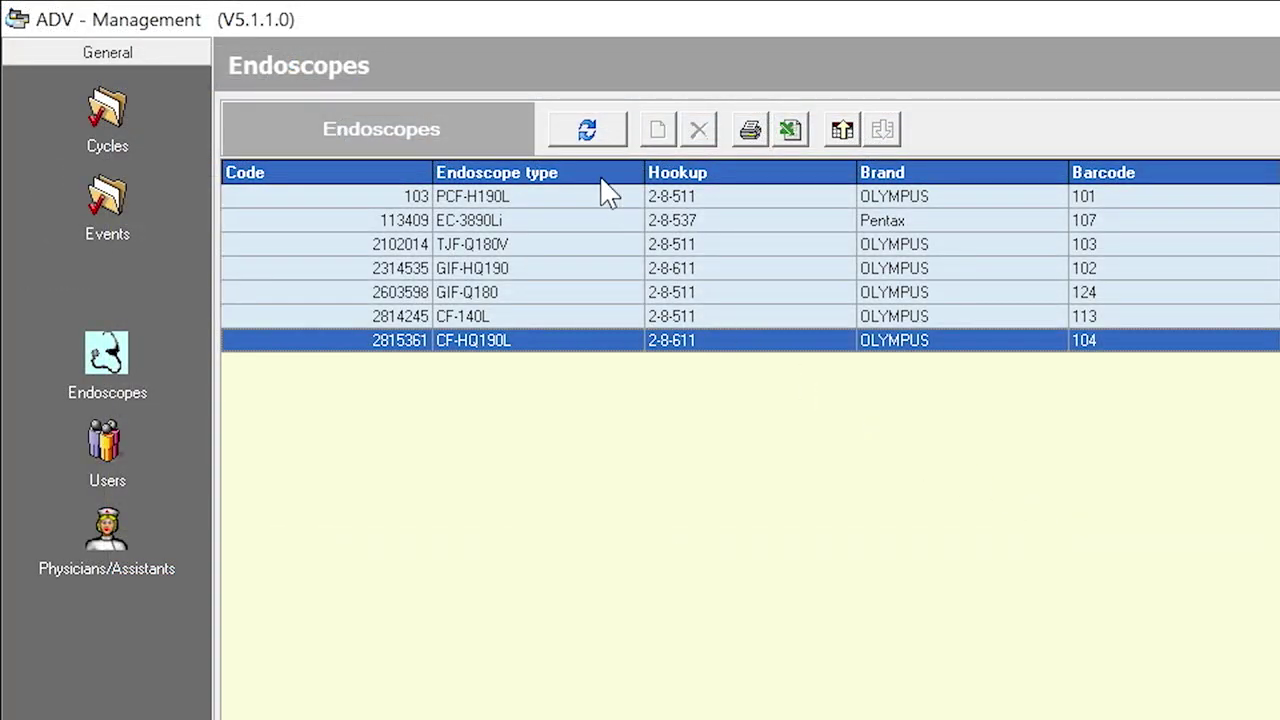
{"action": "left_click", "coordinate": [588, 132]}
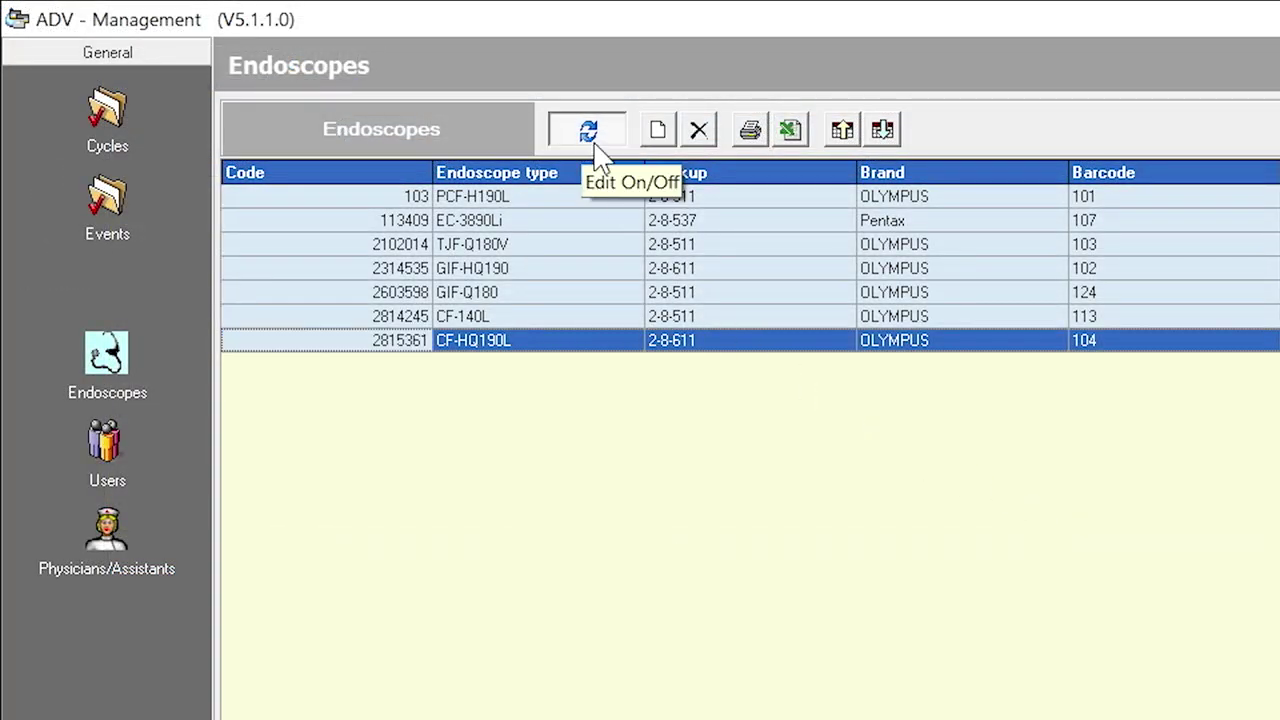
{"action": "left_click", "coordinate": [1120, 270]}
{"action": "type", "text": "234"}
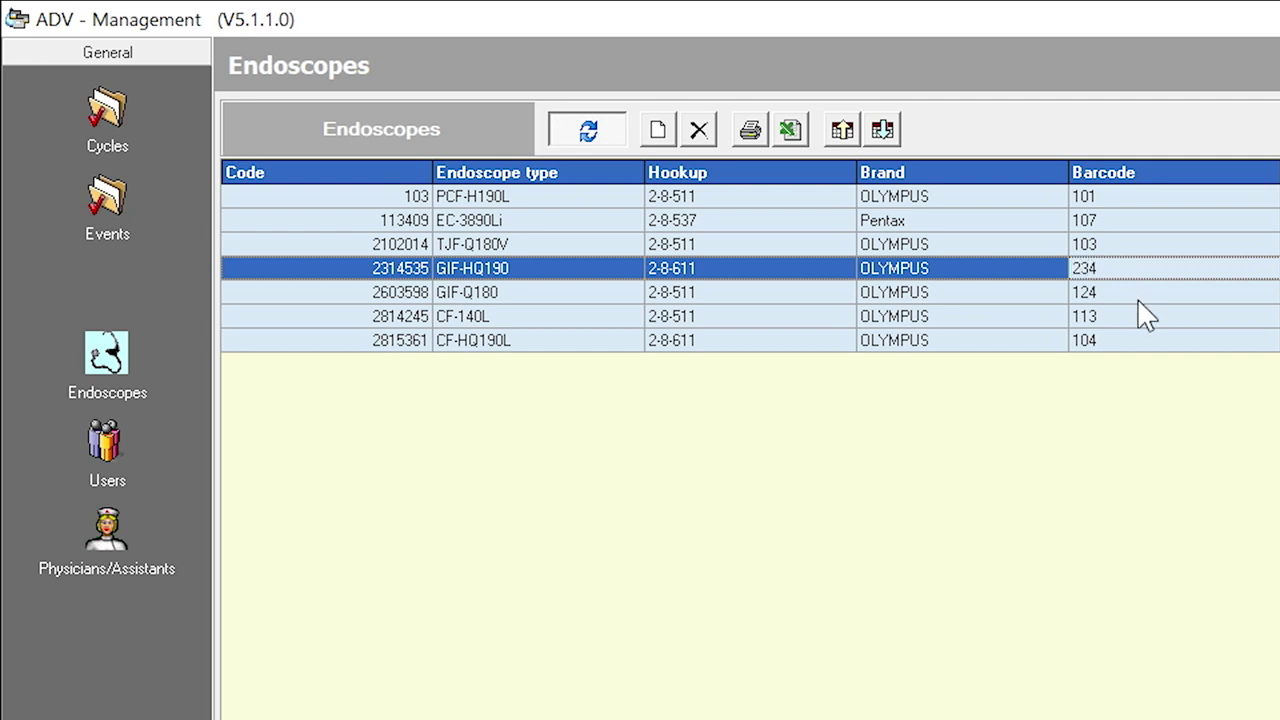
{"action": "left_click", "coordinate": [1140, 294]}
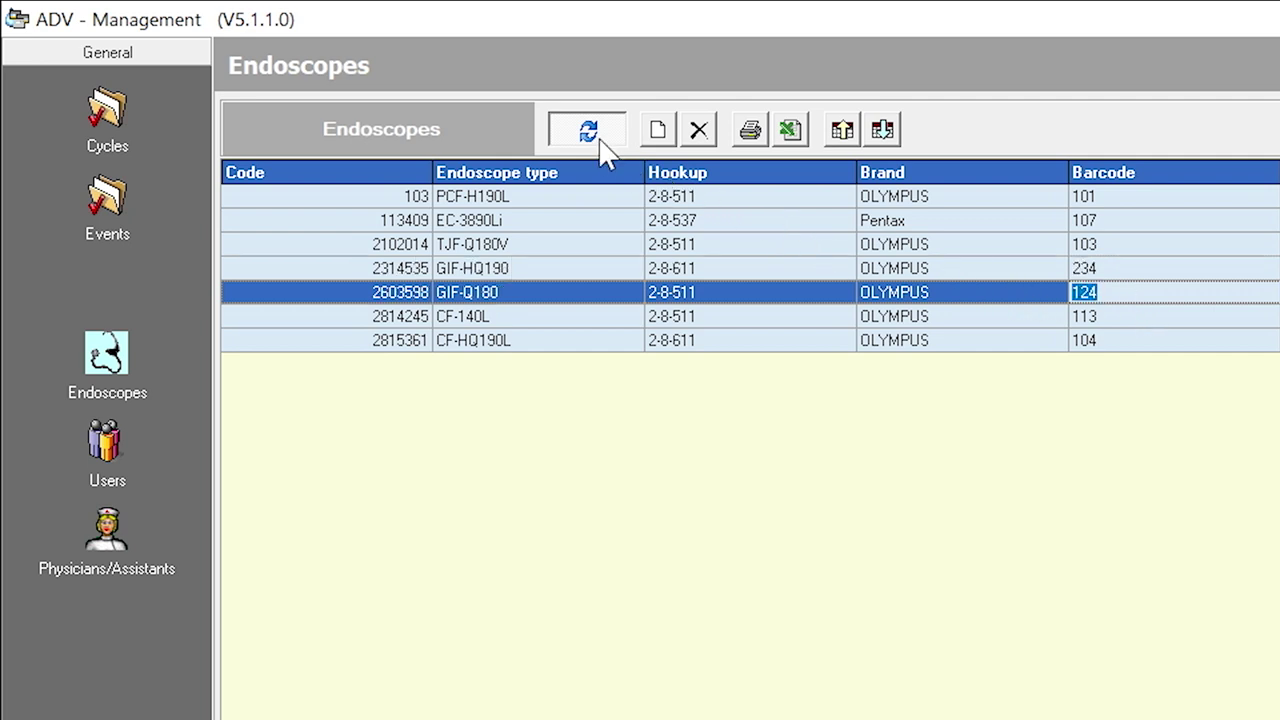
{"action": "left_click", "coordinate": [590, 132]}
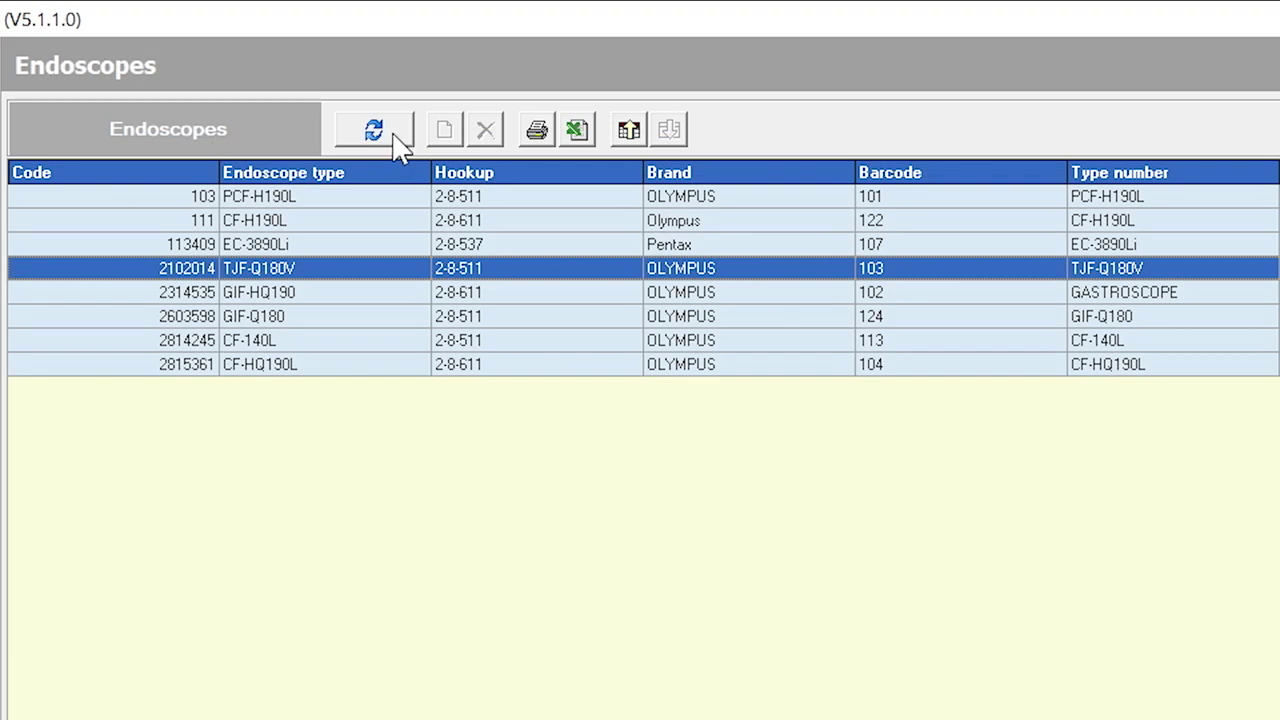
- Delete endoscope 111 in edit mode, confirm the deletion, and switch editing off
{"action": "left_click", "coordinate": [397, 140]}
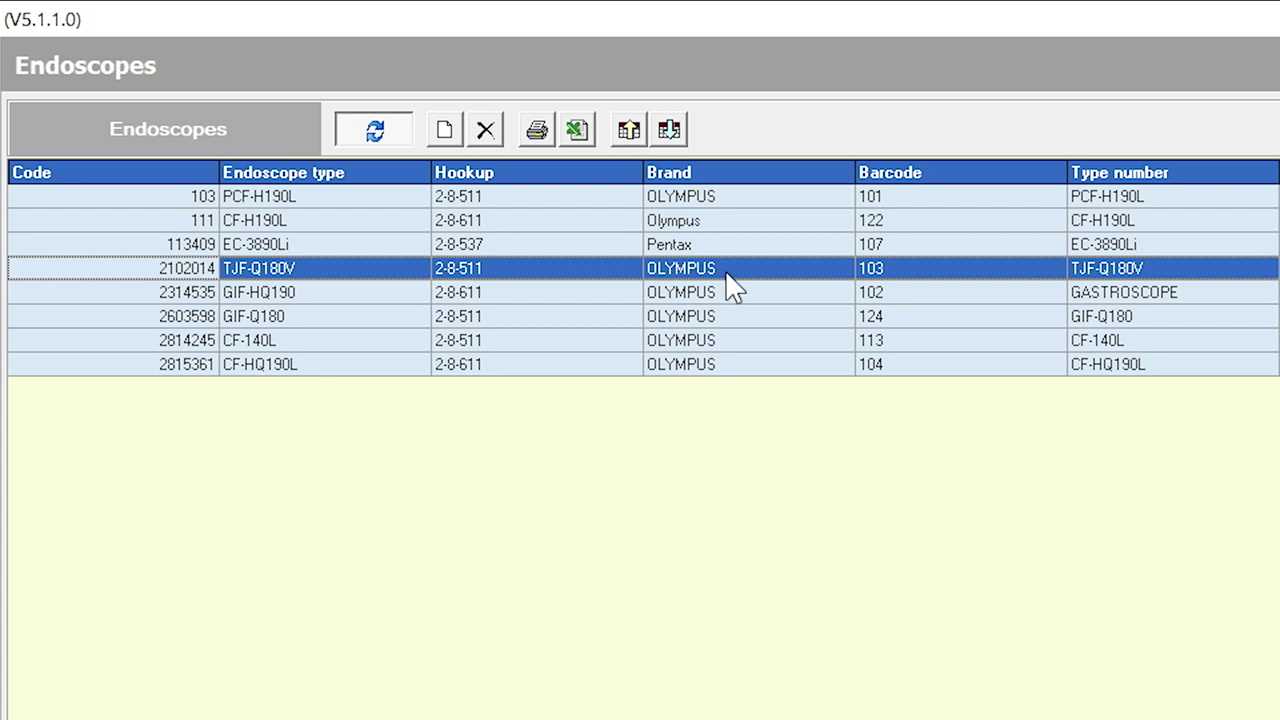
{"action": "left_click", "coordinate": [1232, 220]}
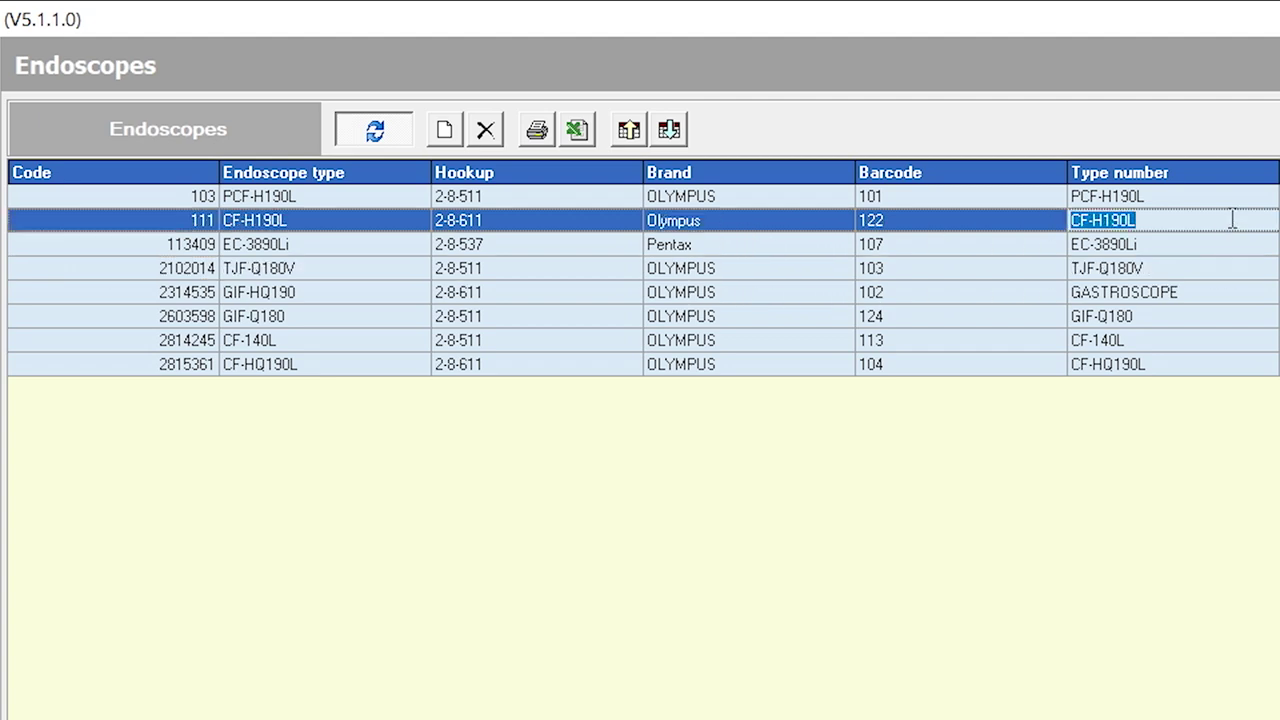
{"action": "left_click", "coordinate": [485, 130]}
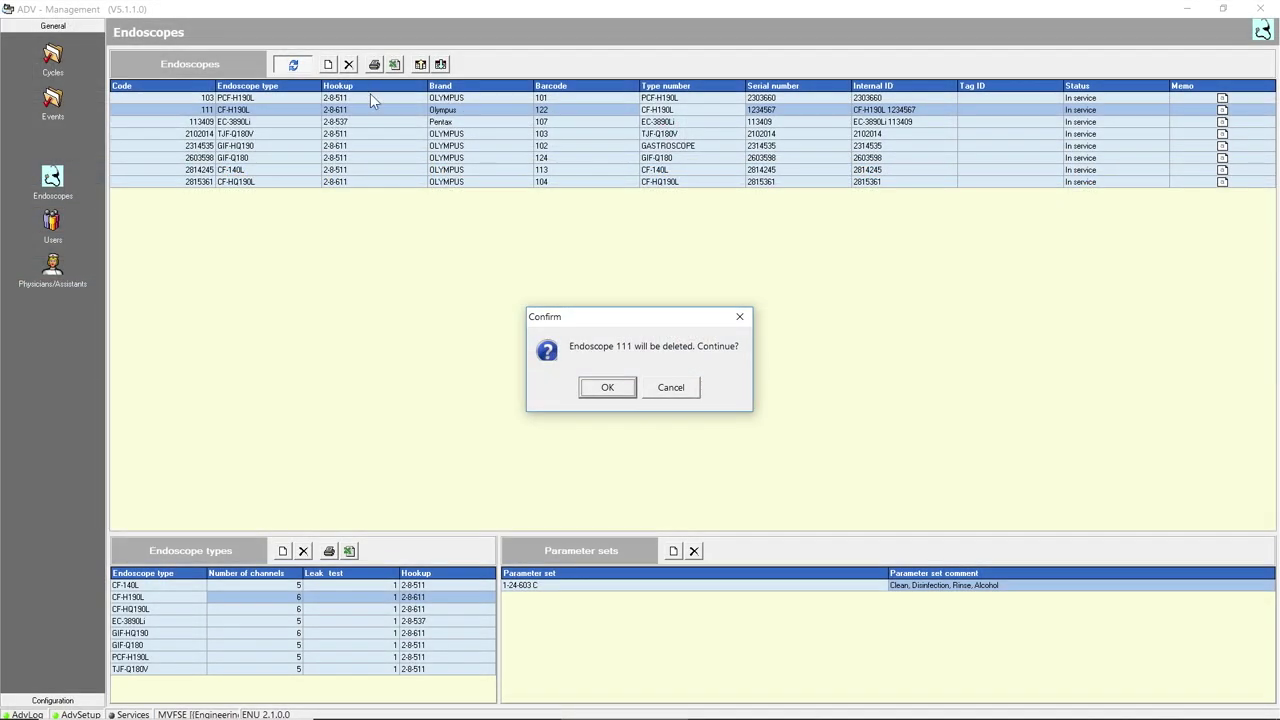
{"action": "left_click", "coordinate": [606, 390]}
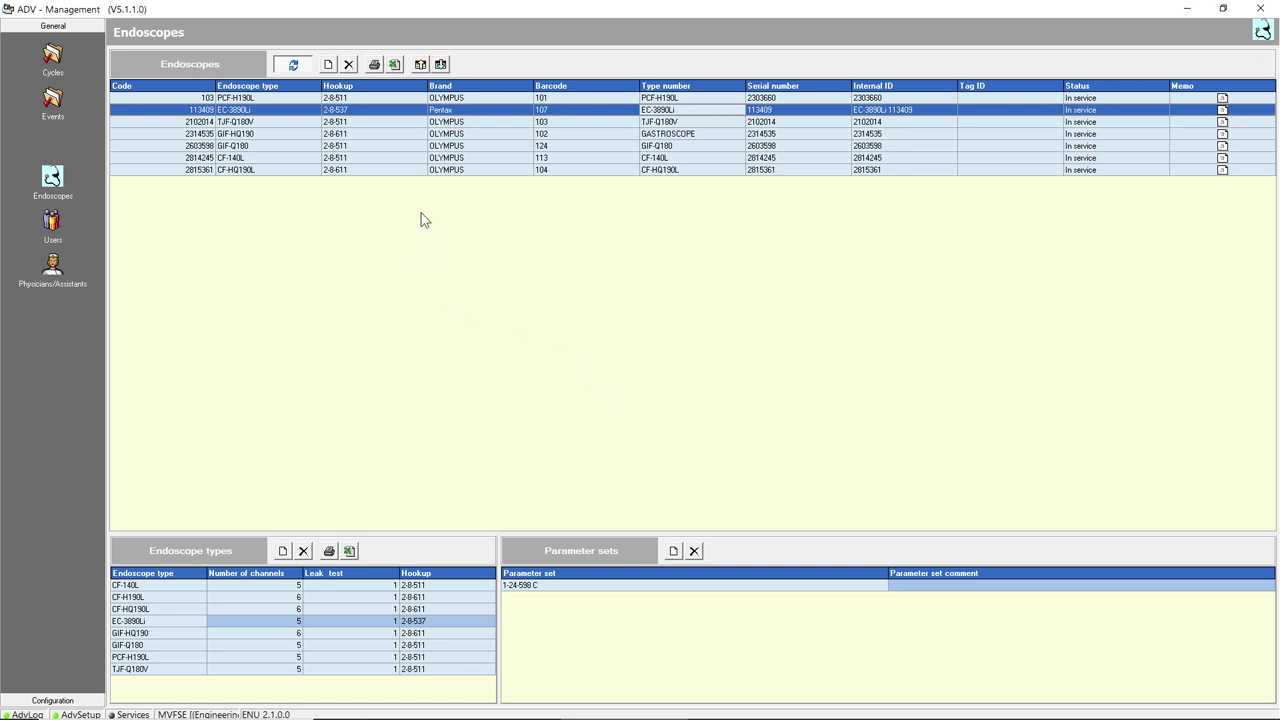
{"action": "left_click", "coordinate": [297, 64]}
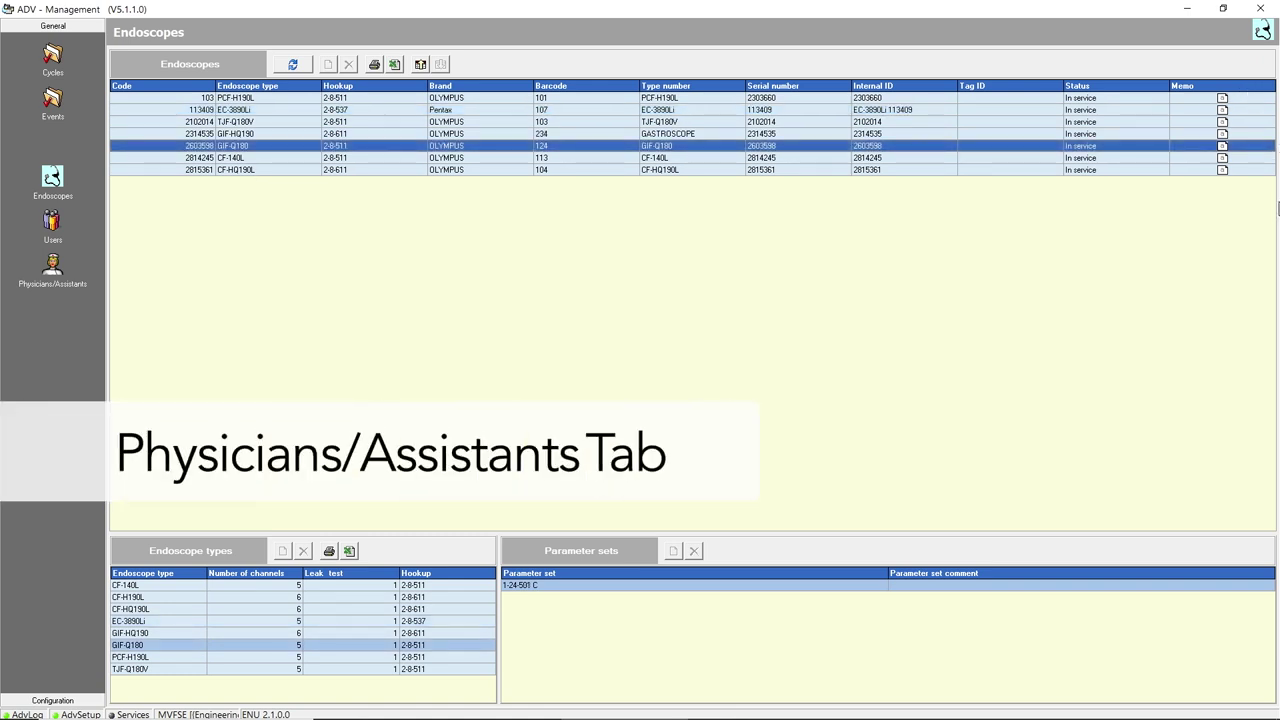
- Switch to the Physicians/Assistants page showing the two existing physicians
{"action": "left_click", "coordinate": [62, 289]}
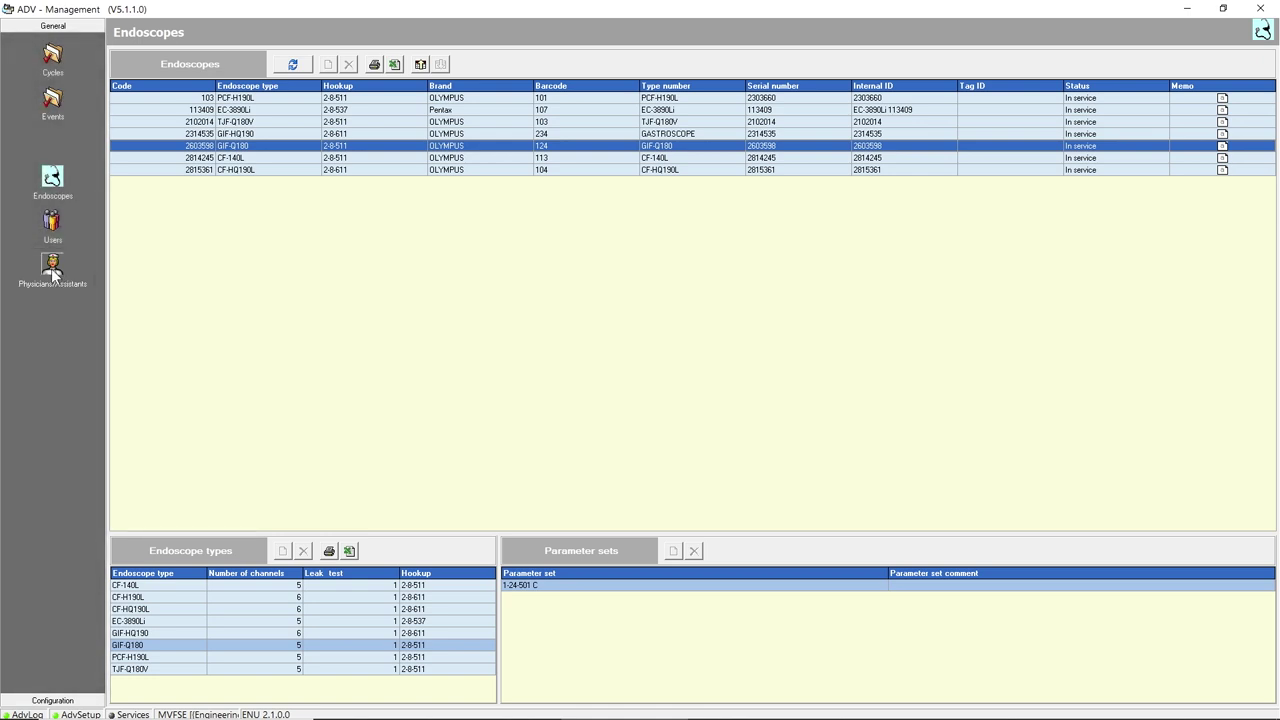
{"action": "left_click", "coordinate": [53, 268]}
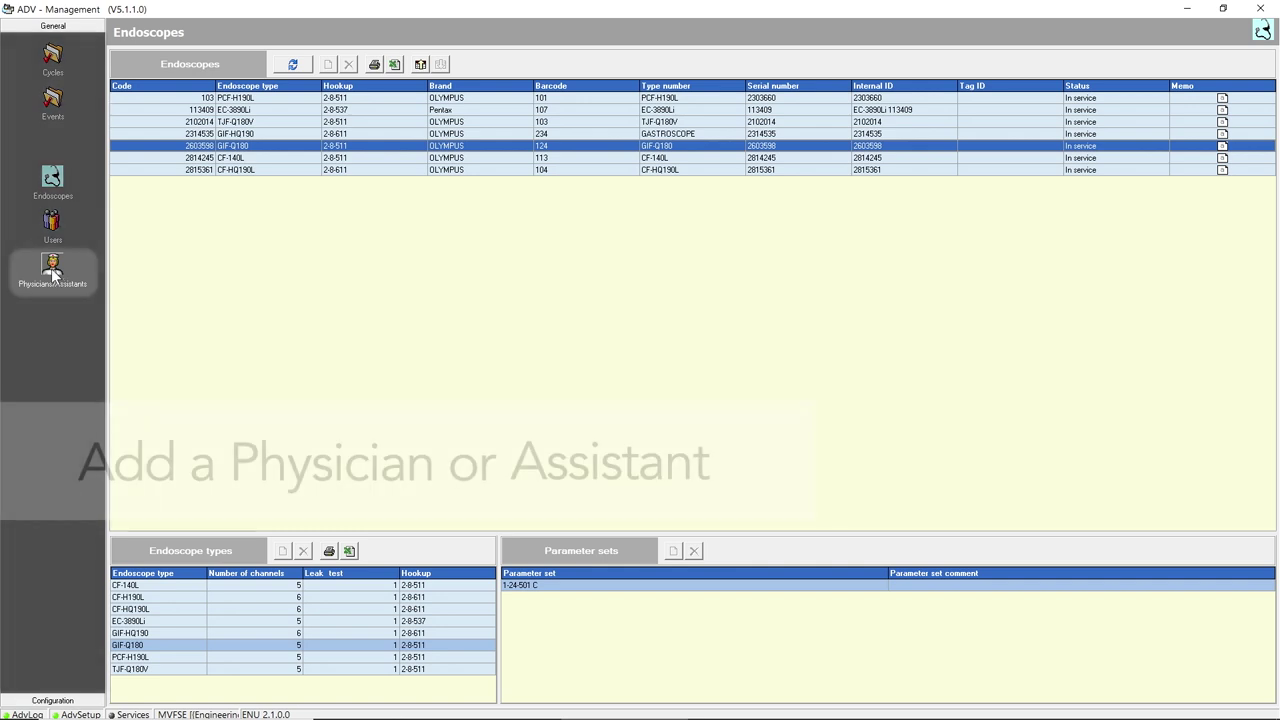
{"action": "left_click", "coordinate": [52, 268]}
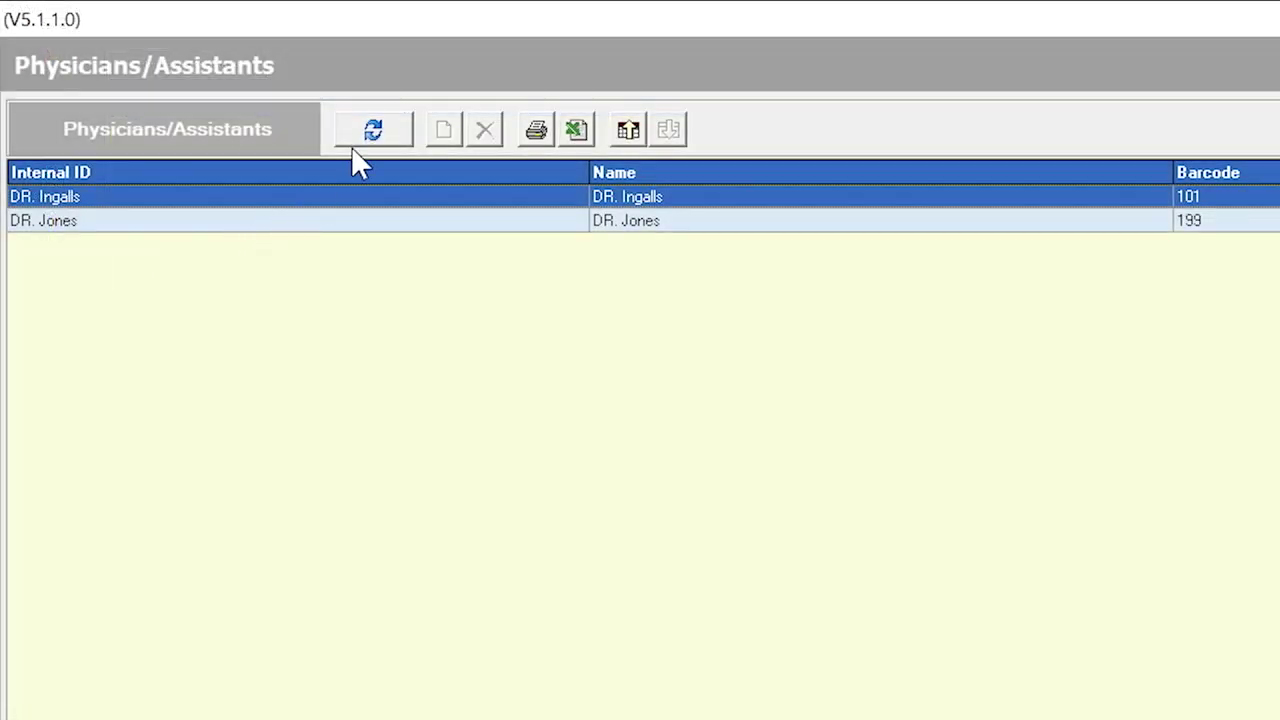
- Add a new physician entry, entering the physician's name as internal ID and copying it into Name
{"action": "left_click", "coordinate": [366, 140]}
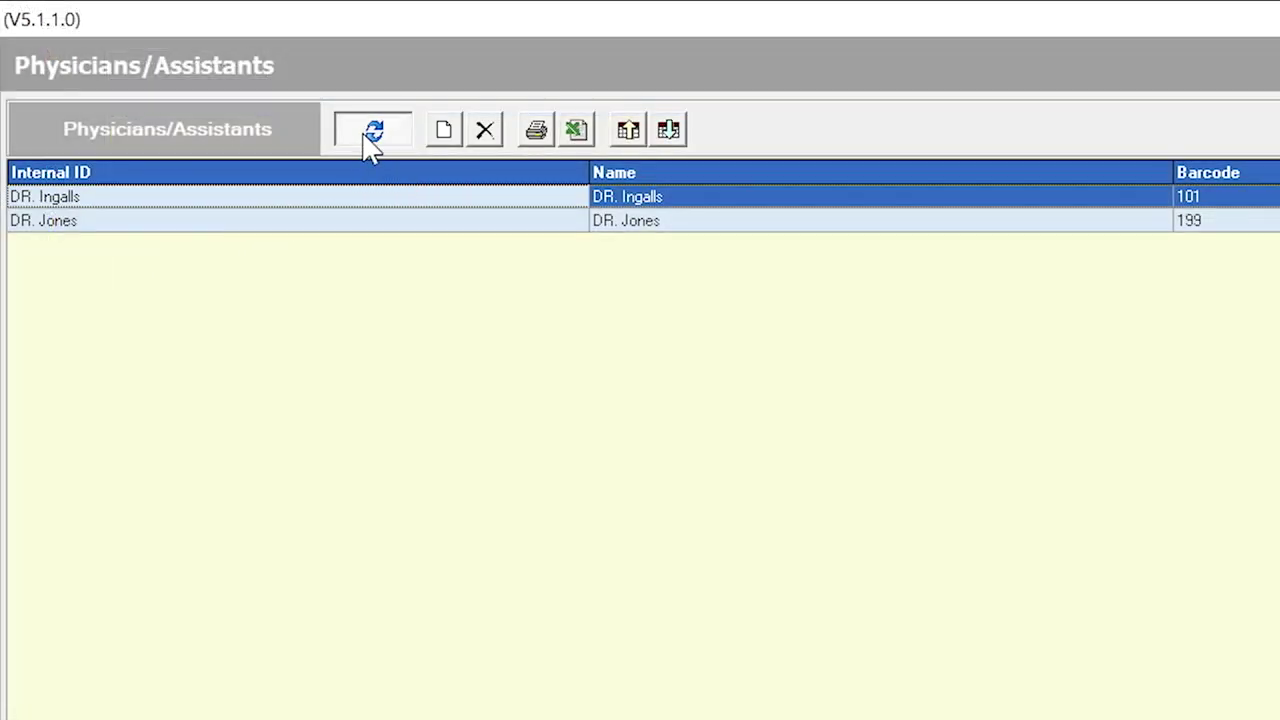
{"action": "left_click", "coordinate": [444, 131]}
{"action": "left_click", "coordinate": [214, 199]}
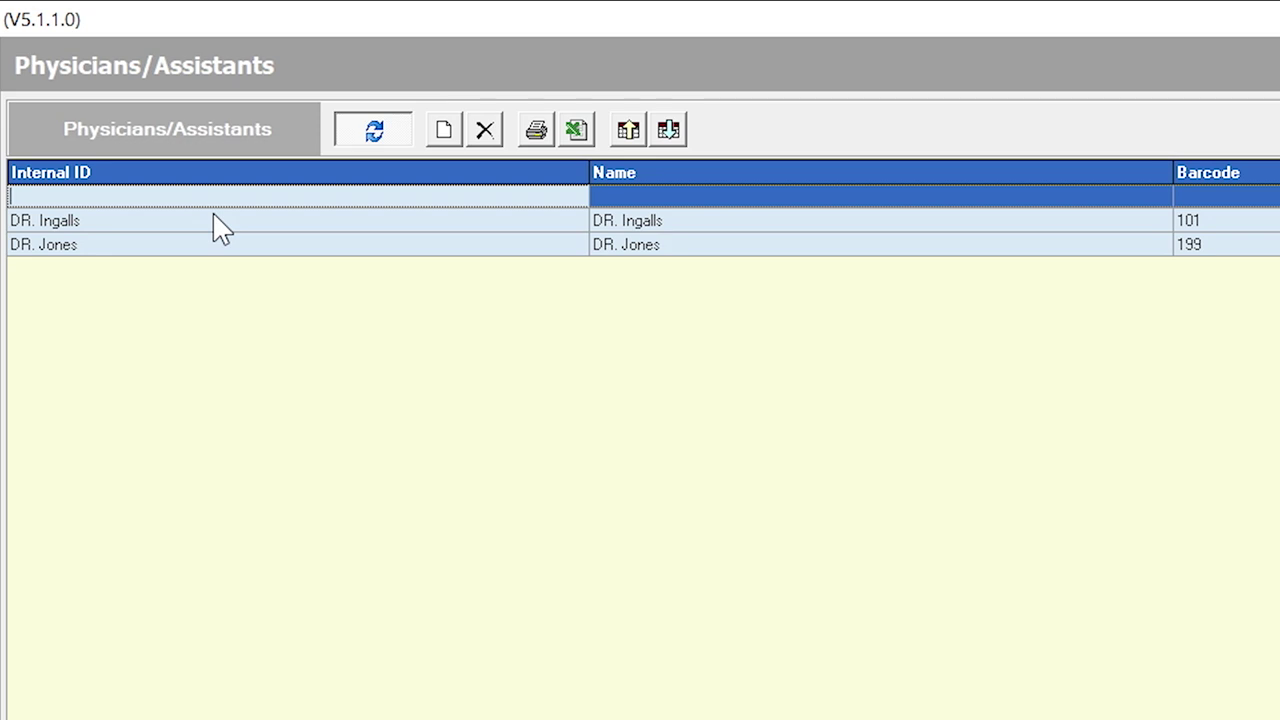
{"action": "type", "text": "Dr. Smith"}
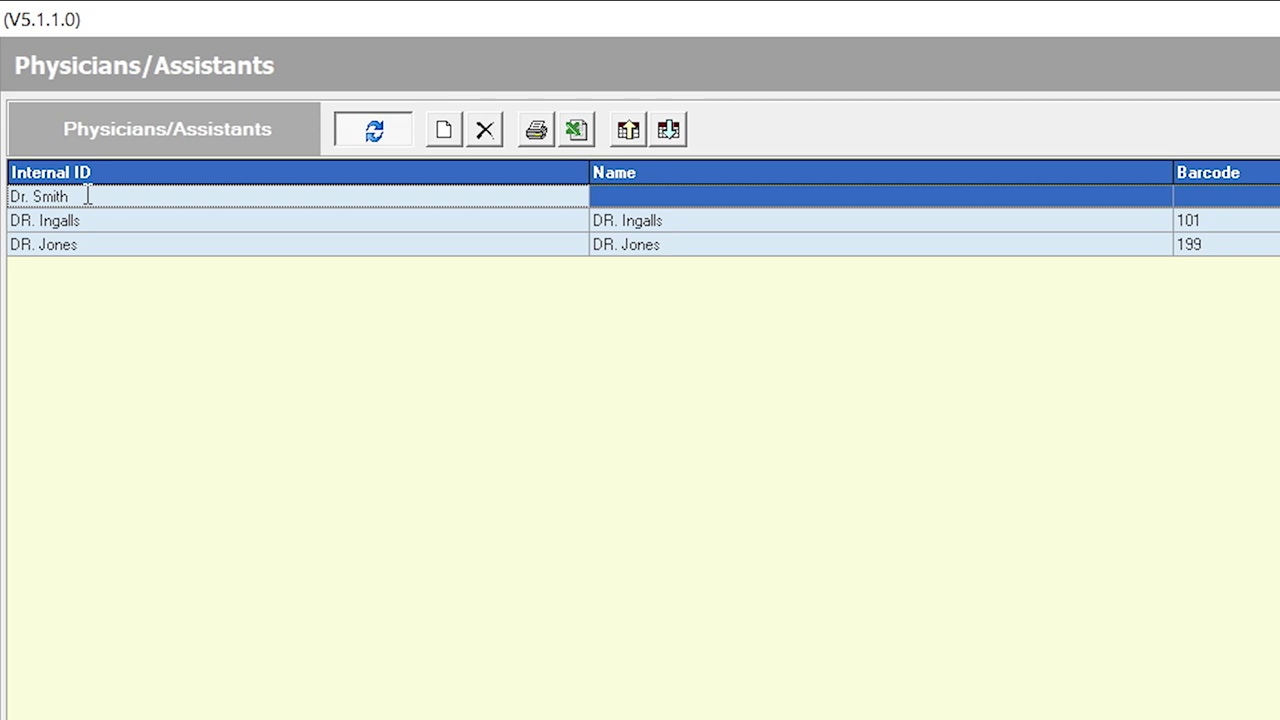
{"action": "left_click_drag", "start_coordinate": [82, 196], "coordinate": [6, 198]}
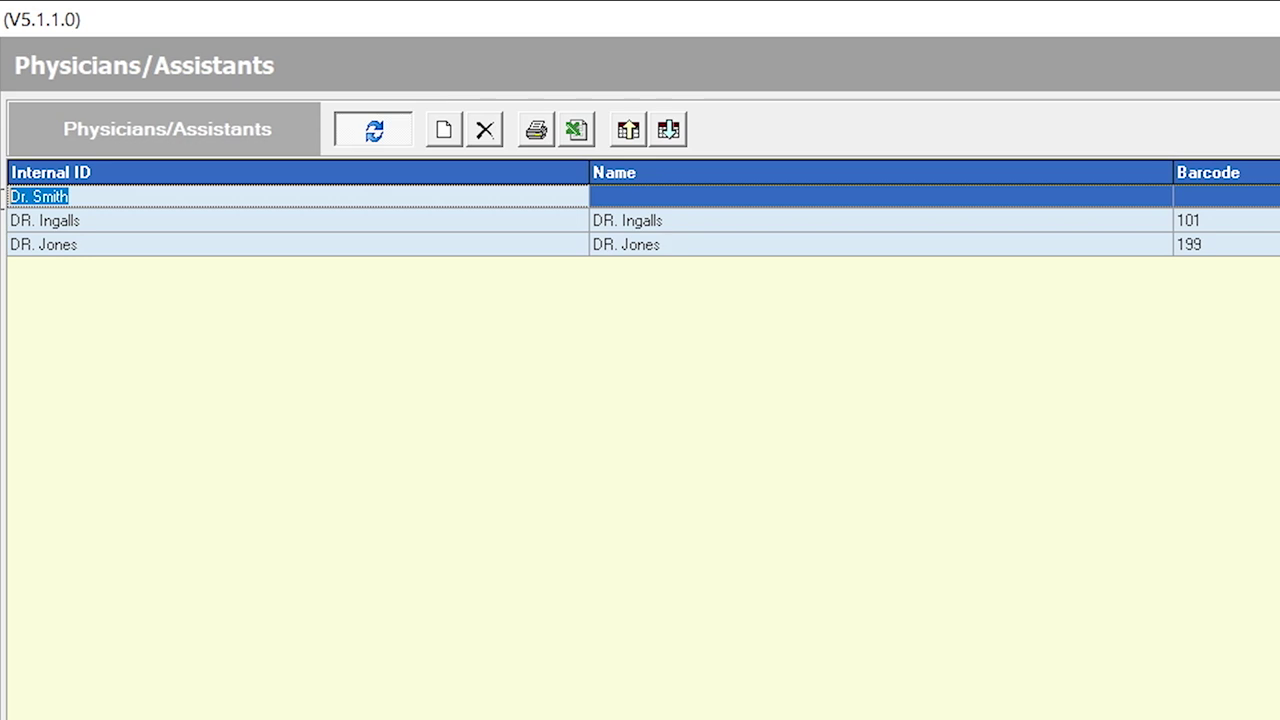
{"action": "right_click", "coordinate": [40, 190]}
{"action": "left_click", "coordinate": [95, 276]}
{"action": "left_click", "coordinate": [637, 198]}
{"action": "right_click", "coordinate": [640, 202]}
{"action": "left_click", "coordinate": [695, 314]}
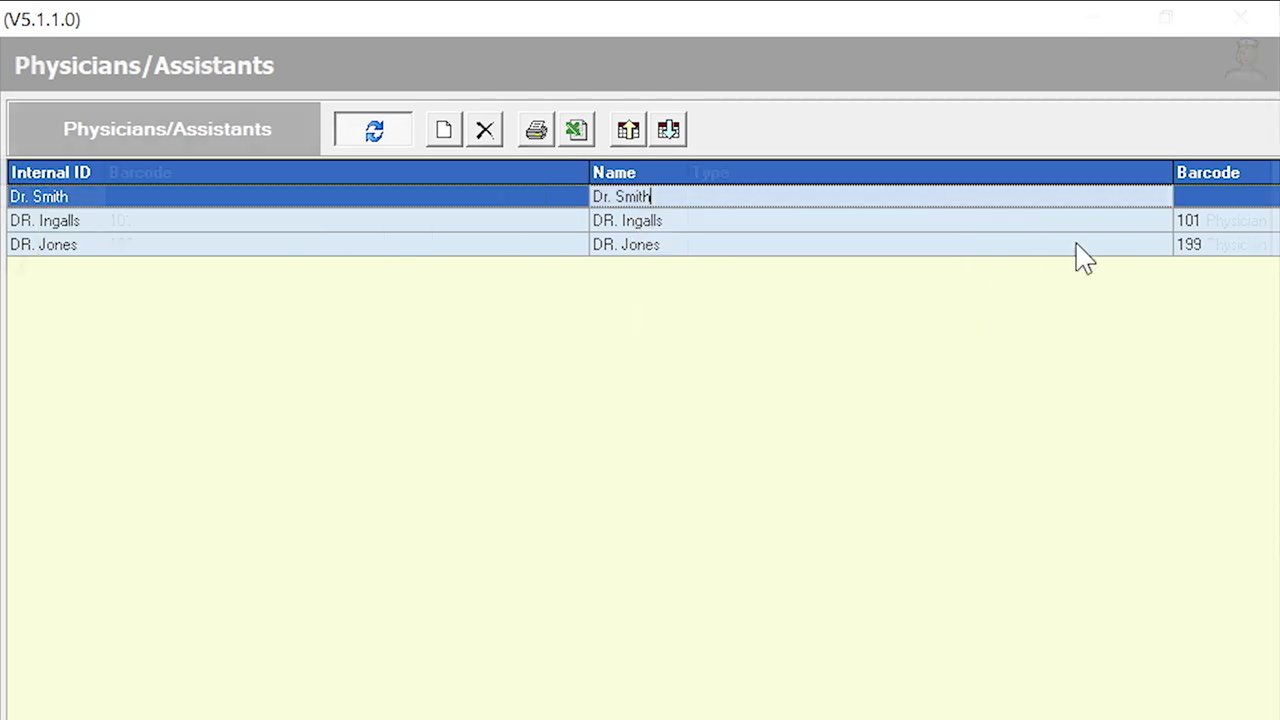
- Give the new entry barcode 198 and type Physician, then save by turning editing off
{"action": "left_click", "coordinate": [144, 197]}
{"action": "type", "text": "198"}
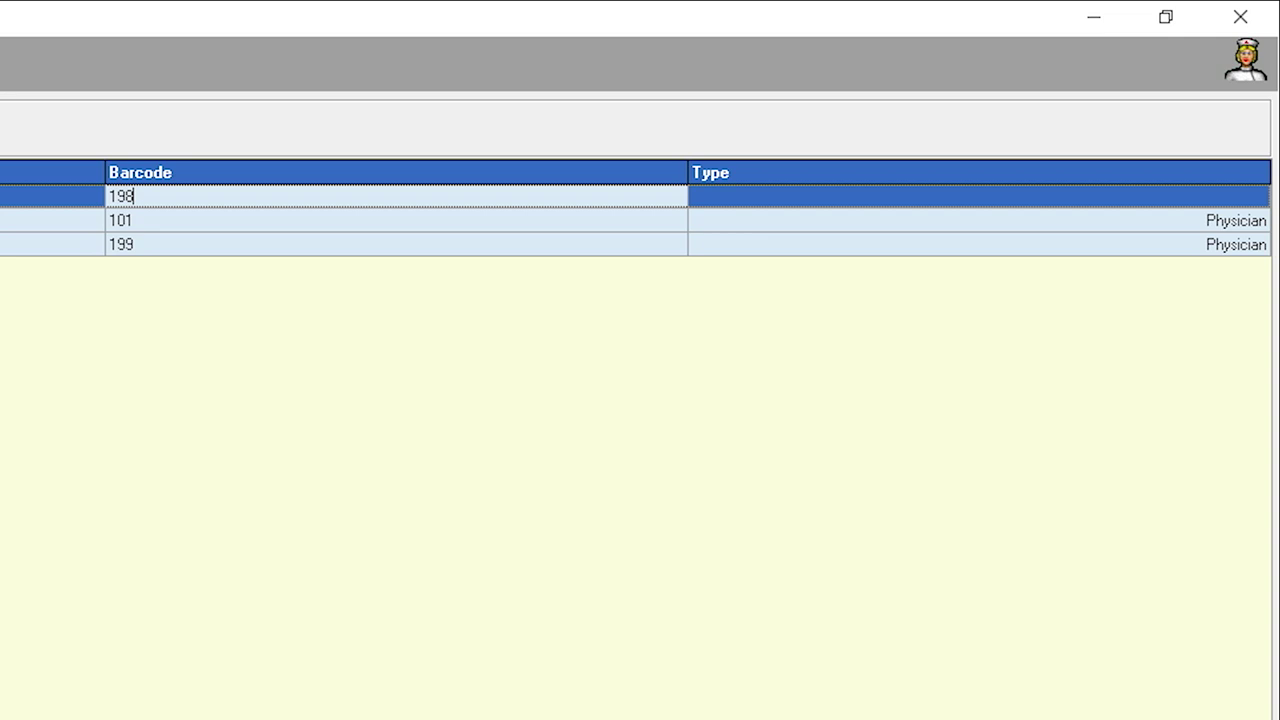
{"action": "left_click", "coordinate": [715, 203]}
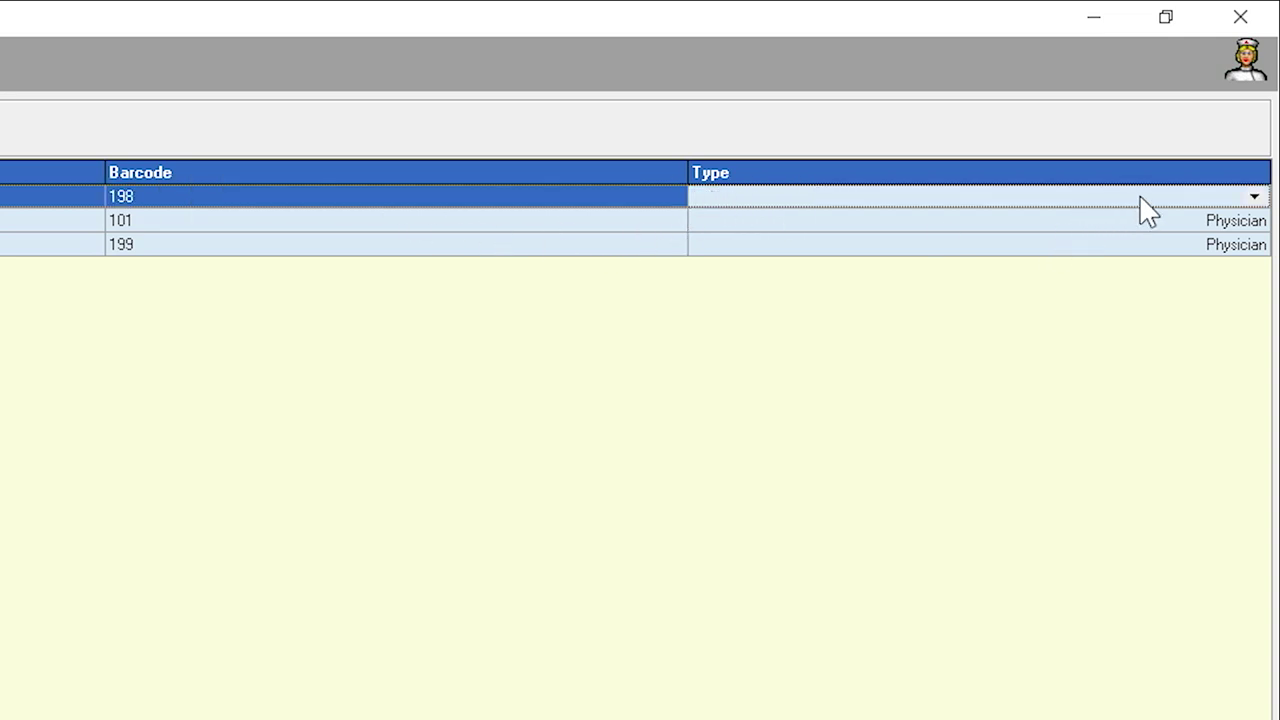
{"action": "left_click", "coordinate": [1252, 197]}
{"action": "left_click", "coordinate": [1057, 218]}
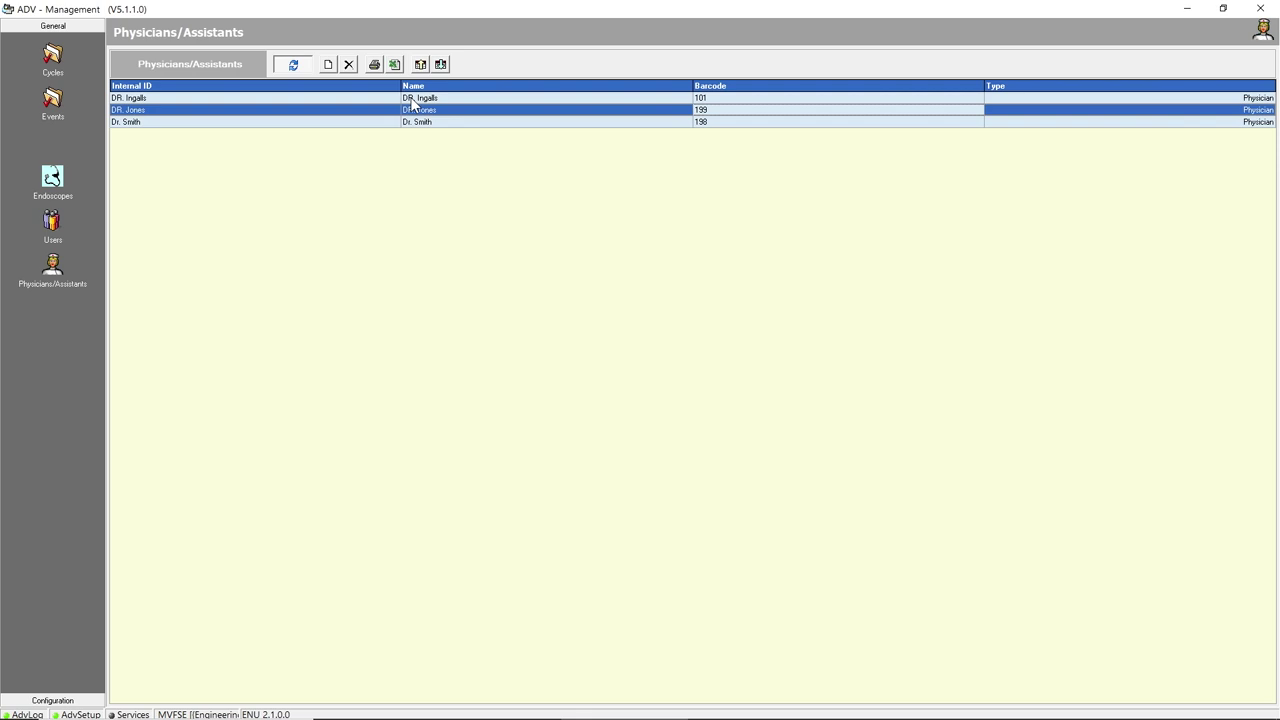
{"action": "left_click", "coordinate": [293, 65]}
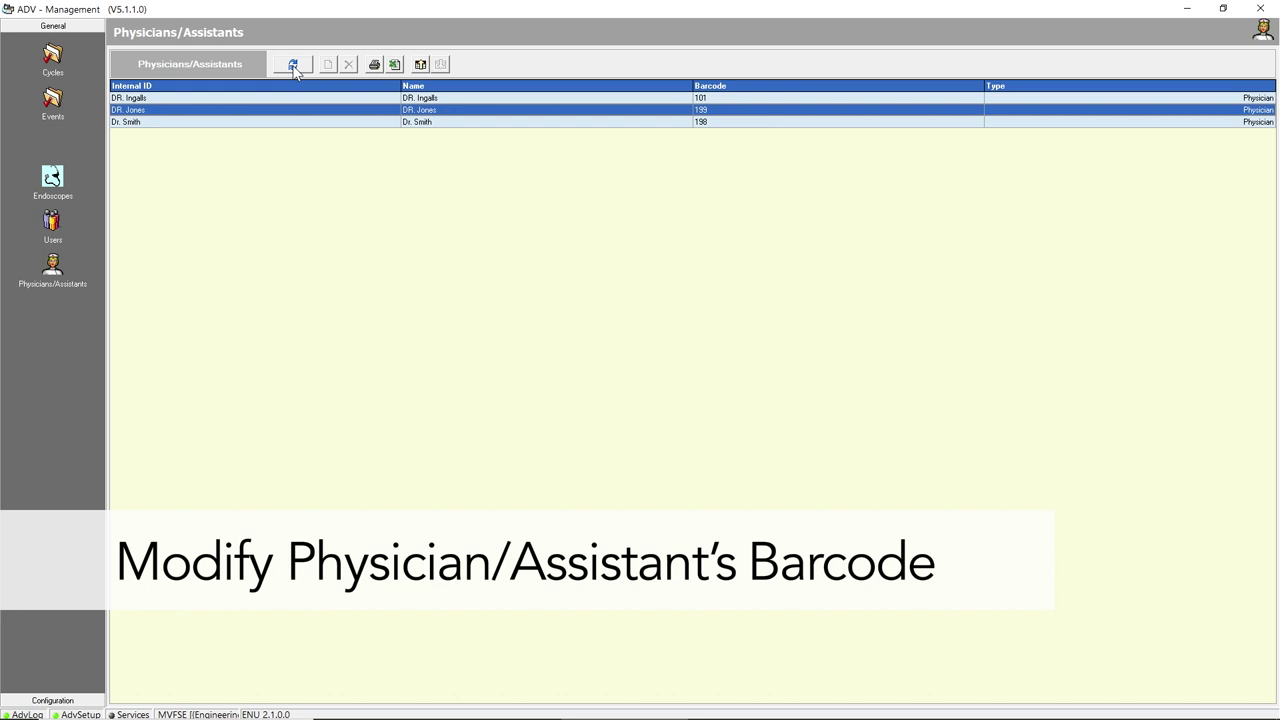
- Change the first physician's barcode to 134 and save by switching editing off
{"action": "left_click", "coordinate": [293, 65]}
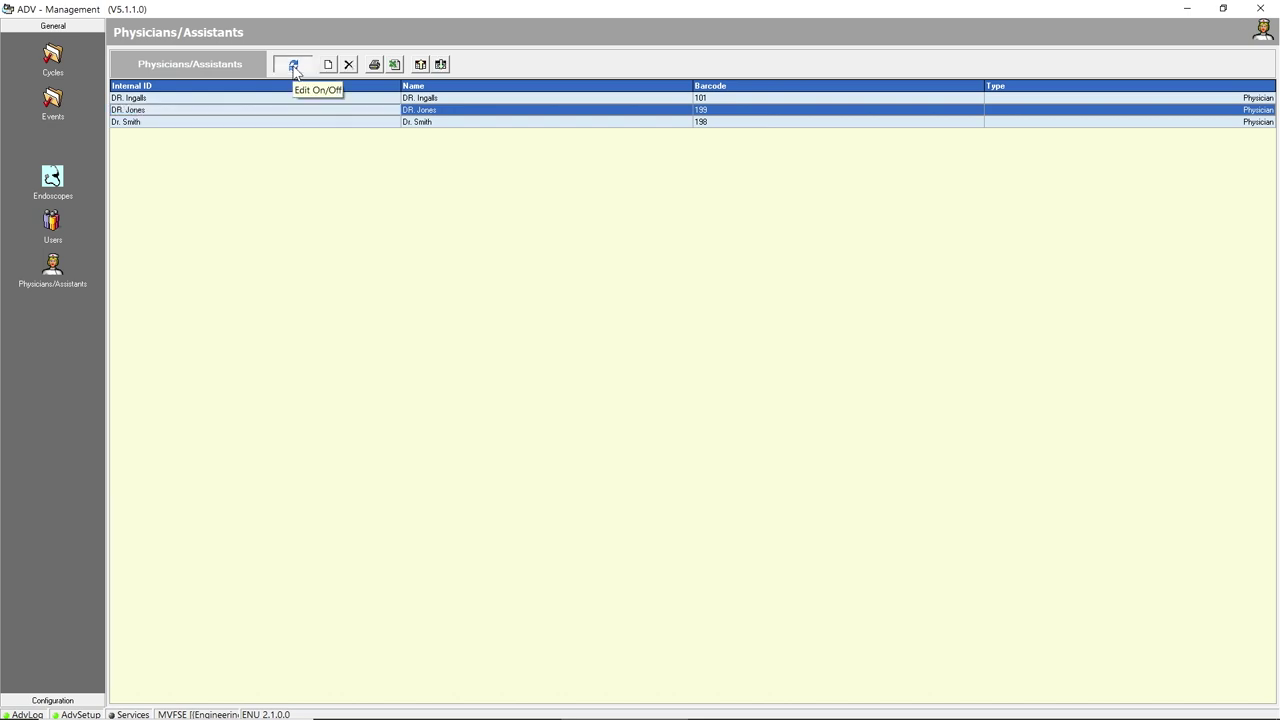
{"action": "left_click", "coordinate": [725, 100]}
{"action": "type", "text": "134"}
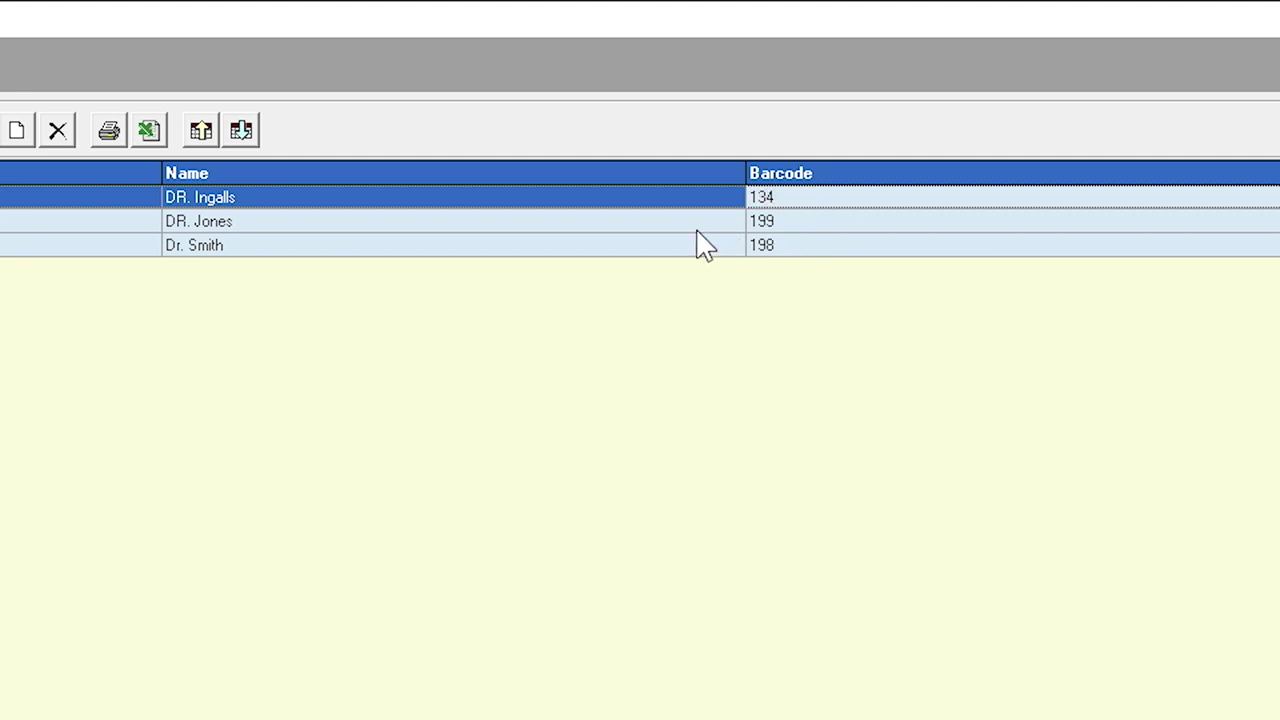
{"action": "left_click", "coordinate": [698, 228]}
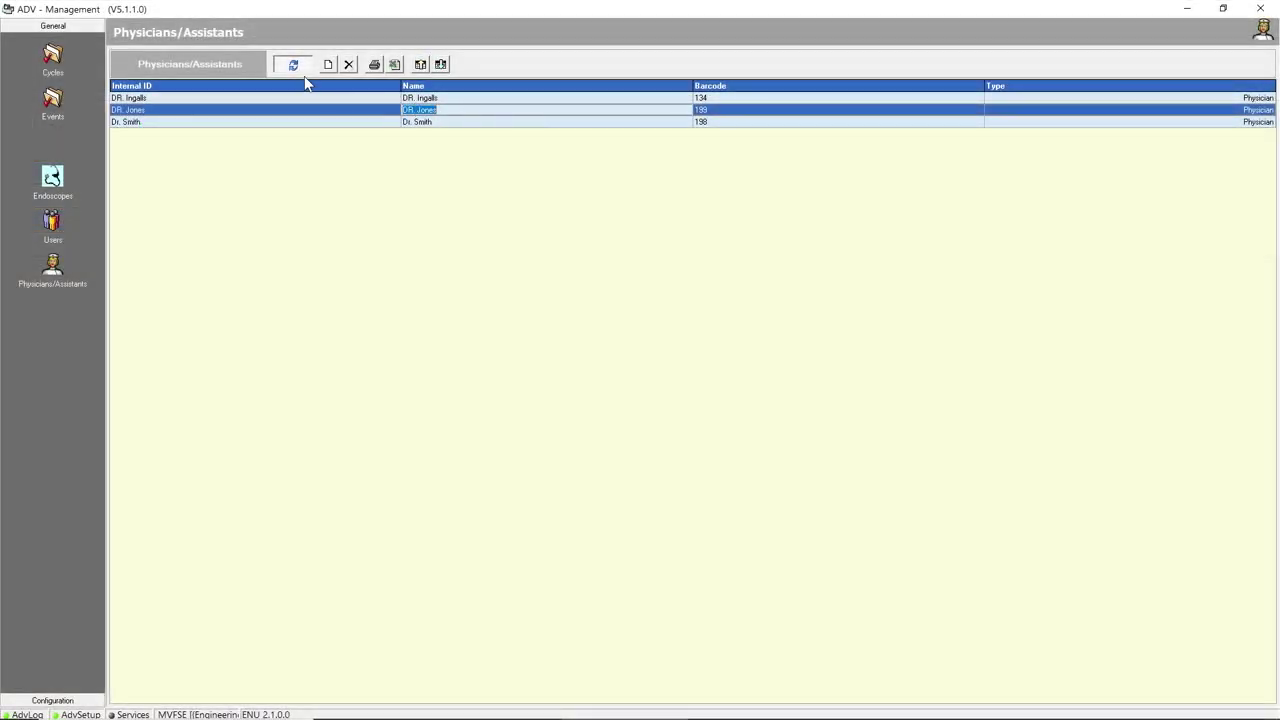
{"action": "left_click", "coordinate": [293, 67]}
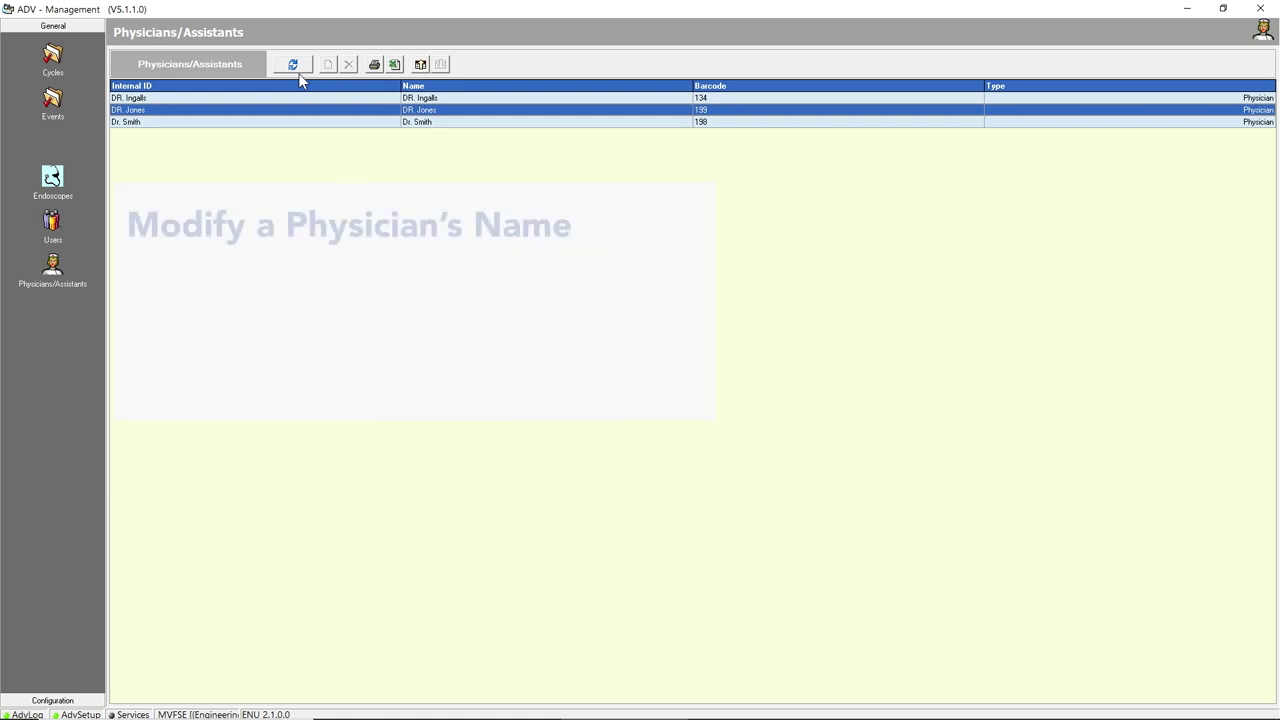
- Delete the barcode 198 physician, confirm with OK, and switch editing off
{"action": "left_click", "coordinate": [288, 121]}
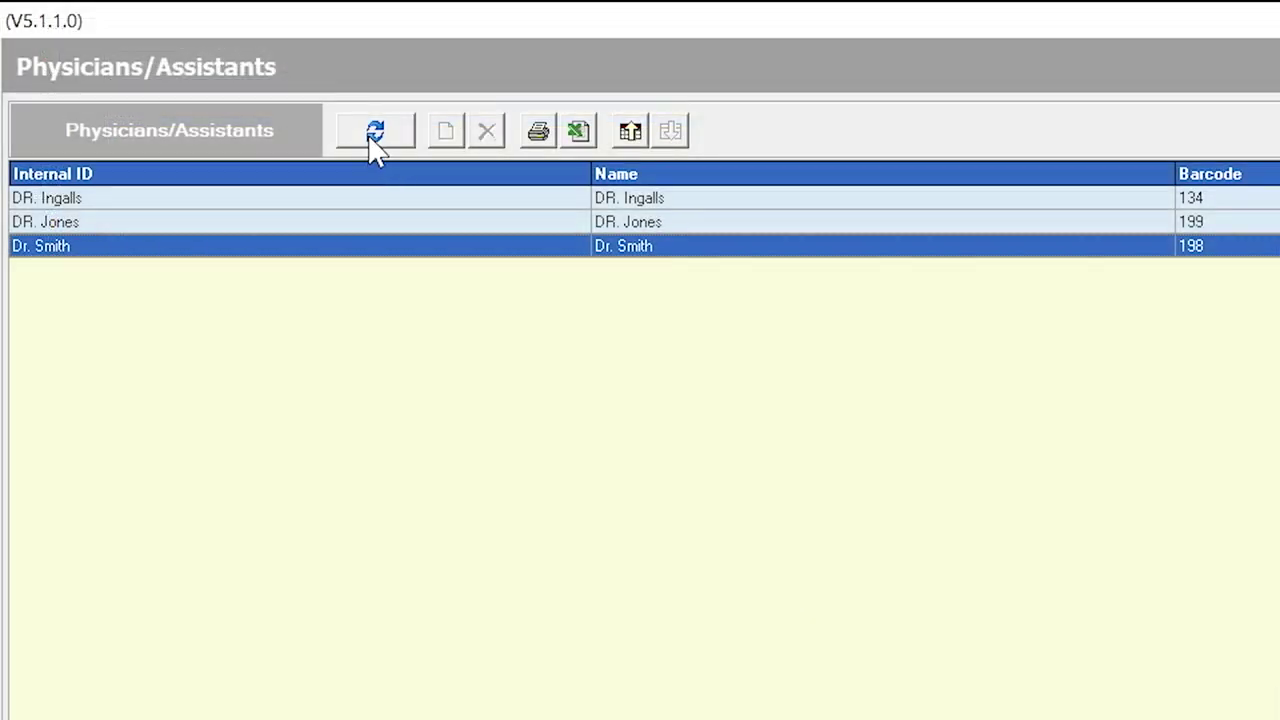
{"action": "left_click", "coordinate": [376, 135]}
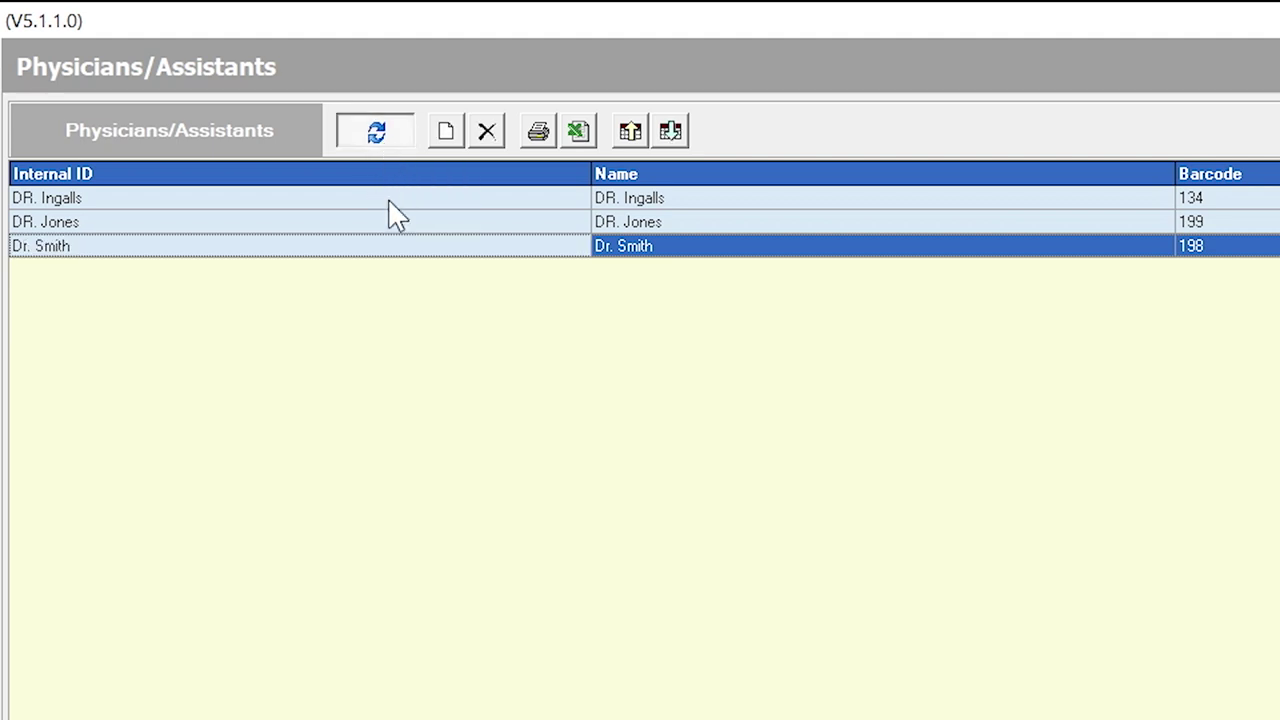
{"action": "left_click", "coordinate": [417, 248]}
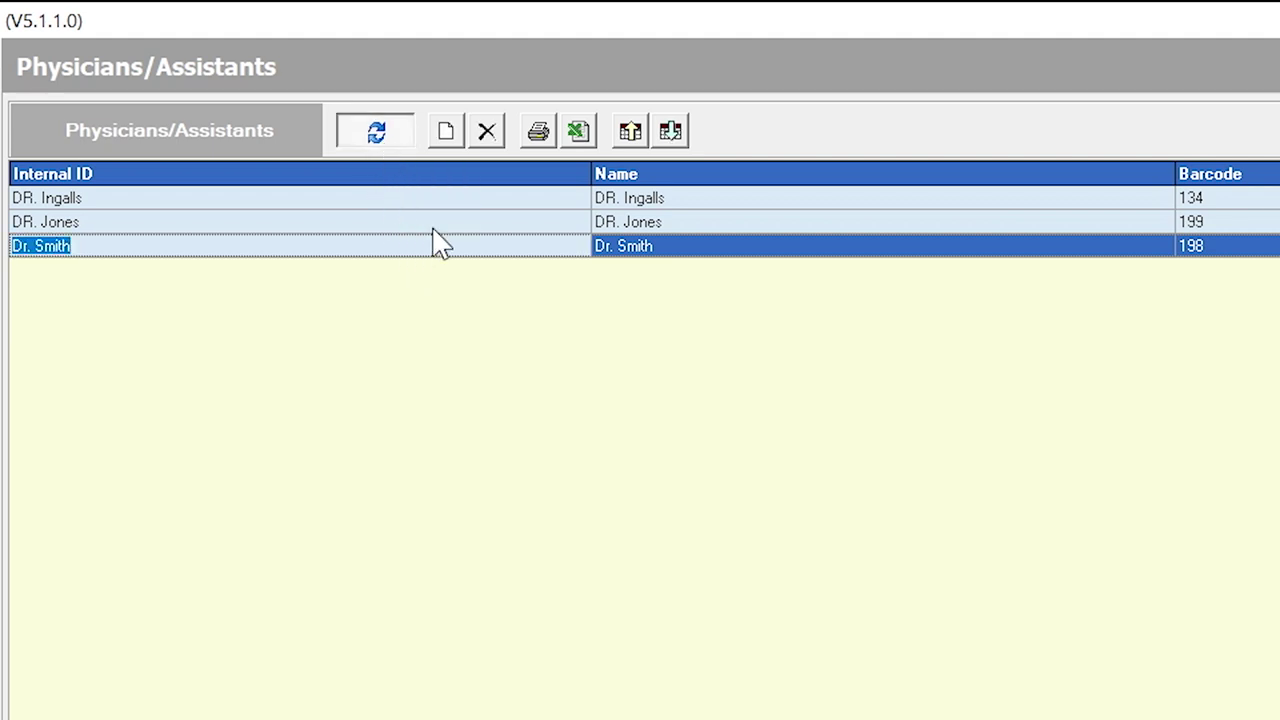
{"action": "left_click", "coordinate": [487, 137]}
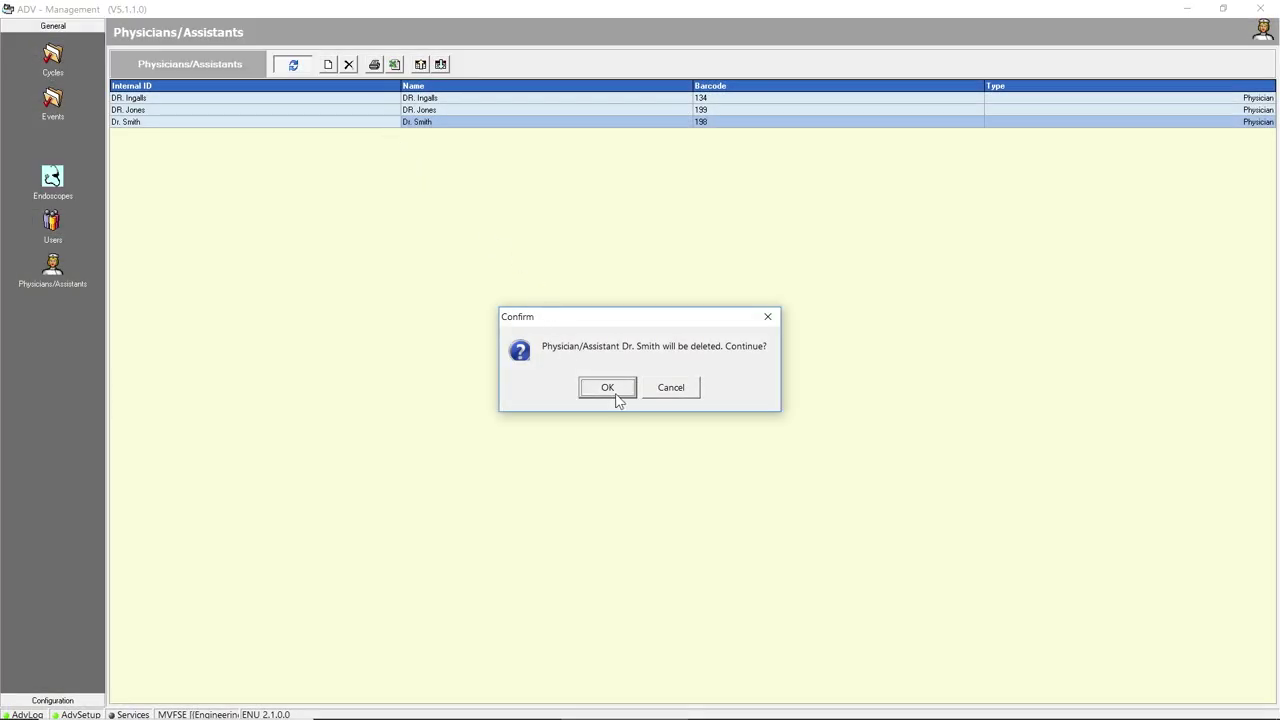
{"action": "left_click", "coordinate": [609, 389]}
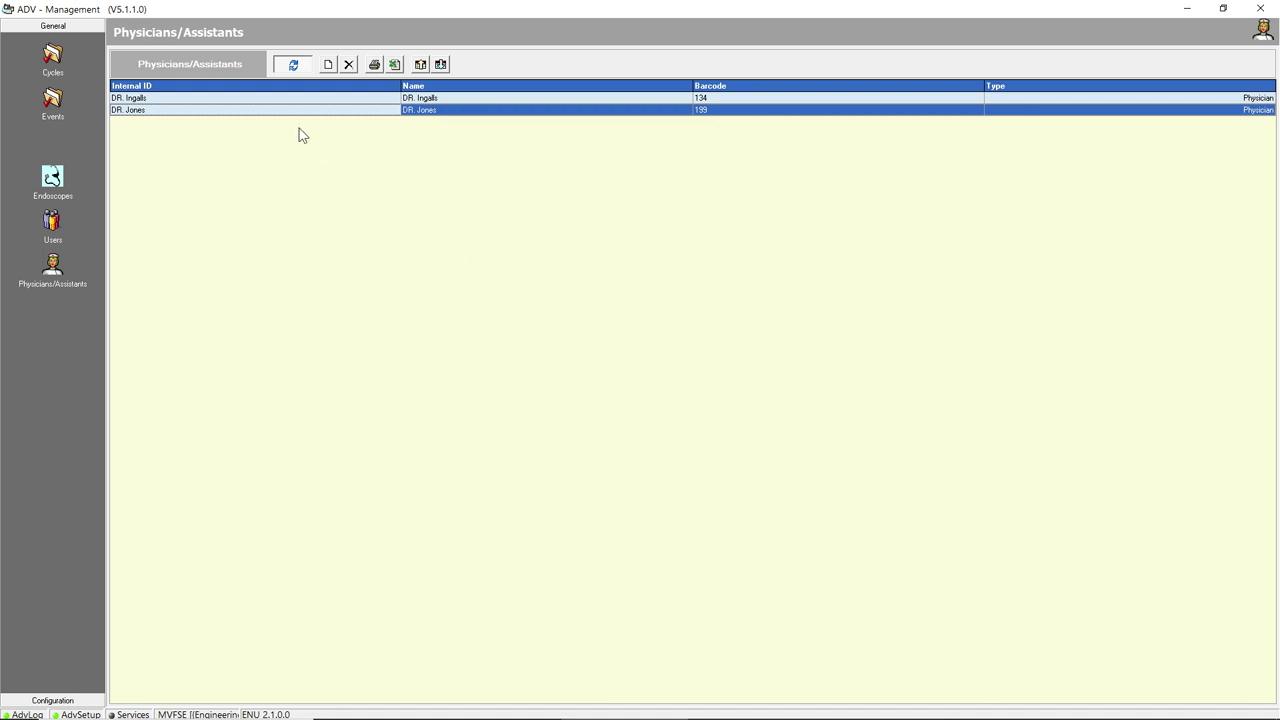
{"action": "left_click", "coordinate": [283, 69]}
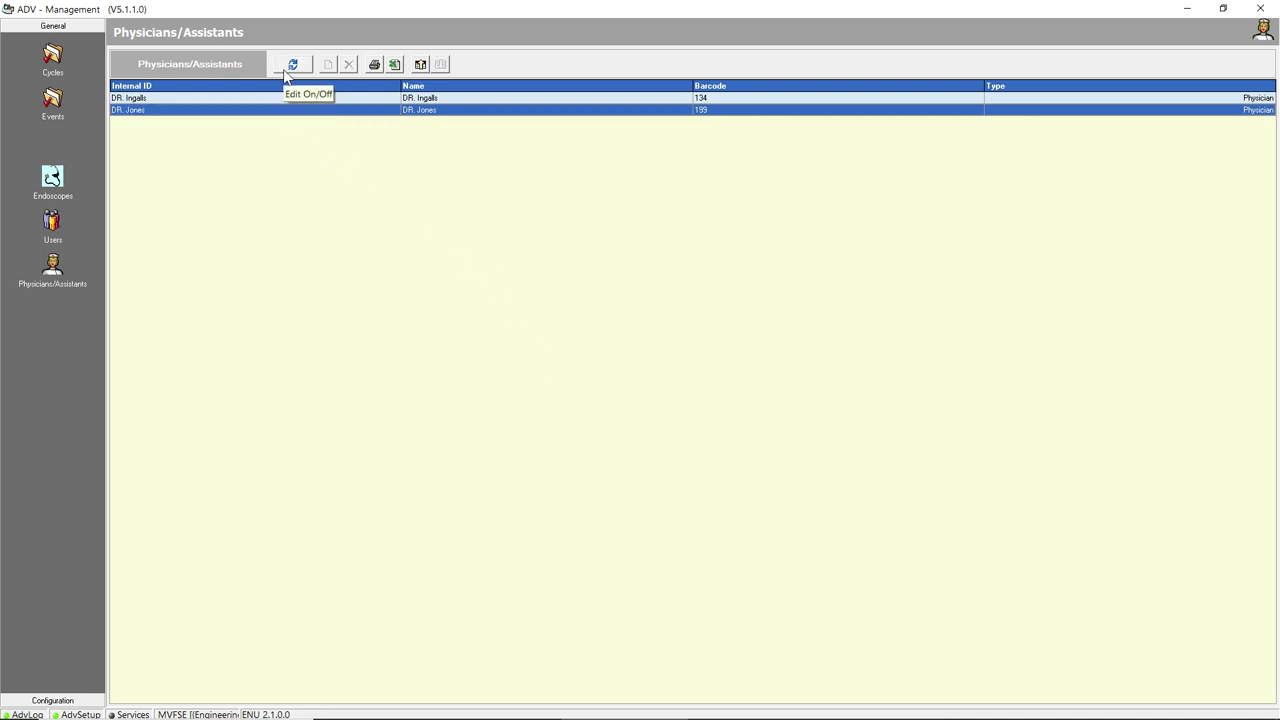